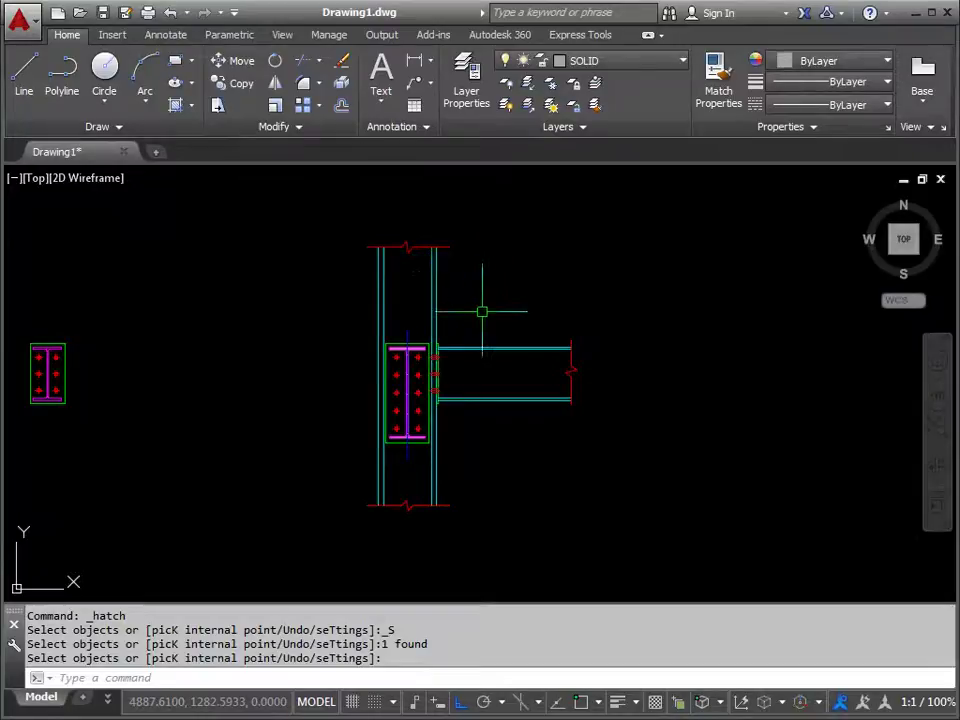
- Create a new text style named ANNOTATE
type("ST")
key("Return")
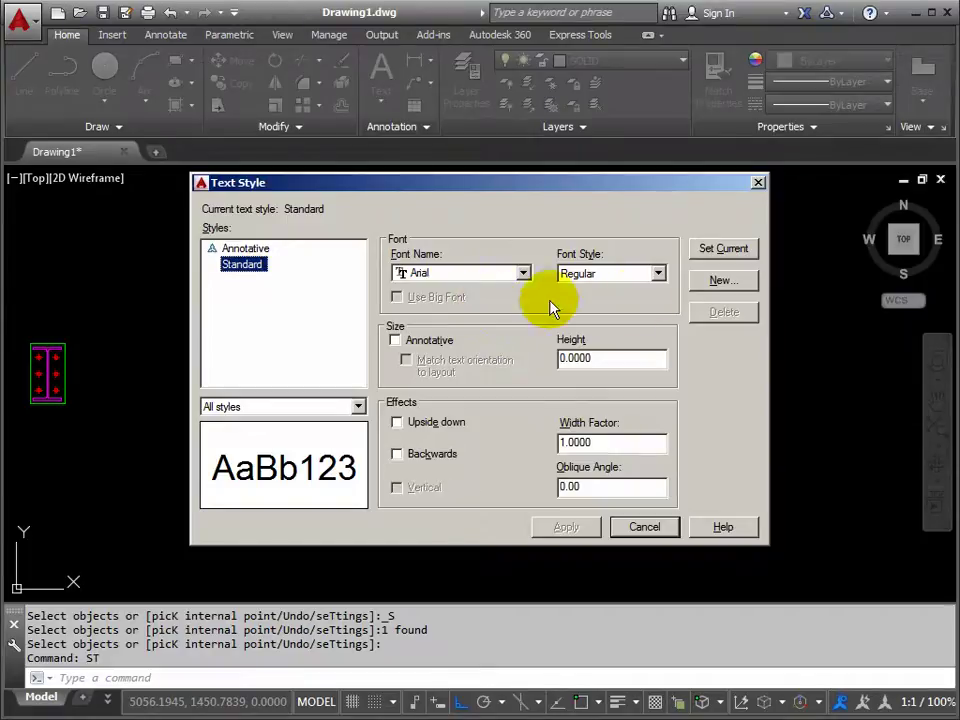
left_click(722, 284)
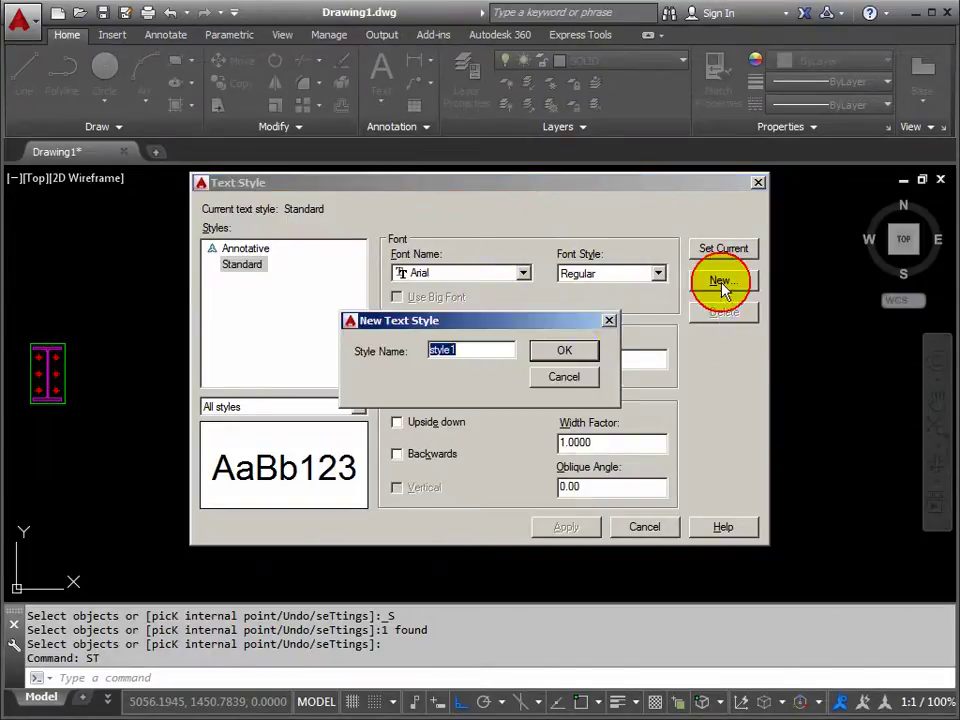
type("ANNOTATE")
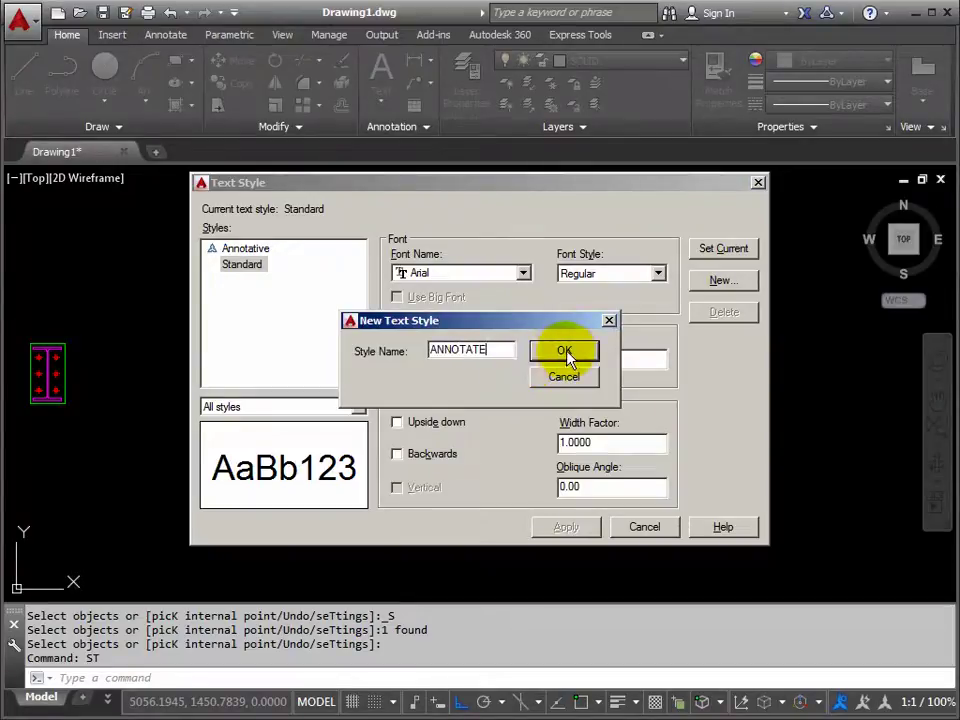
left_click(564, 350)
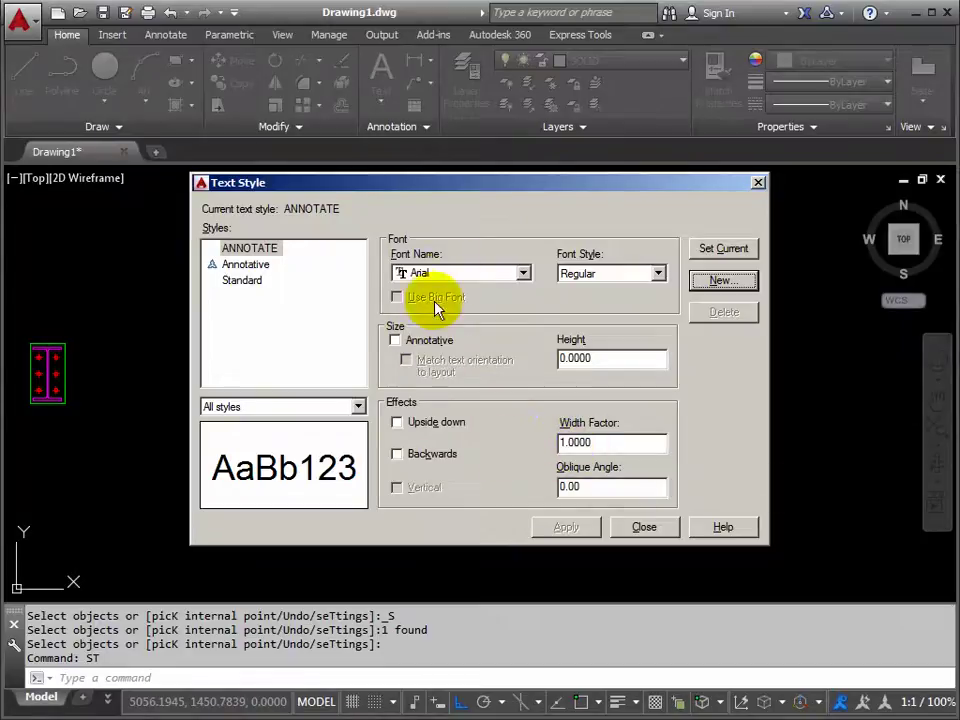
- Set the ANNOTATE text style's font to Verdana and make it the current style, saving the changes
left_click(524, 280)
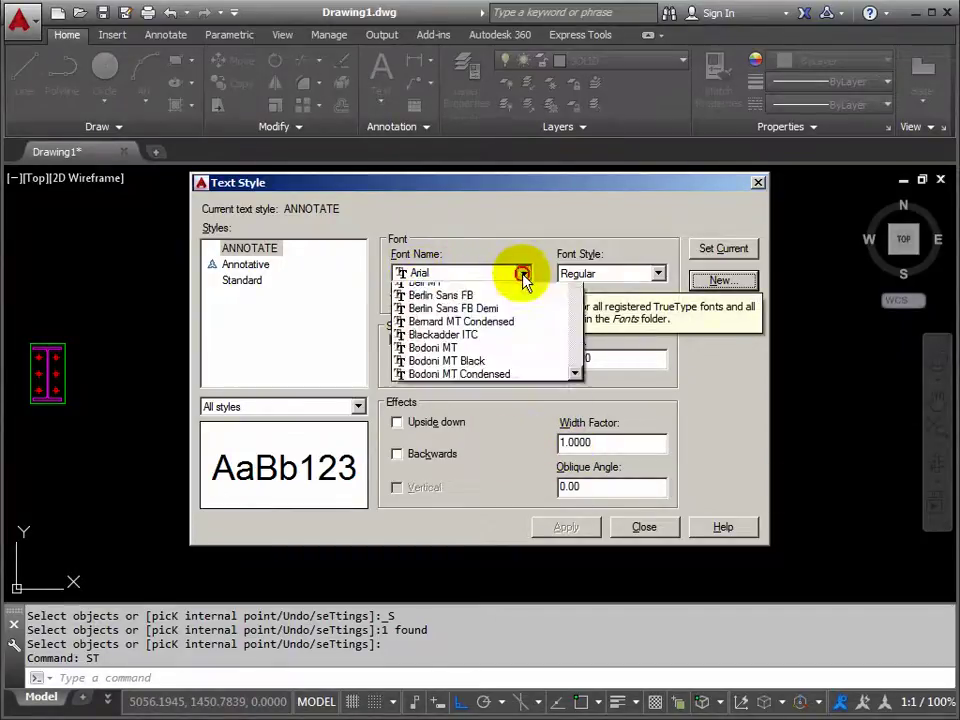
left_click_drag(574, 326, 574, 525)
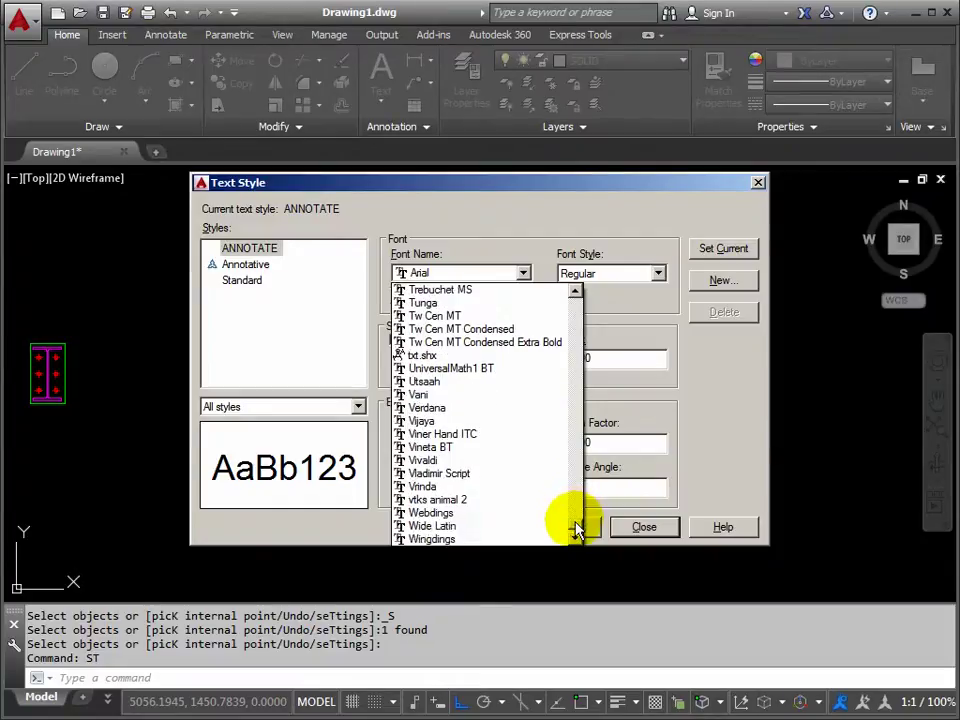
left_click(428, 408)
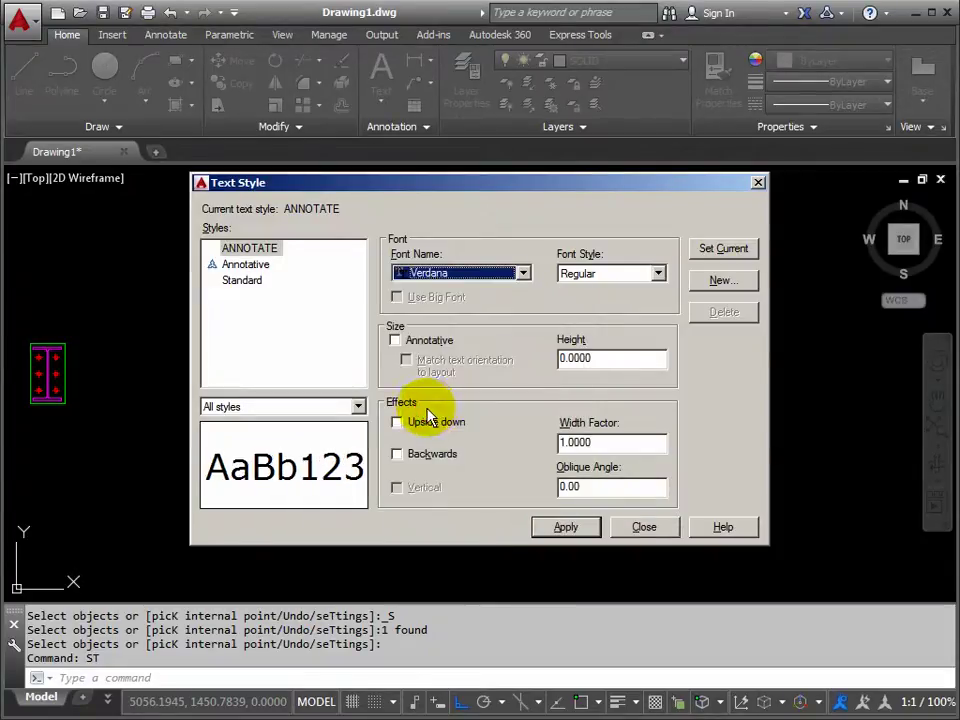
left_click(712, 250)
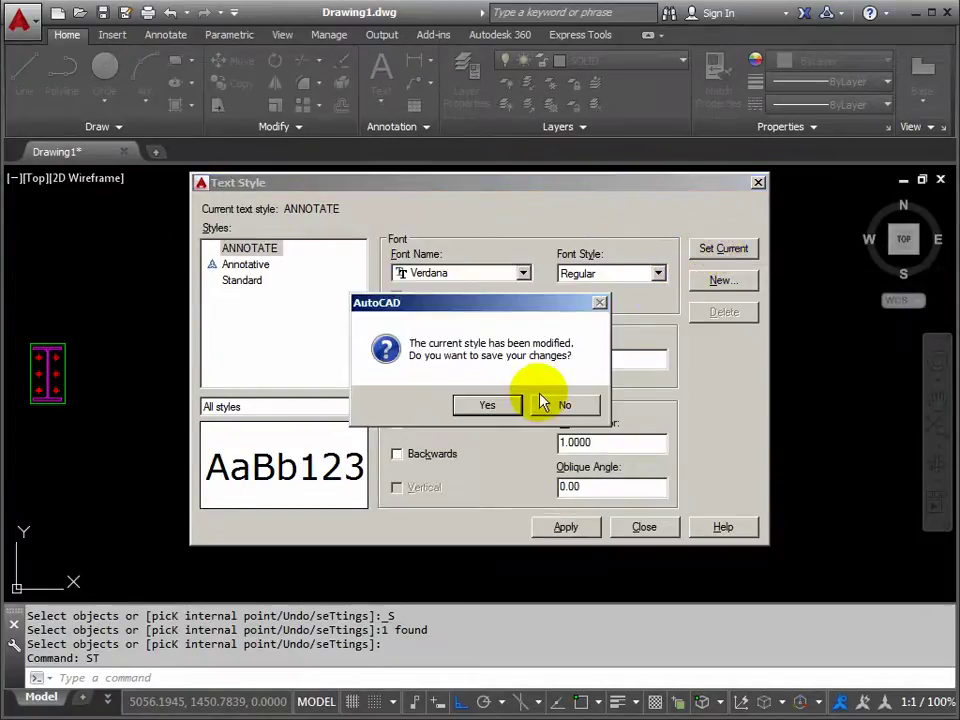
left_click(488, 408)
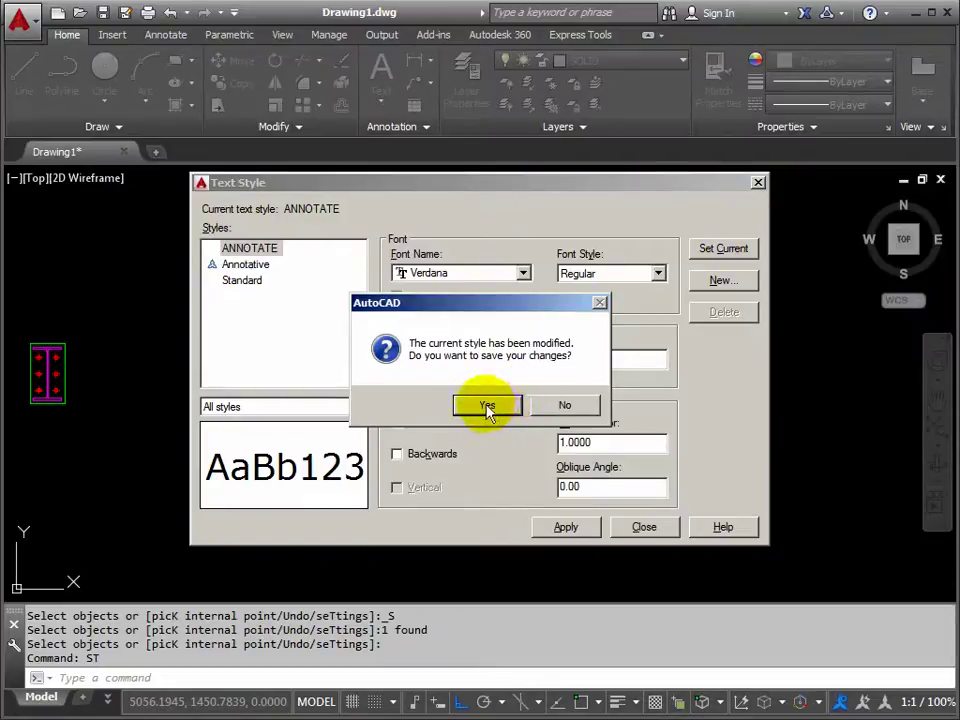
left_click(645, 527)
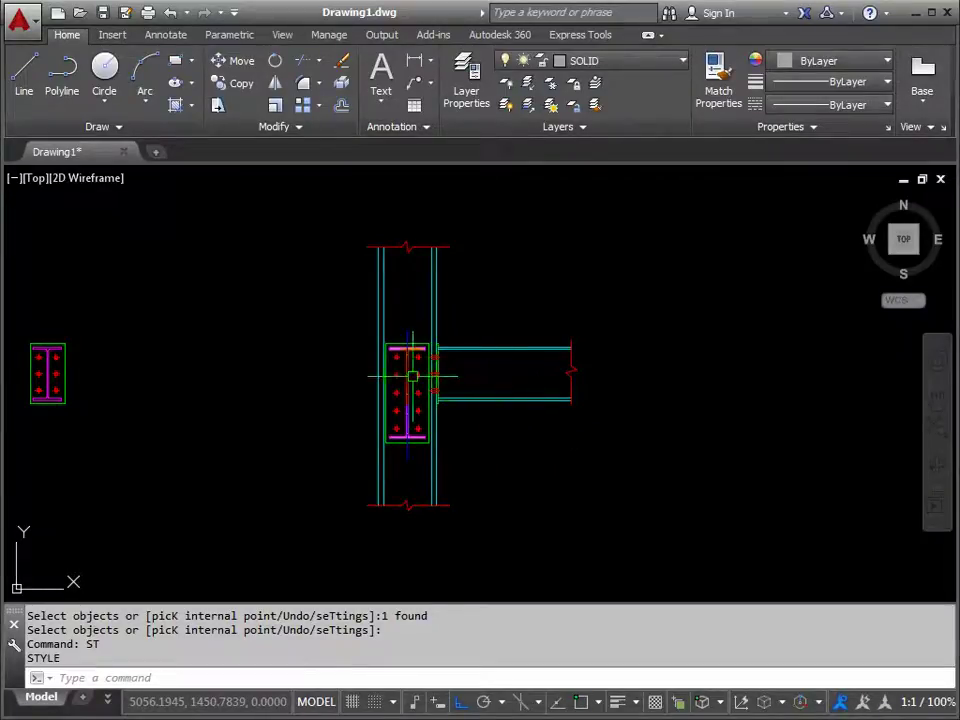
- Create a new dimension style named DIMENSIONS based on ISO-25 for all dimensions and continue to its settings
type("D")
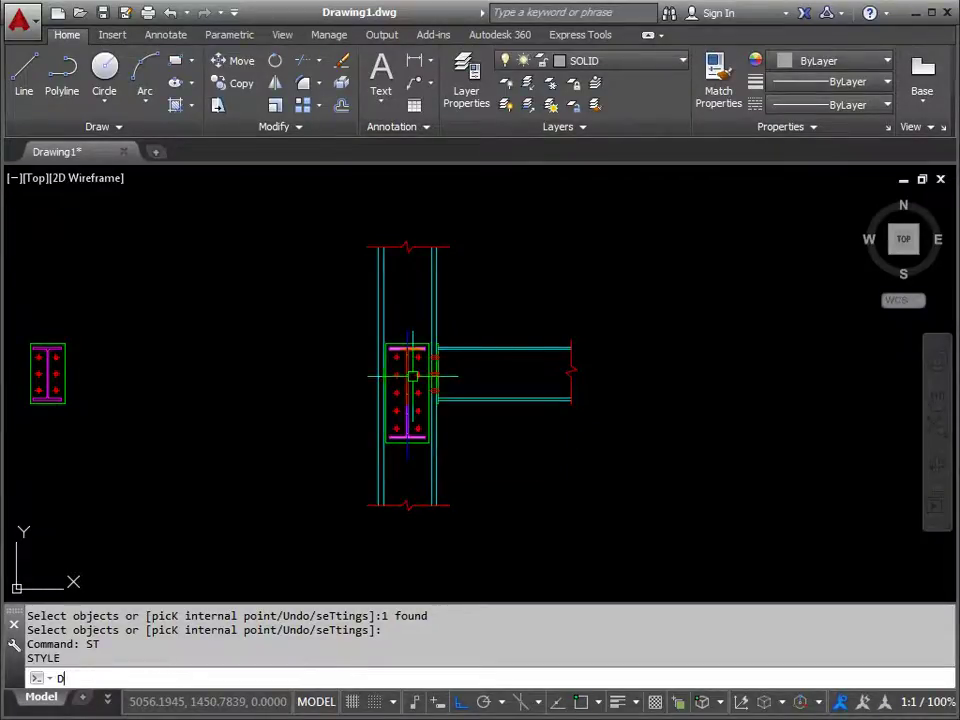
key("Return")
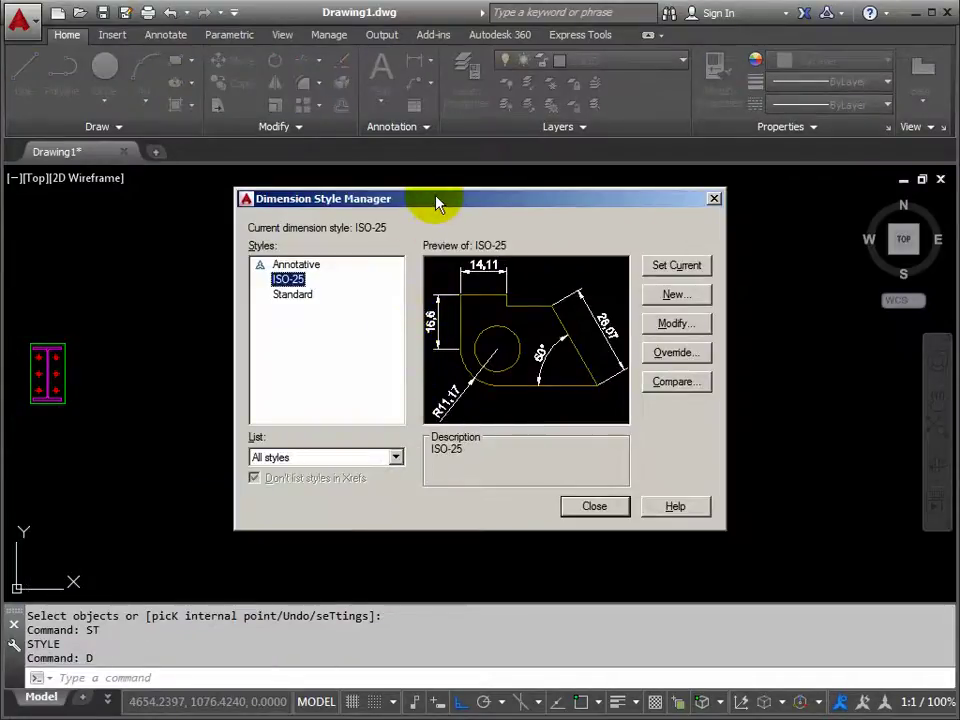
left_click_drag(436, 203, 428, 213)
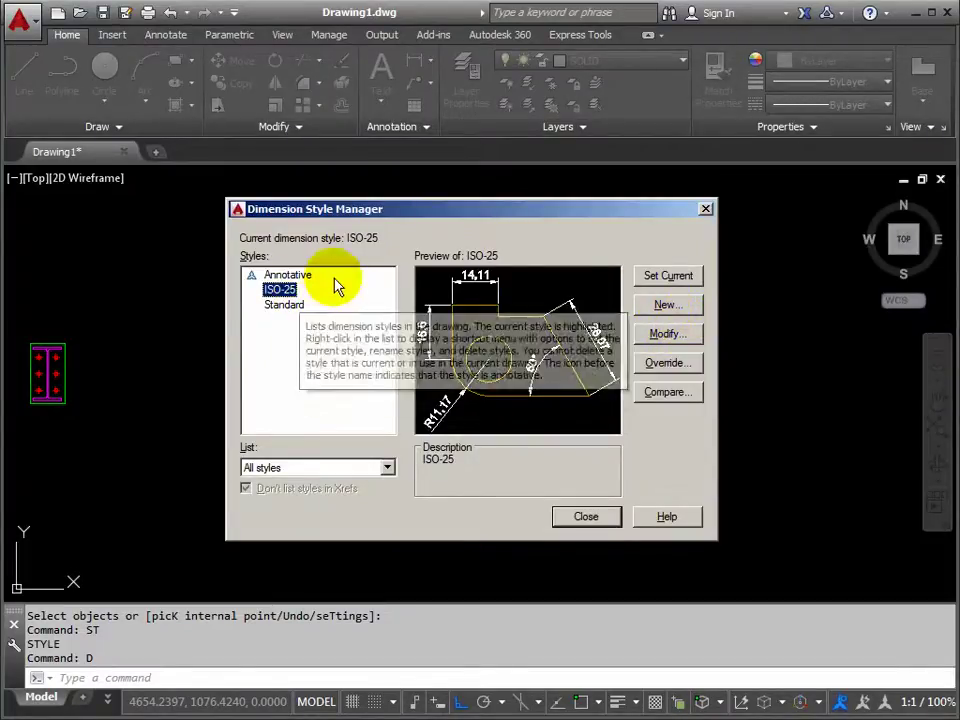
left_click(667, 305)
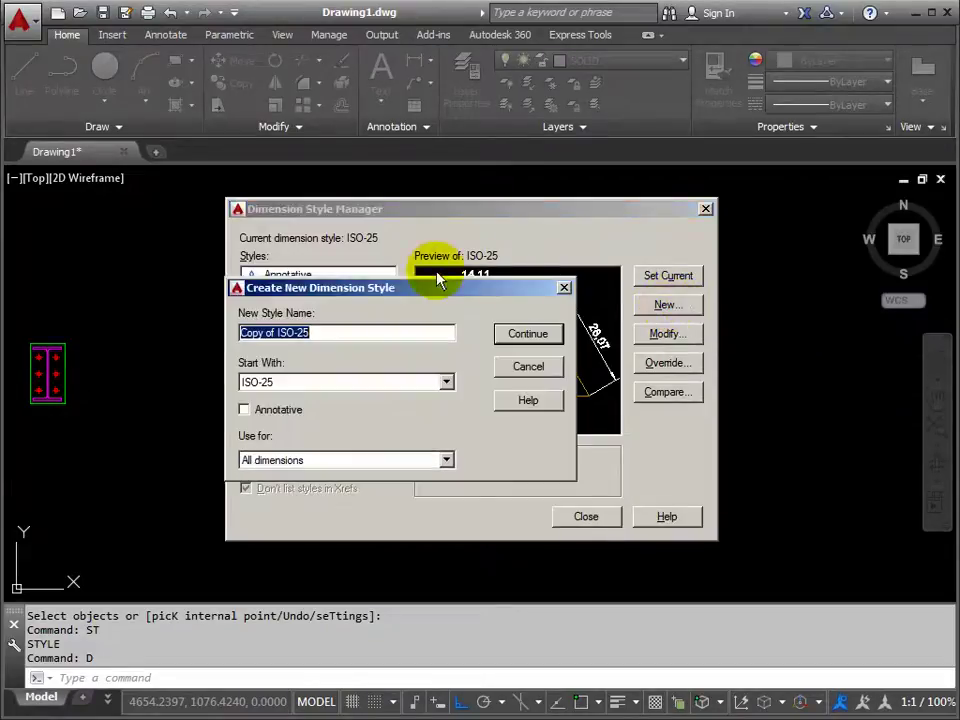
left_click_drag(424, 287, 484, 257)
left_click(370, 303)
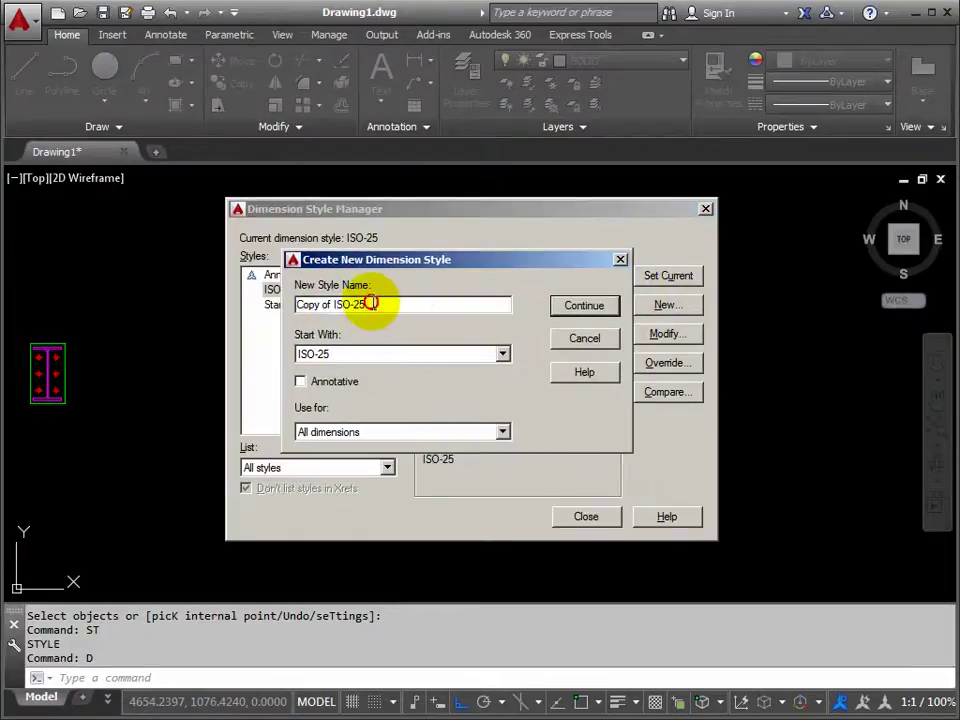
left_click_drag(370, 303, 245, 312)
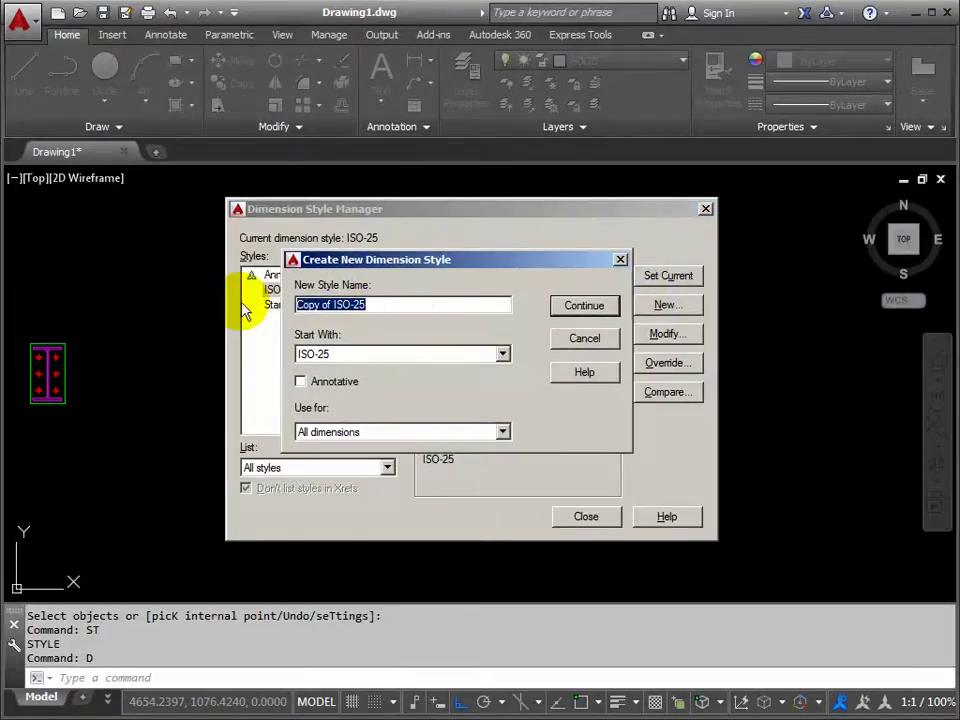
type("DIMENSIONS")
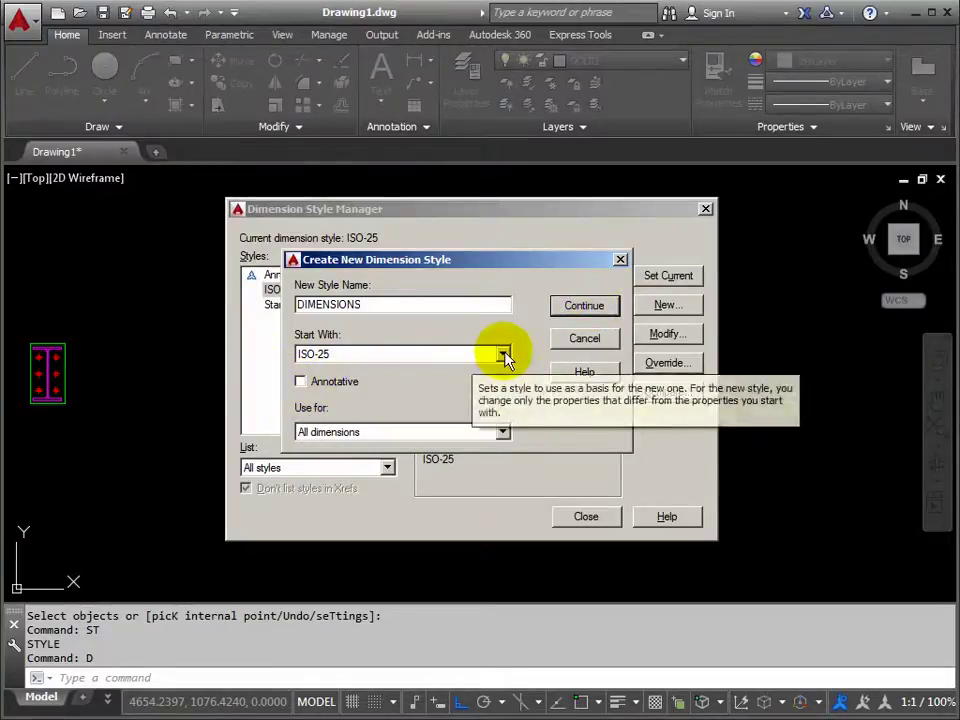
left_click(587, 307)
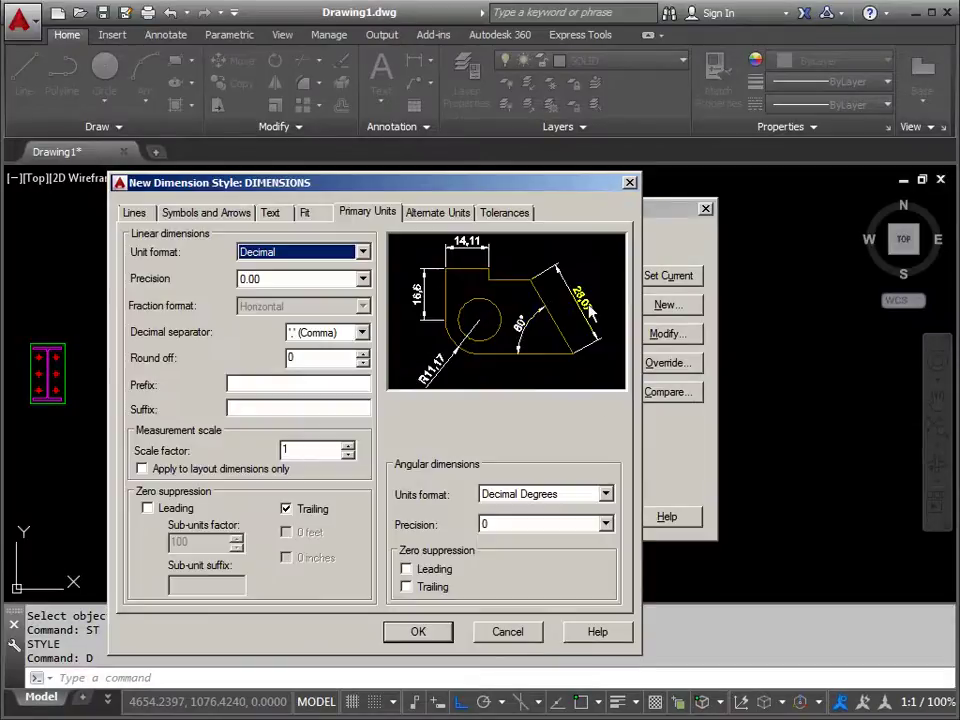
- Set the DIMENSIONS style's dimension lines to red with a baseline spacing of 2
left_click_drag(366, 188, 470, 187)
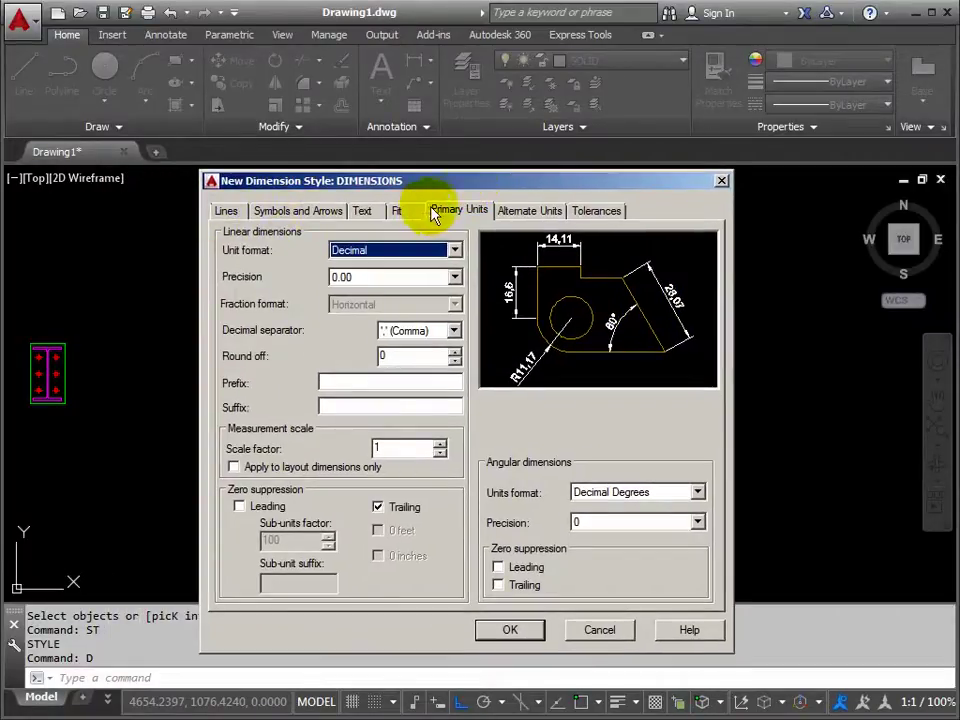
left_click(227, 214)
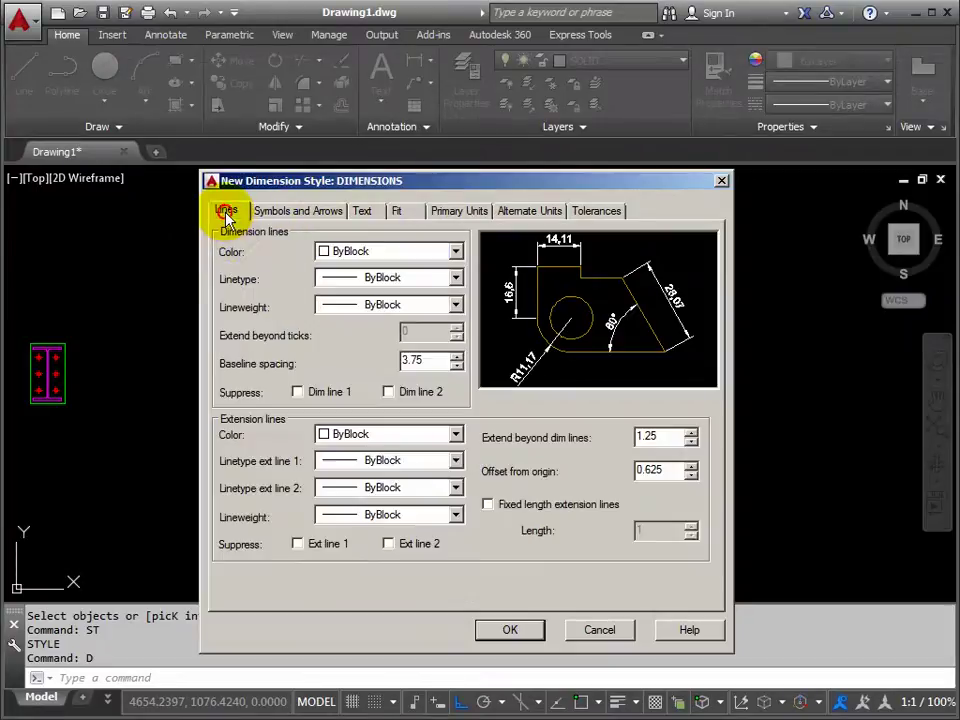
left_click(455, 252)
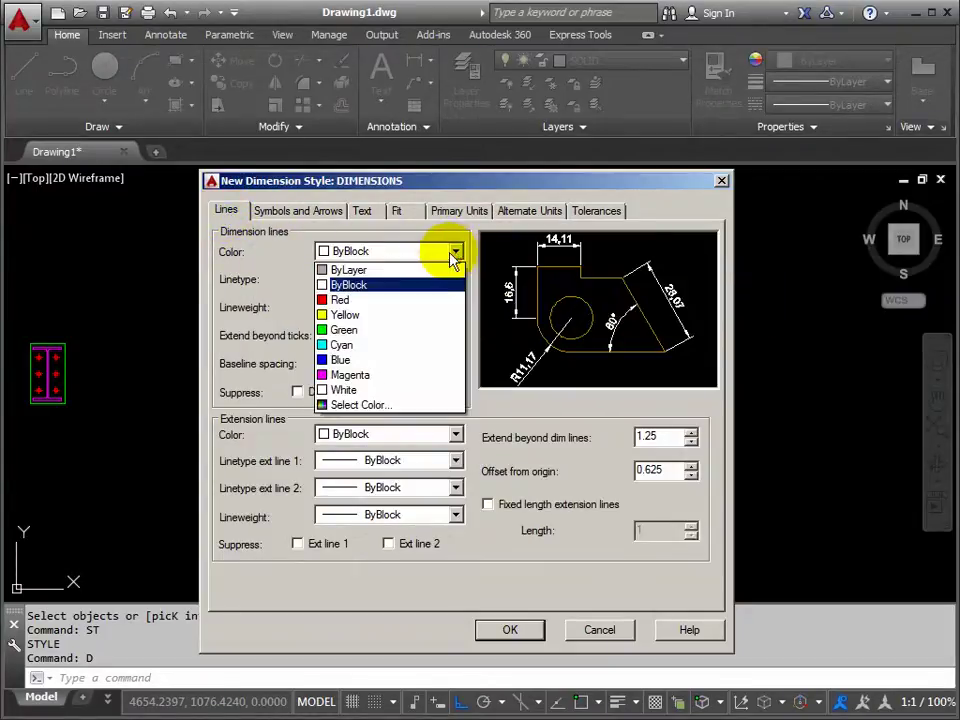
left_click(345, 297)
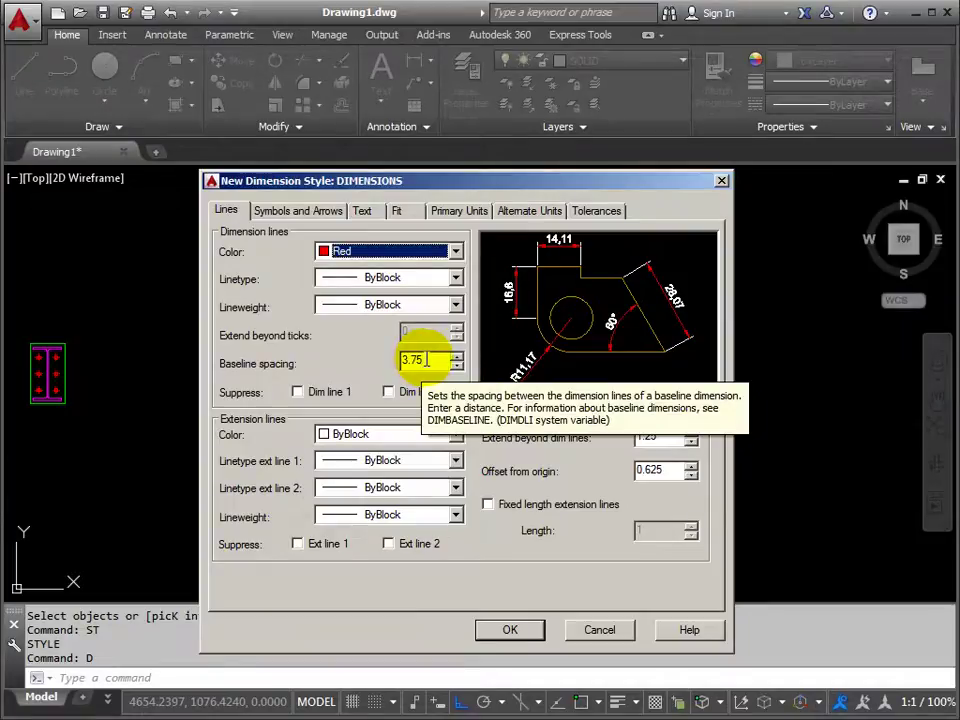
double_click(427, 360)
type("2")
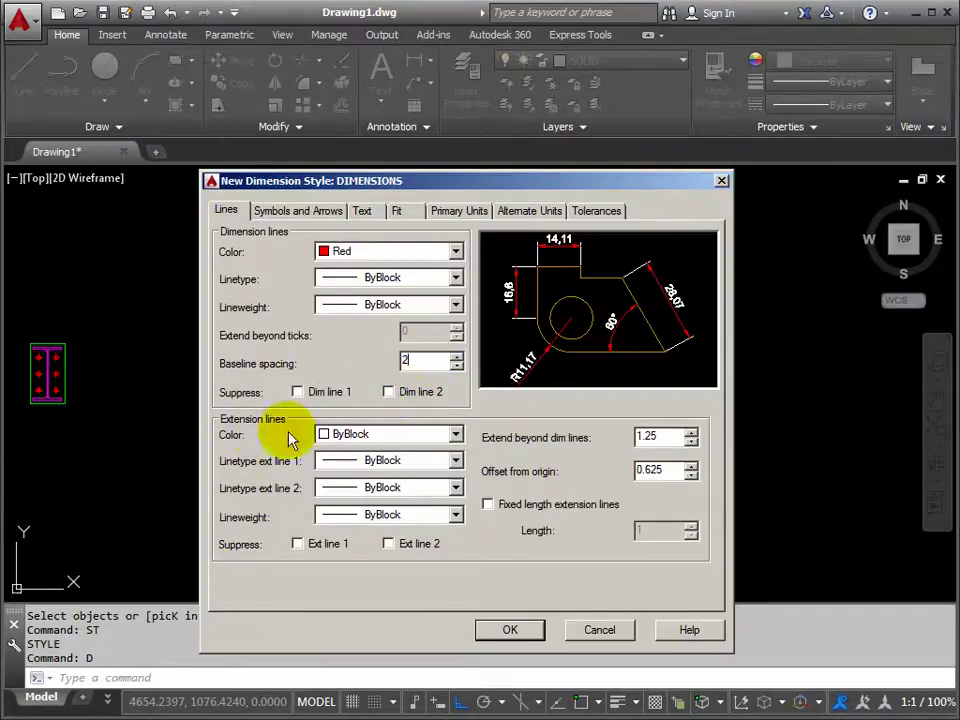
- Make the extension lines red, extending 2 beyond the dimension lines with an offset from origin of 2
left_click(455, 434)
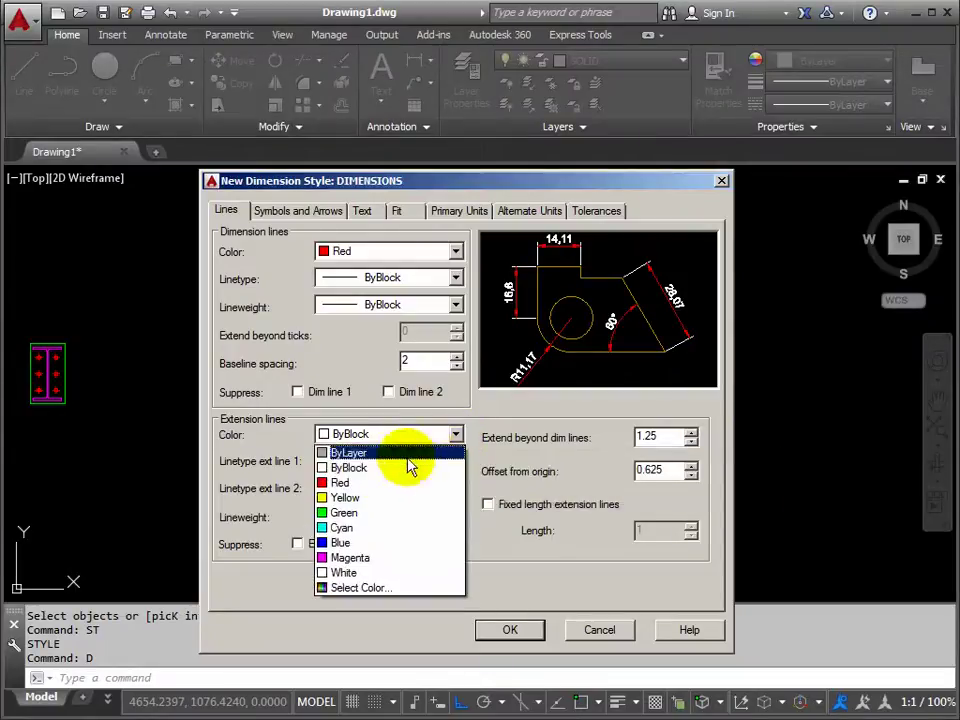
left_click(341, 483)
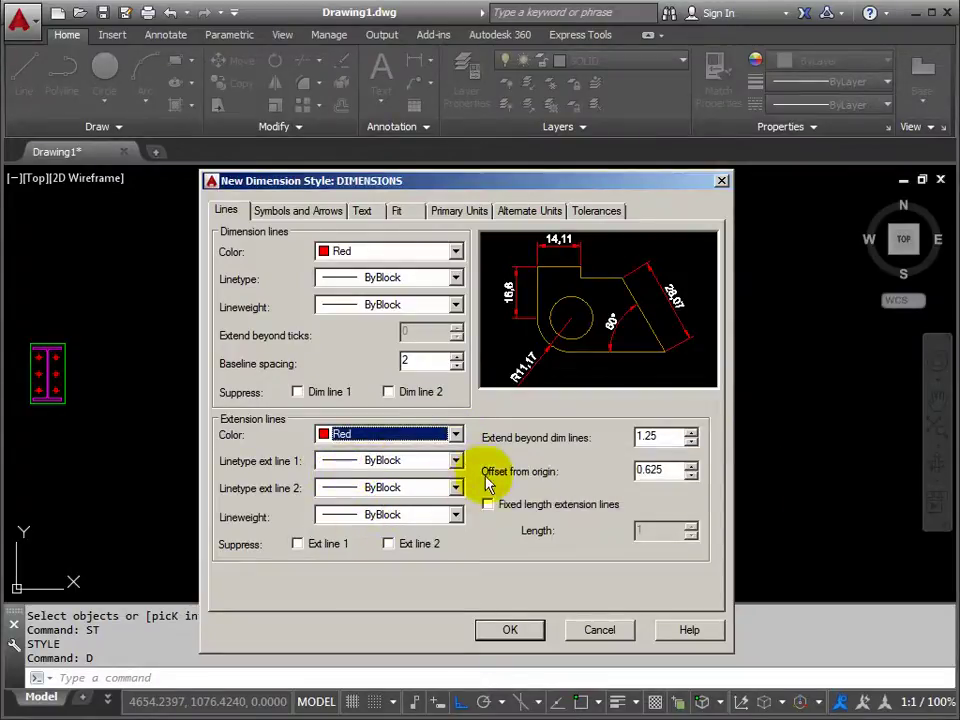
double_click(644, 437)
type("2")
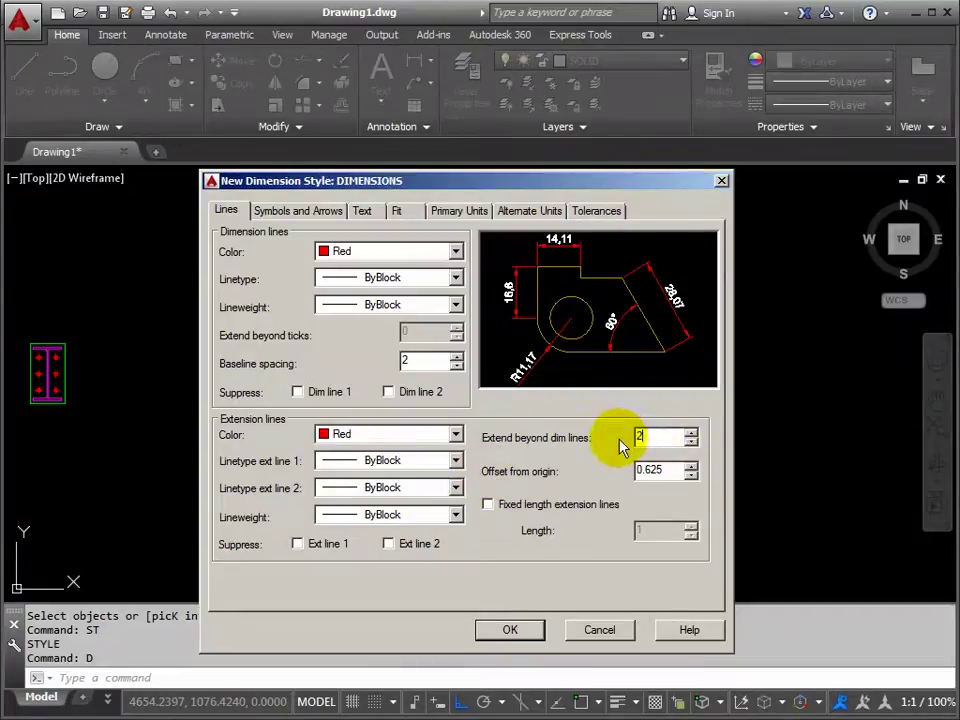
left_click(664, 469)
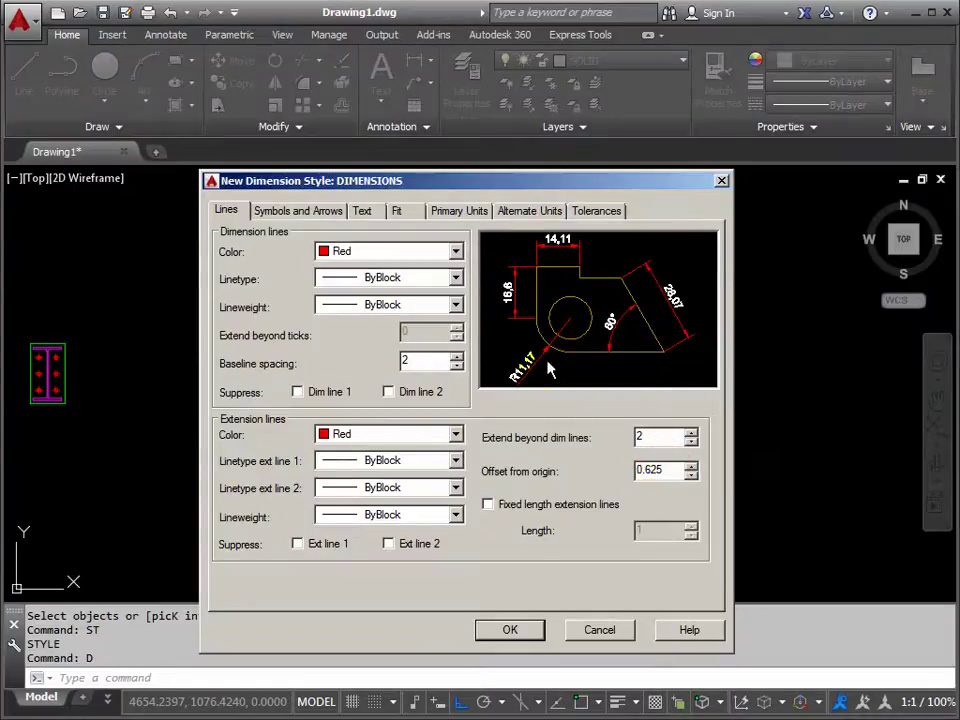
left_click(664, 471)
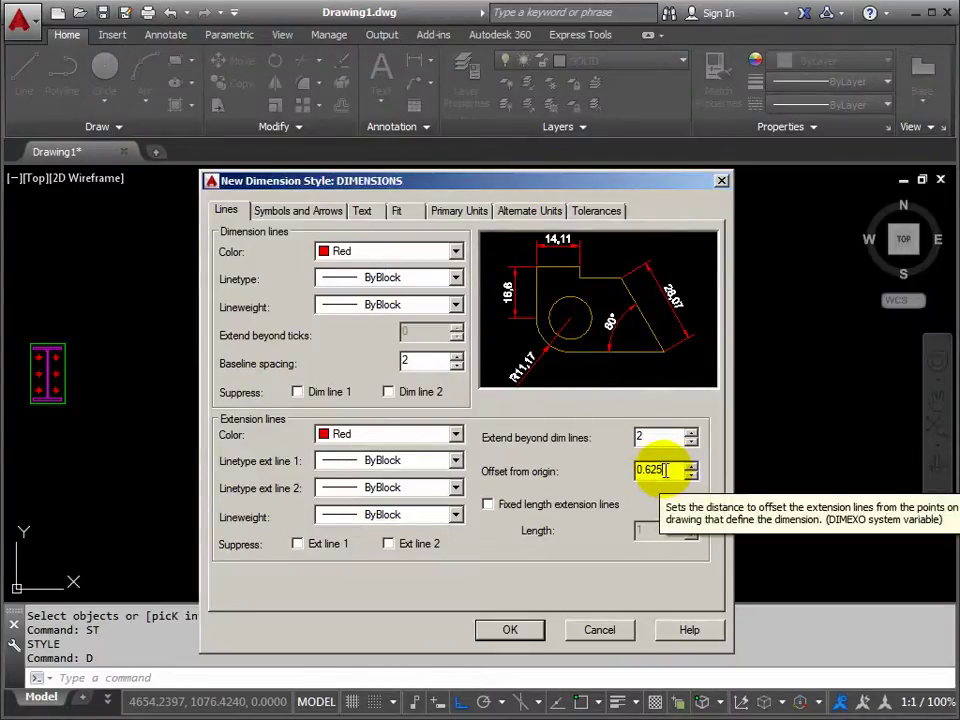
double_click(656, 469)
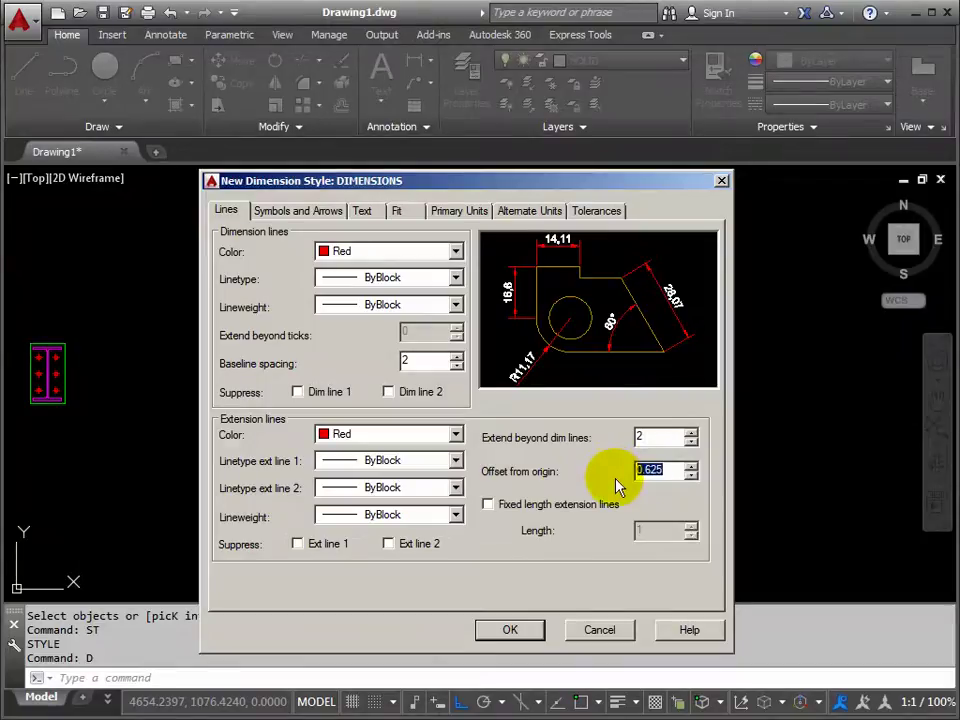
type("2")
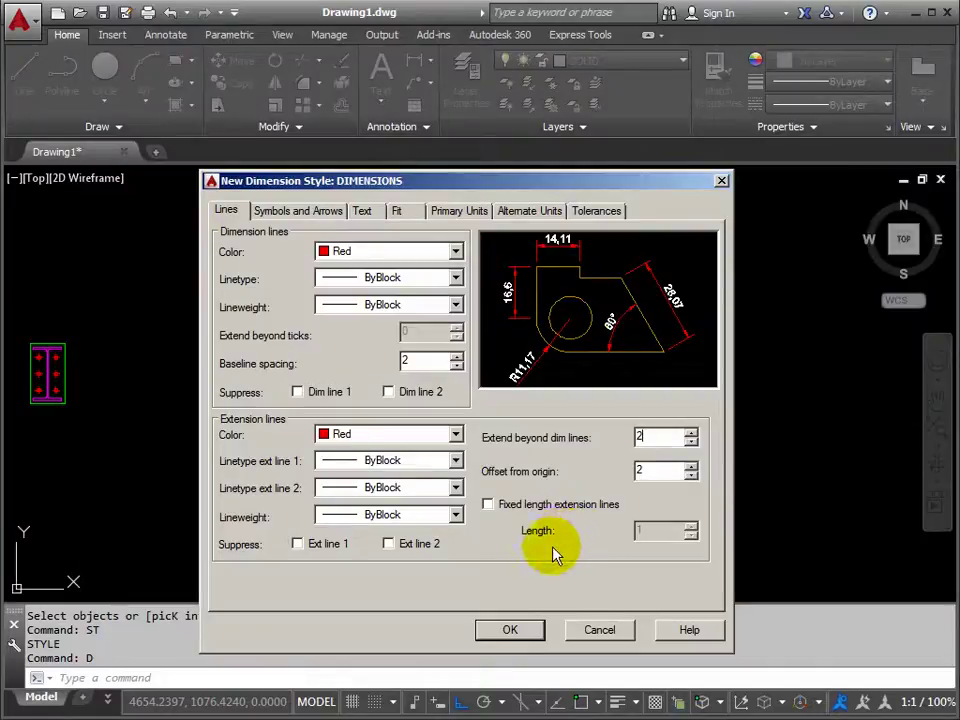
- Assign the ANNOTATE text style to the dimension text of the DIMENSIONS style
left_click(295, 212)
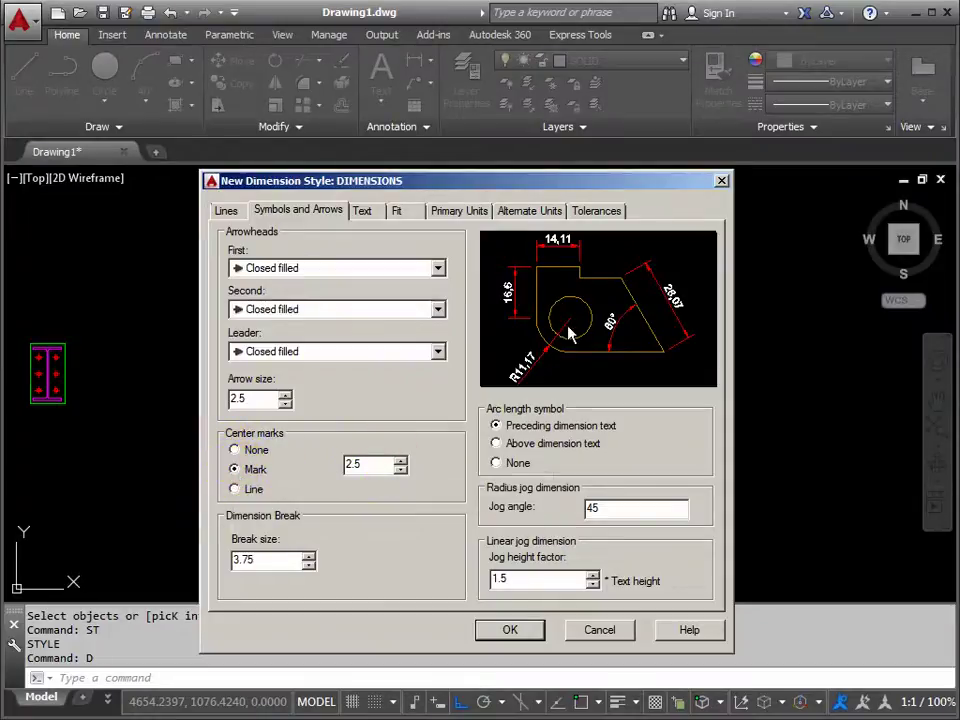
double_click(265, 561)
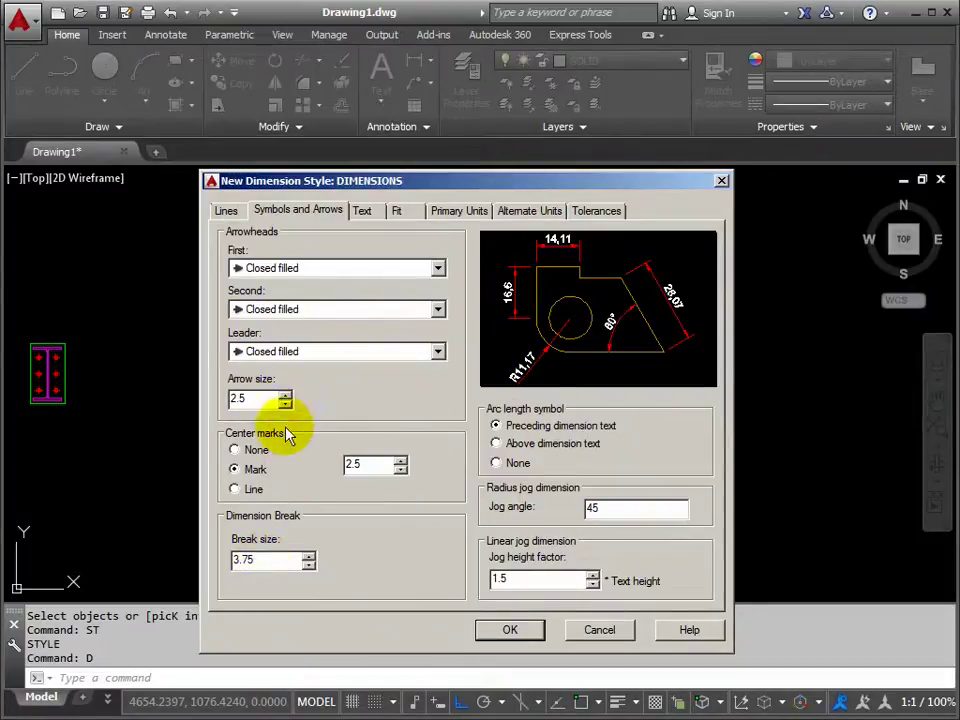
left_click(366, 213)
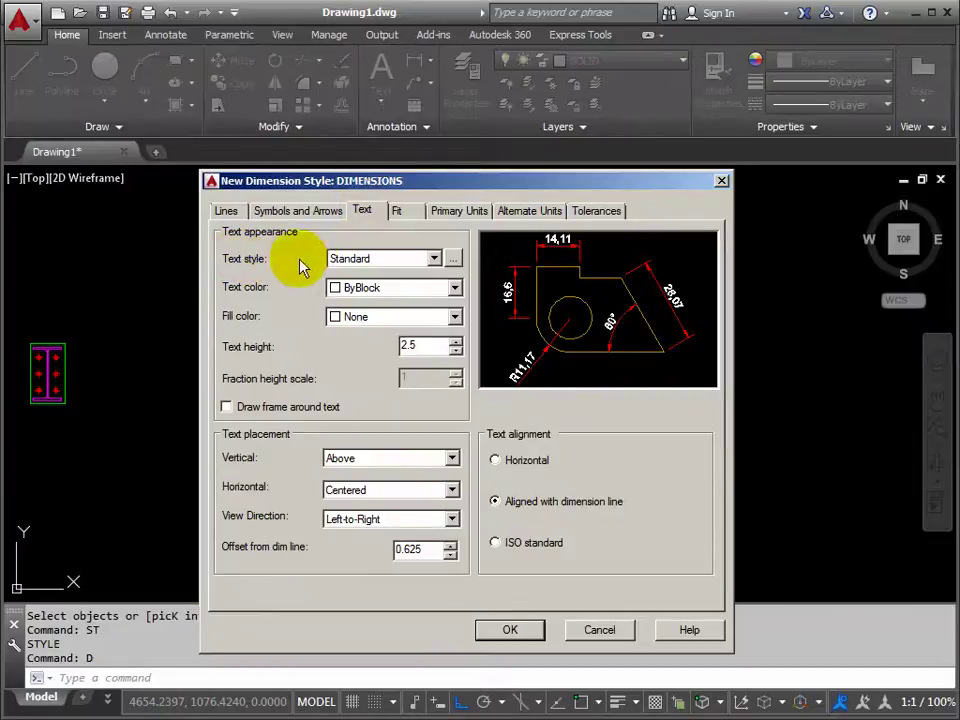
left_click(434, 259)
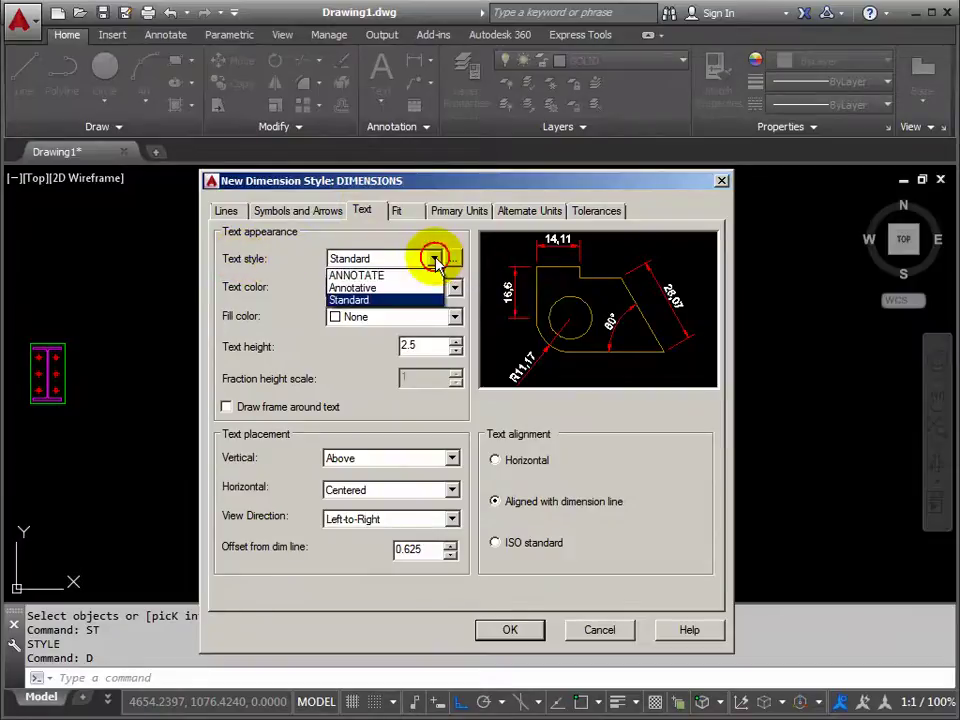
left_click(369, 277)
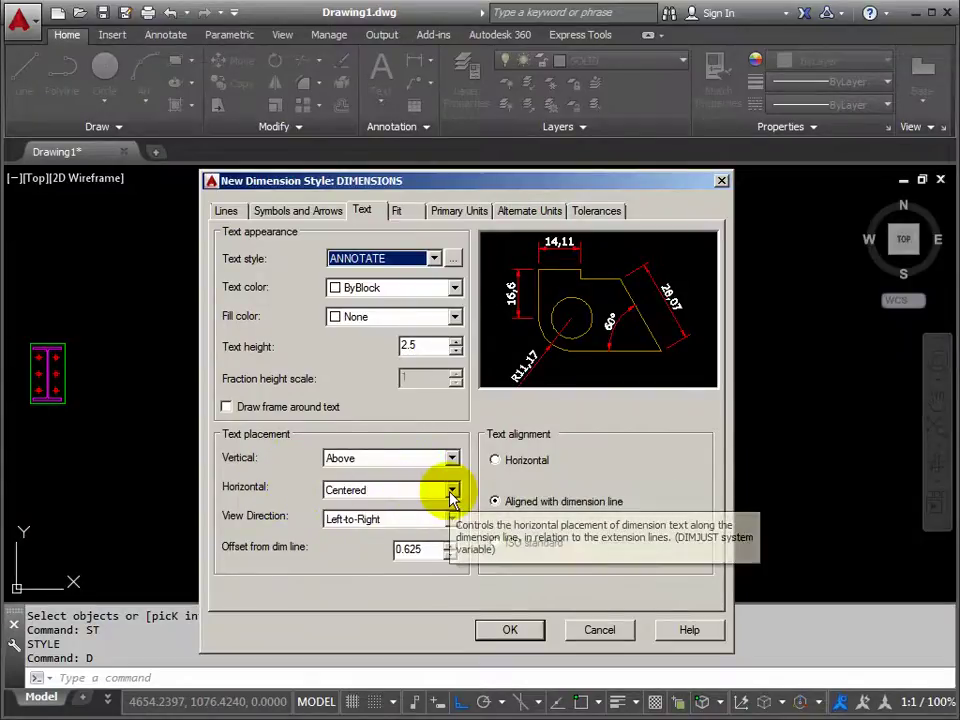
- Set the dimension text's offset from the dimension line to 1.5 and align the text with the dimension line
left_click(426, 550)
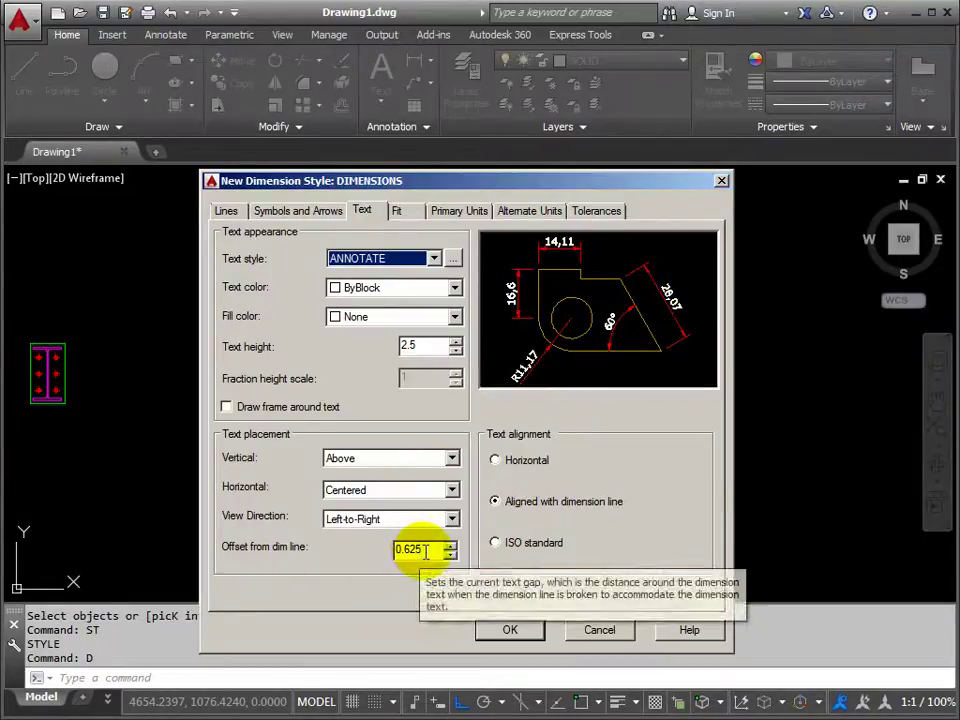
left_click_drag(418, 550, 379, 552)
type("1.5")
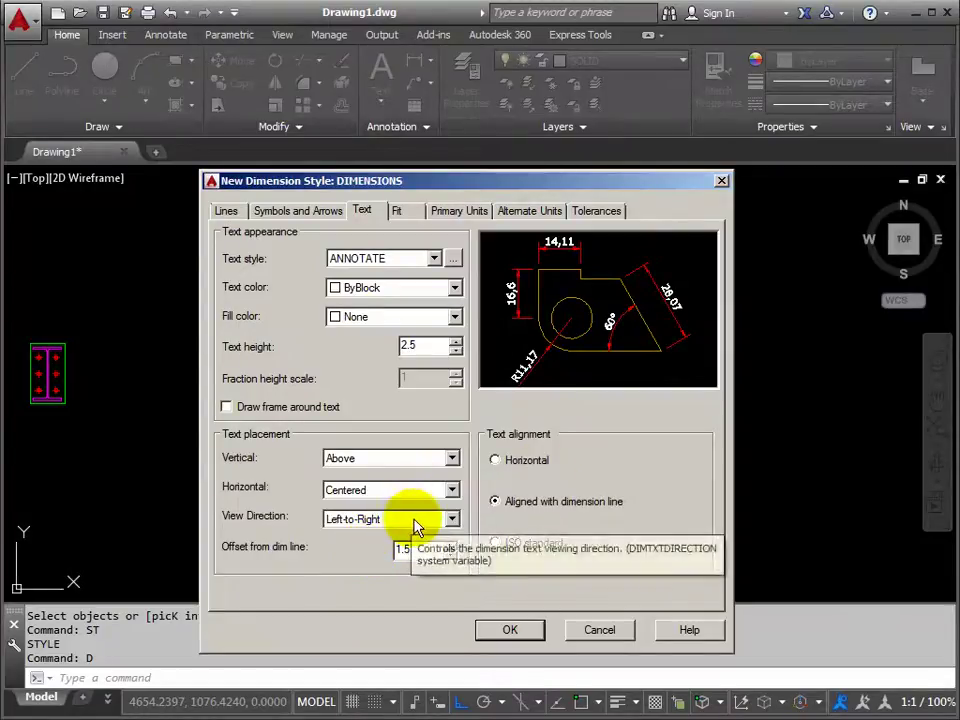
left_click(604, 550)
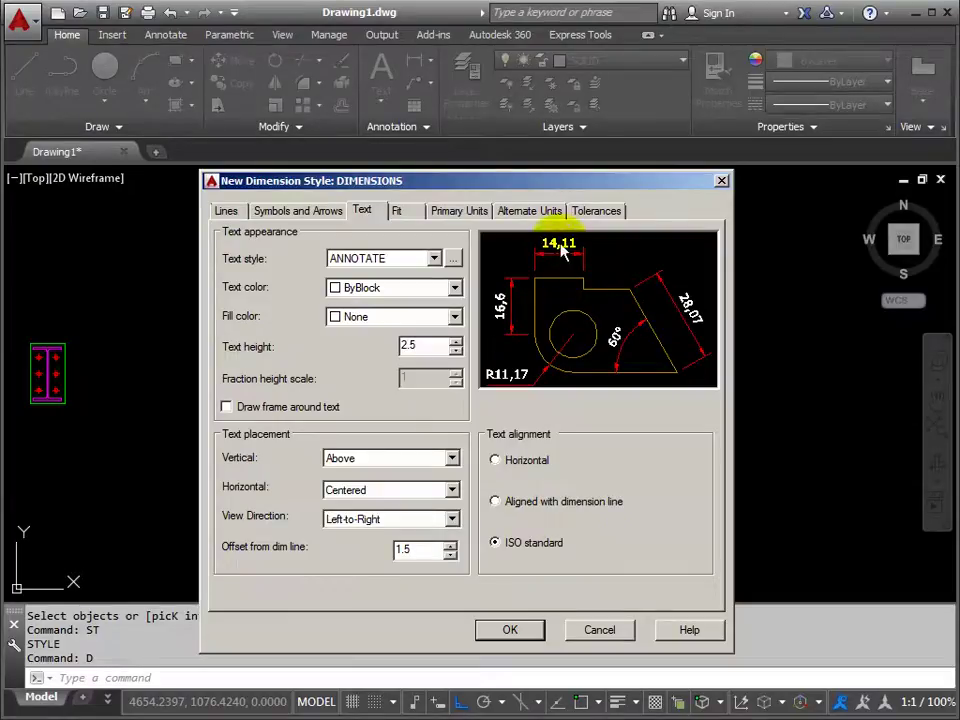
left_click(496, 502)
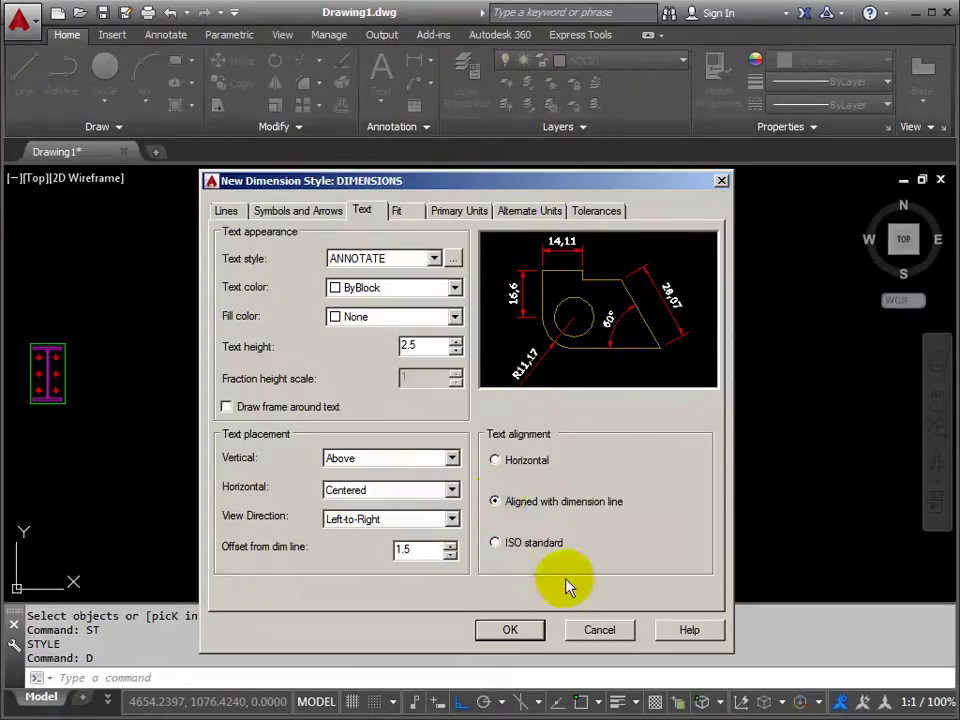
- Set the overall scale for the dimension features of the DIMENSIONS style to 5
left_click(400, 213)
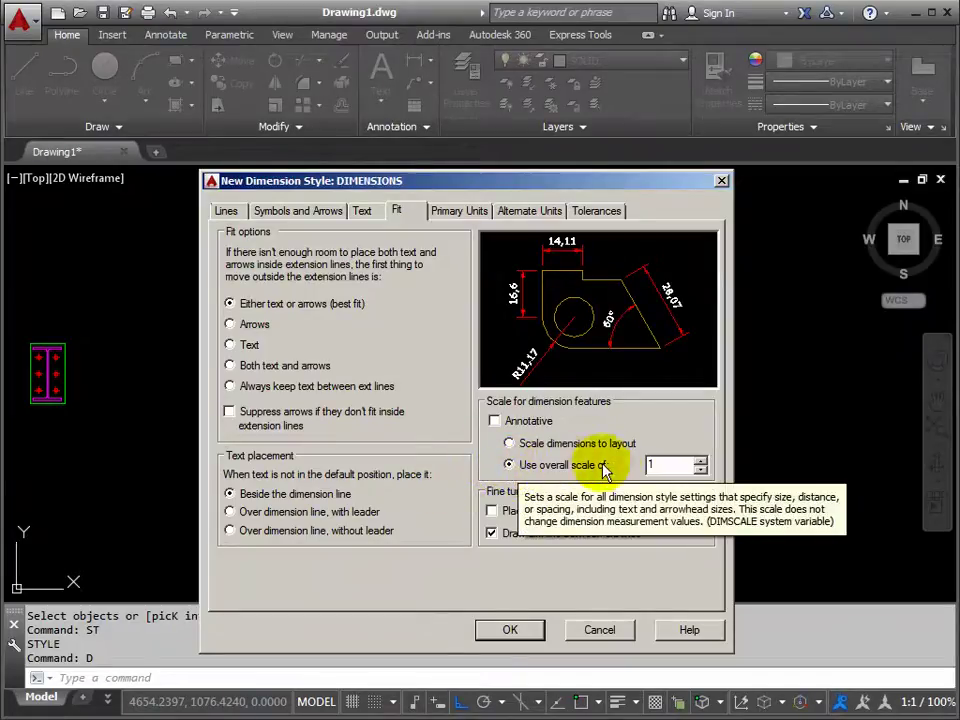
double_click(655, 465)
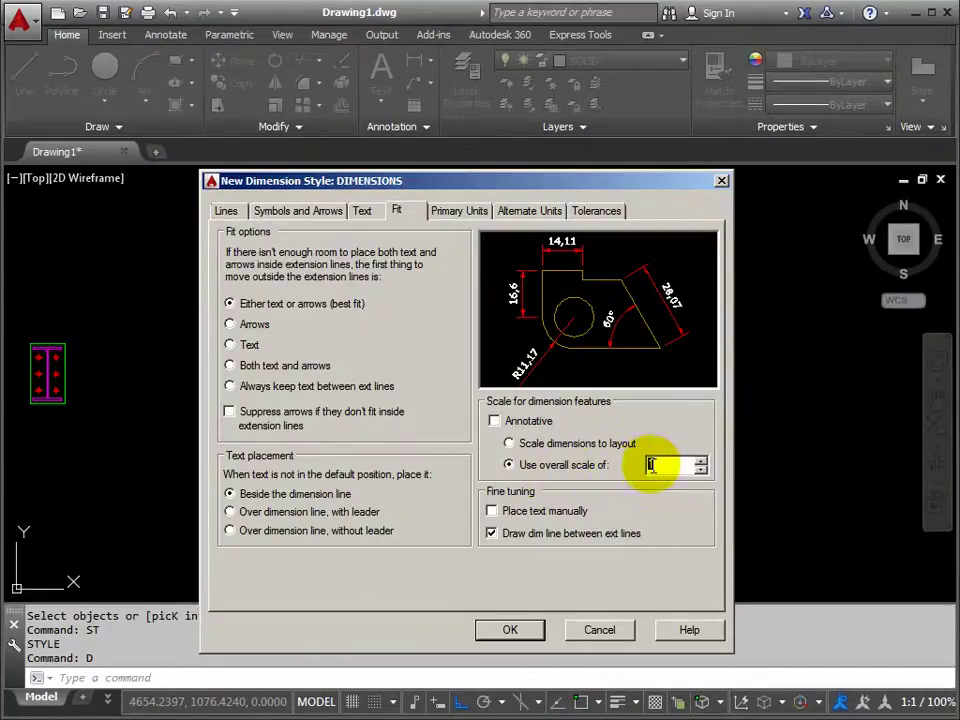
type("5")
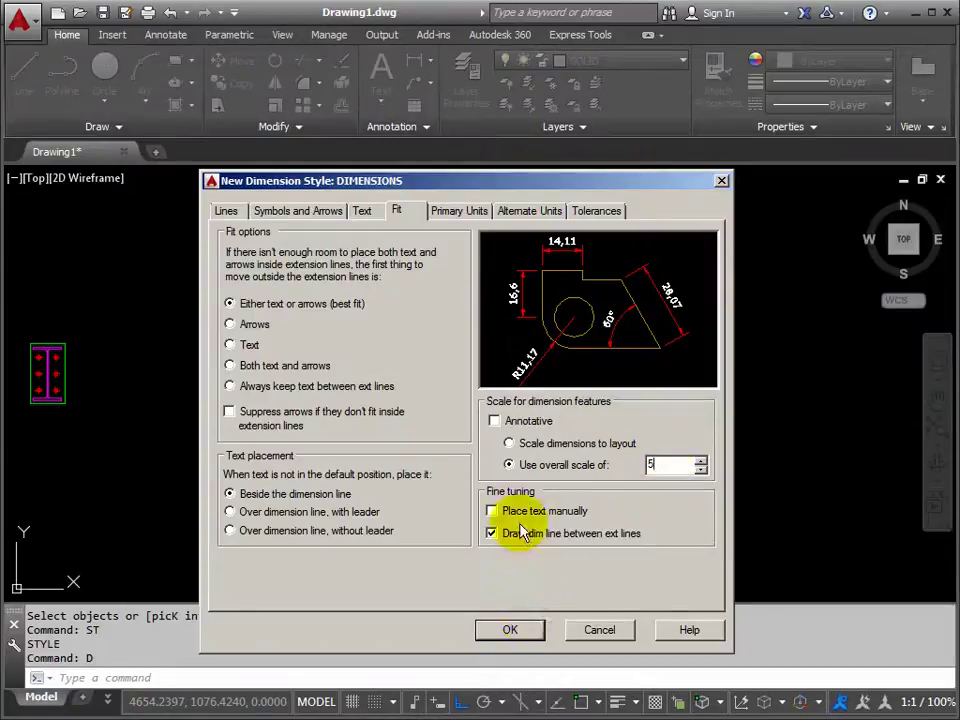
- Set the linear dimensions to a precision of 0.0 with a period as the decimal separator
left_click(455, 213)
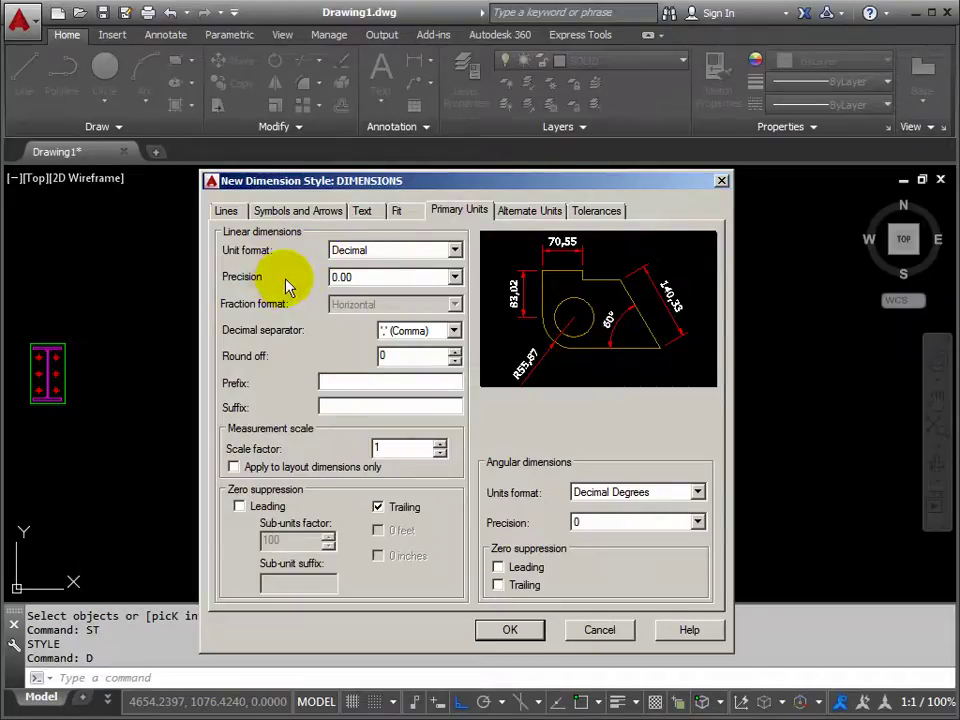
left_click(455, 282)
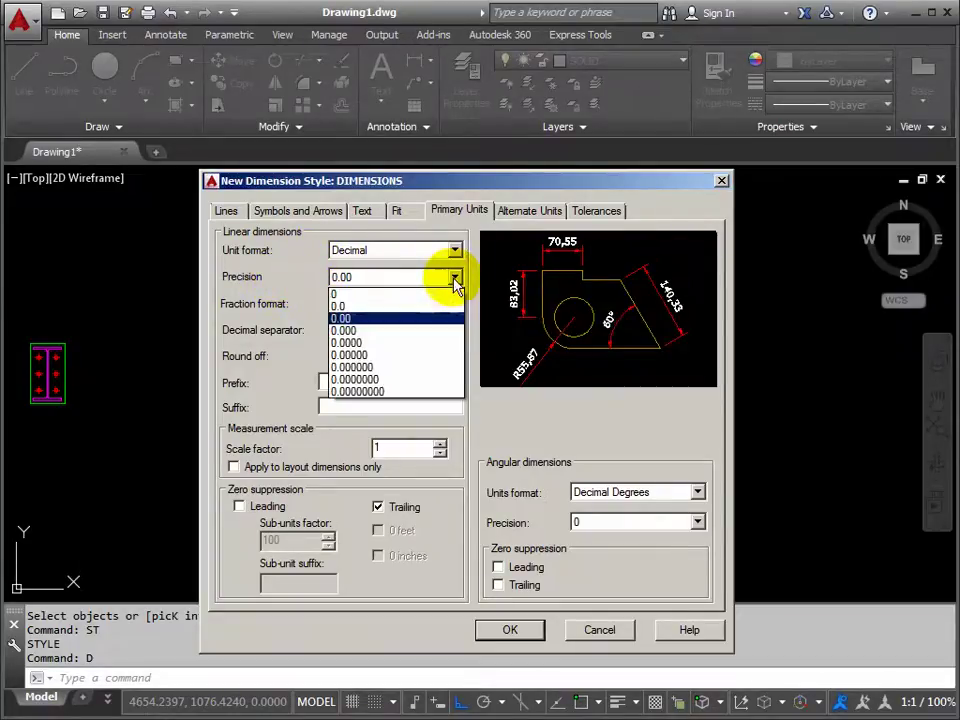
left_click(345, 308)
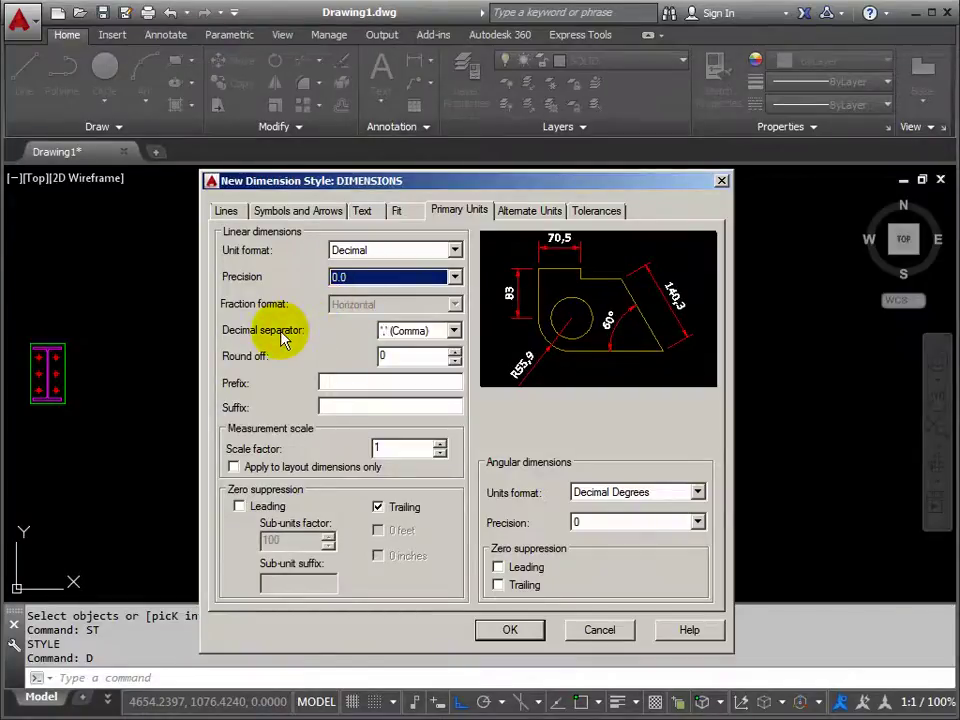
left_click(454, 330)
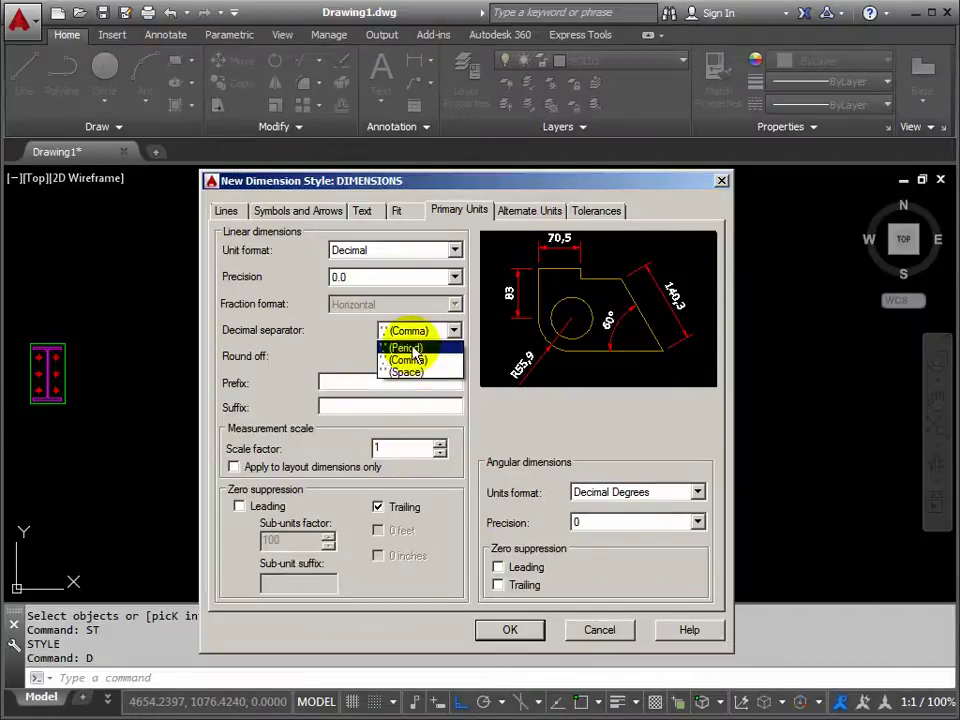
left_click(413, 349)
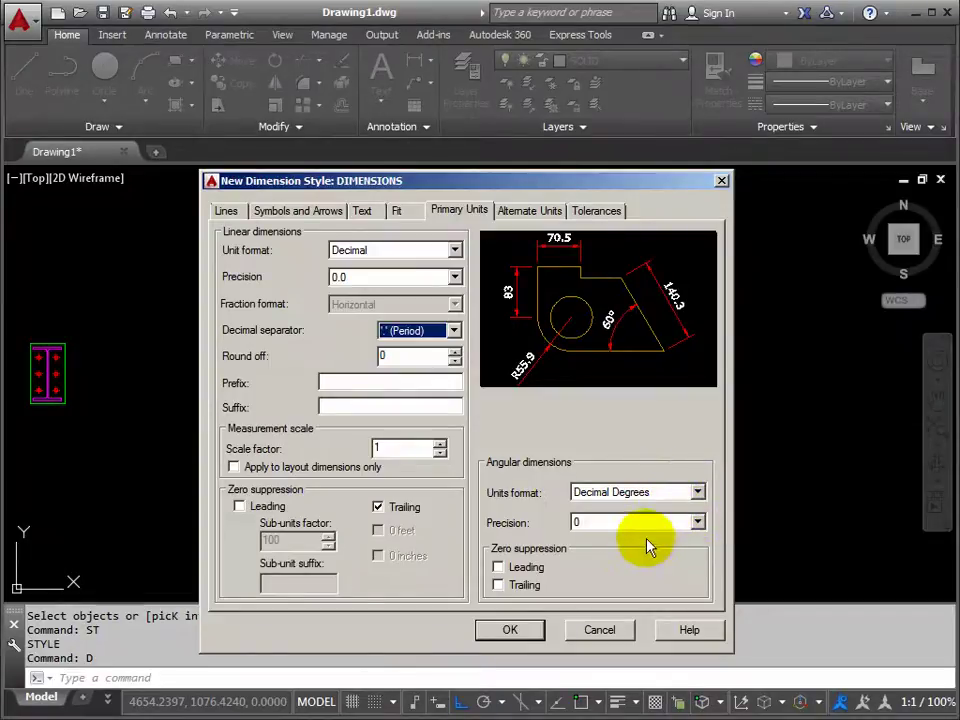
- Set the angular dimension precision to 0.00 and suppress trailing zeros for angles
left_click(697, 522)
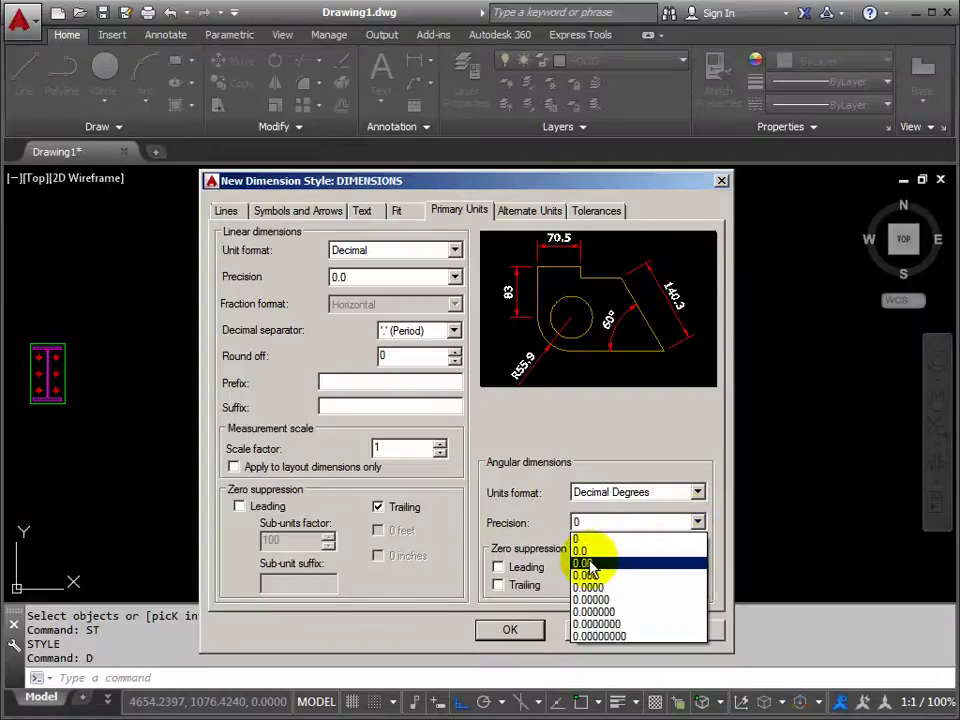
left_click(590, 564)
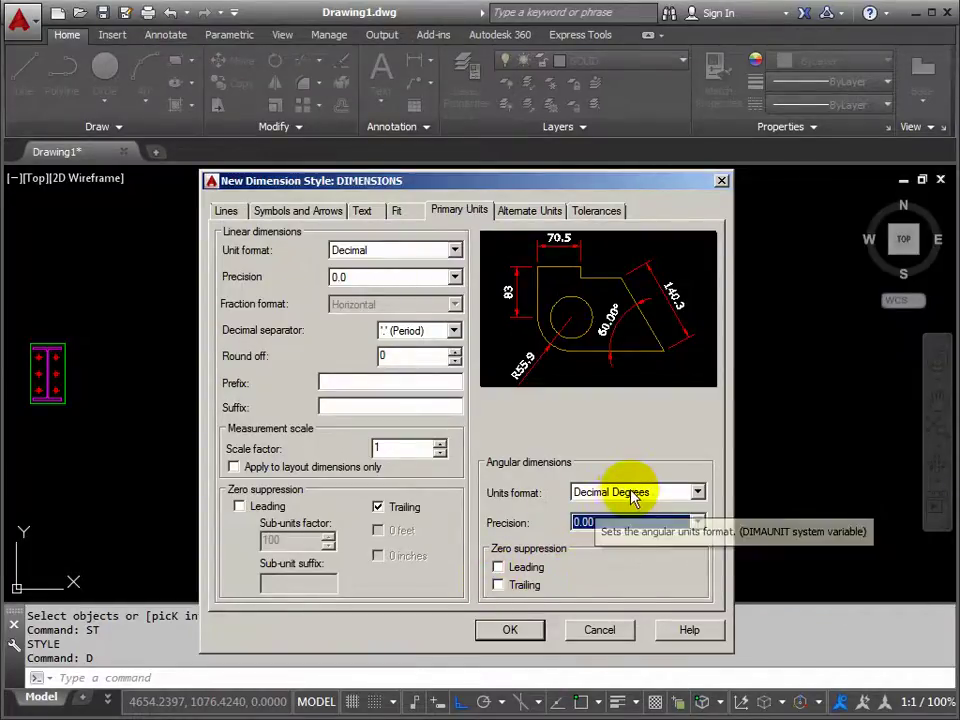
left_click(498, 586)
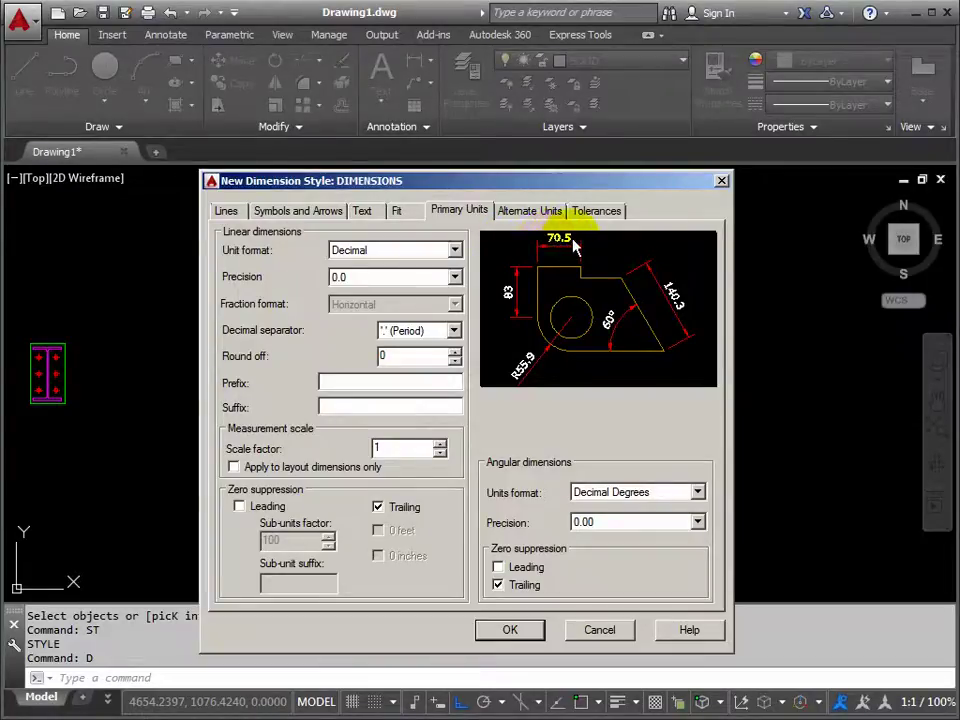
- Try yellow as the dimension text color and return it to ByBlock
left_click(362, 214)
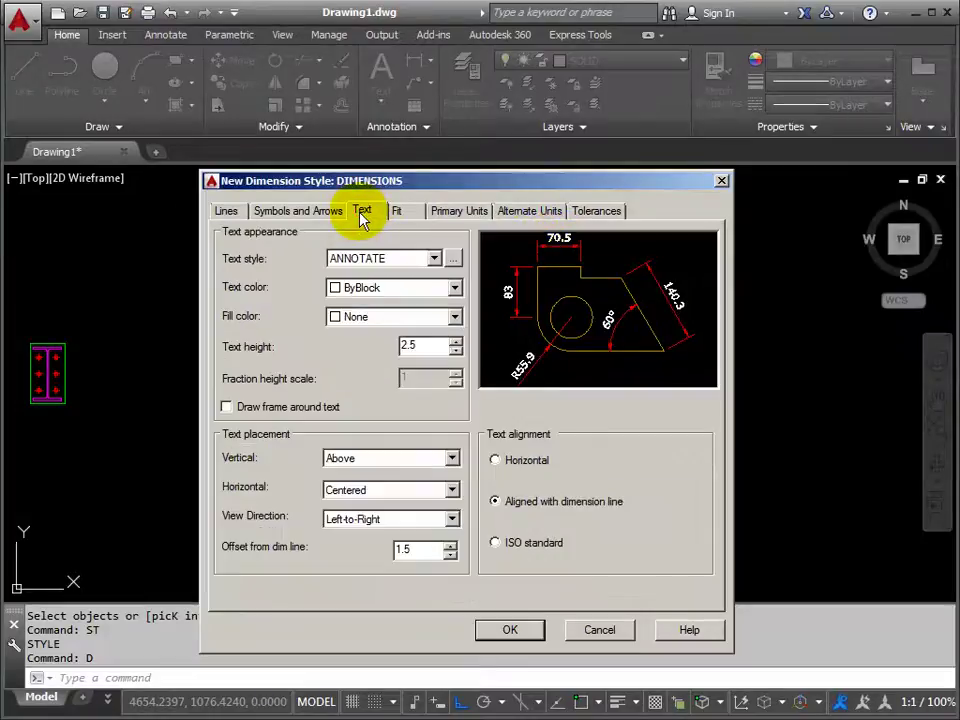
left_click(447, 290)
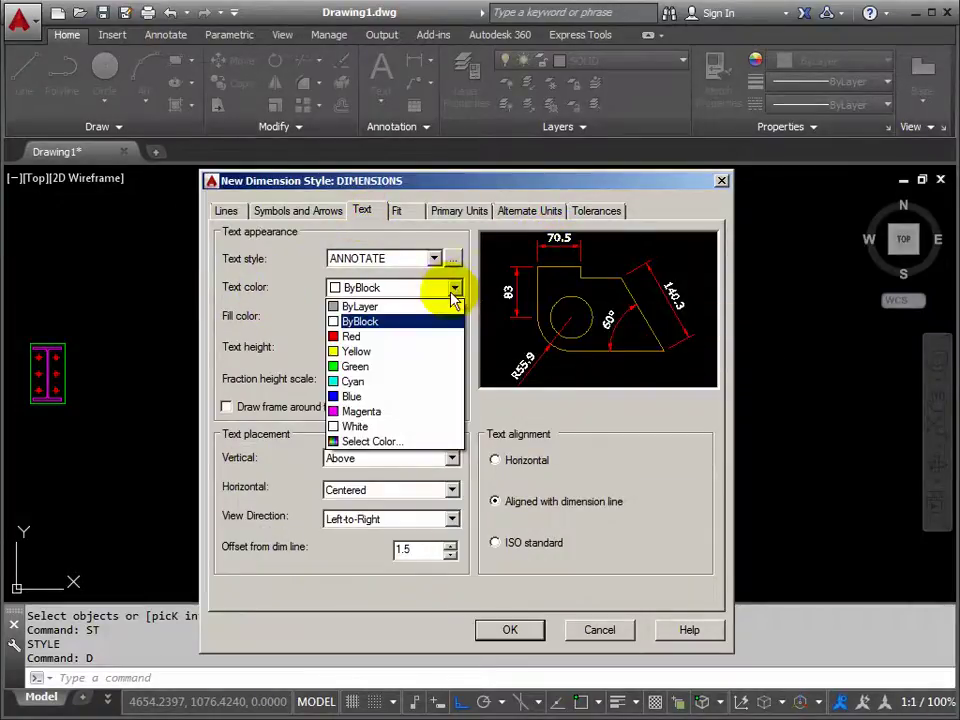
left_click(357, 352)
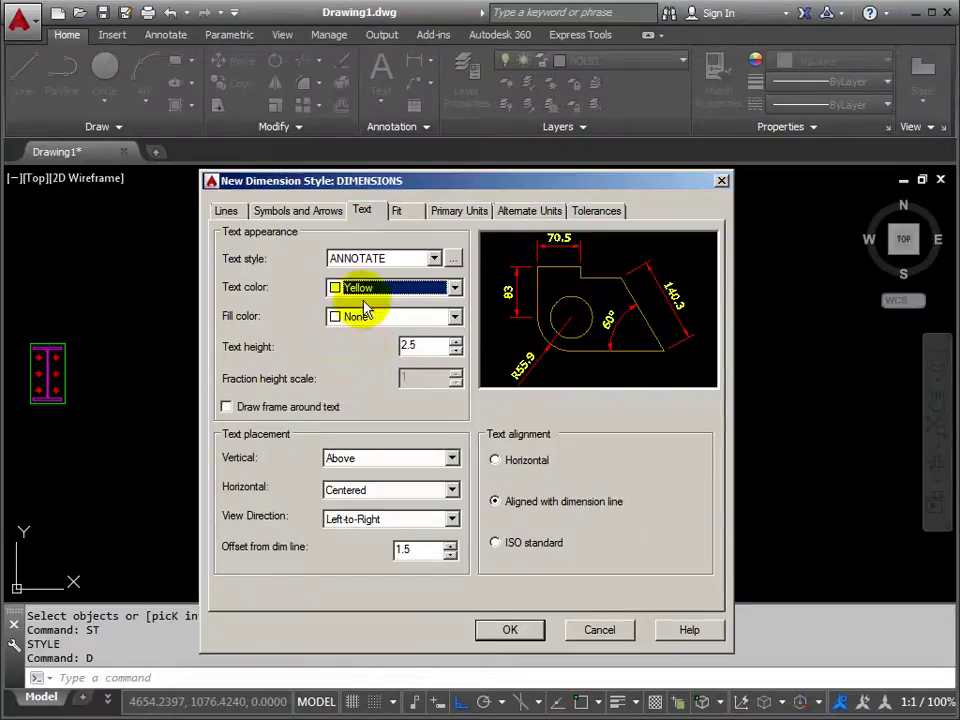
left_click(456, 288)
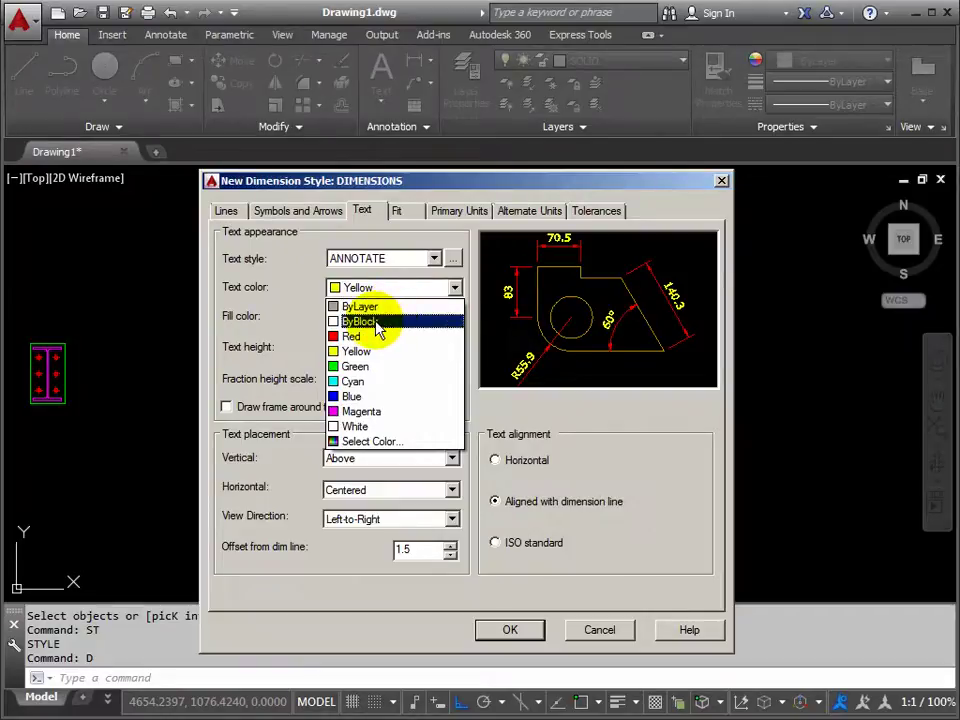
left_click(377, 322)
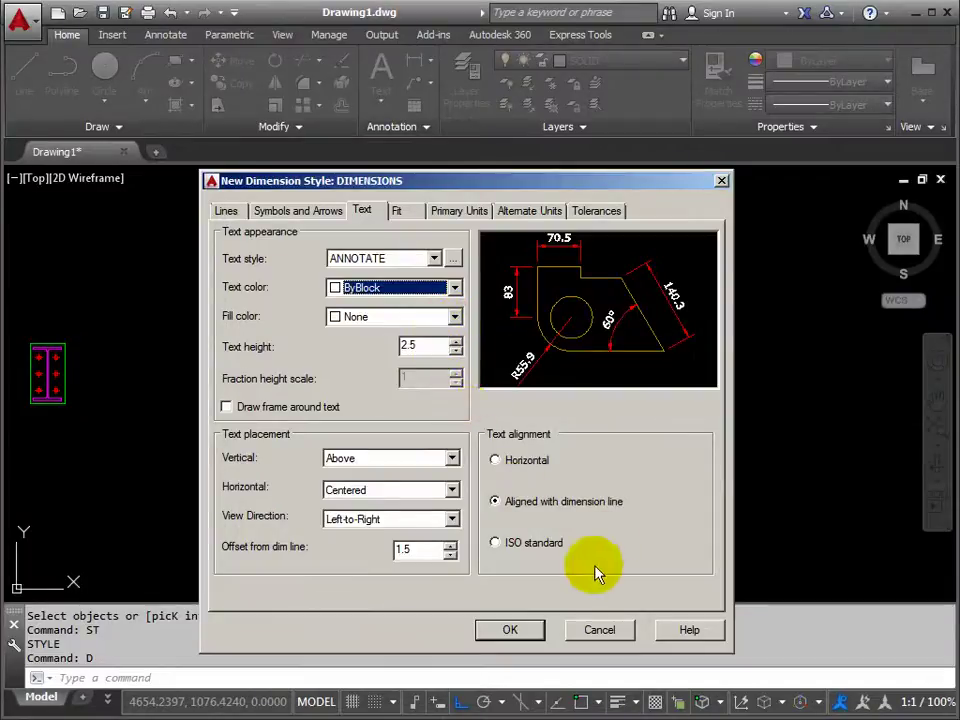
- Accept the DIMENSIONS style settings and return to the drawing
left_click(512, 630)
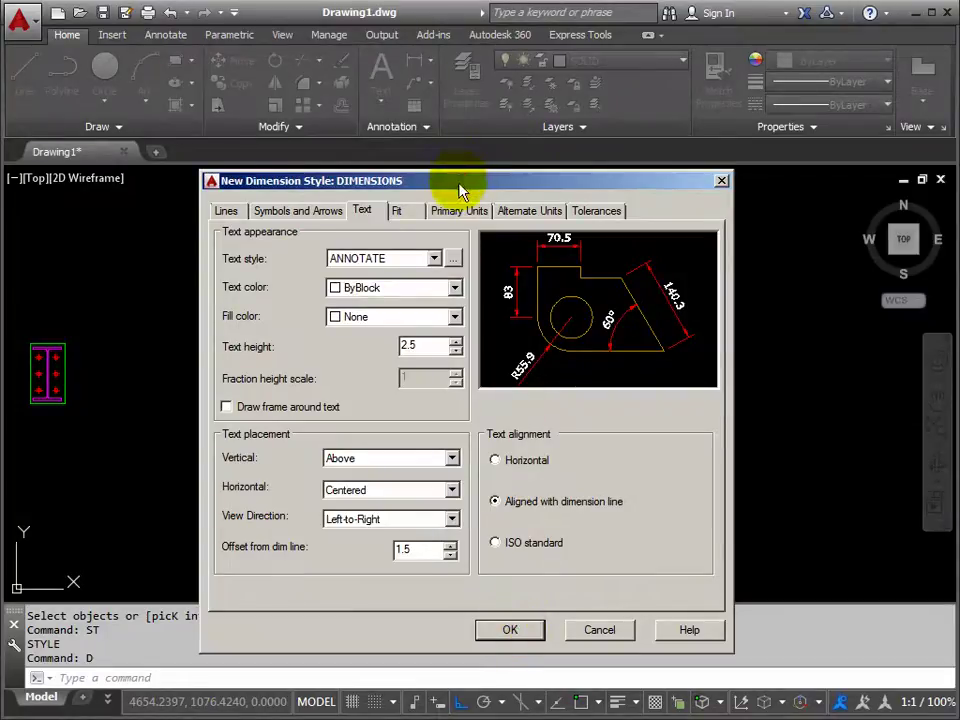
left_click_drag(460, 190, 469, 129)
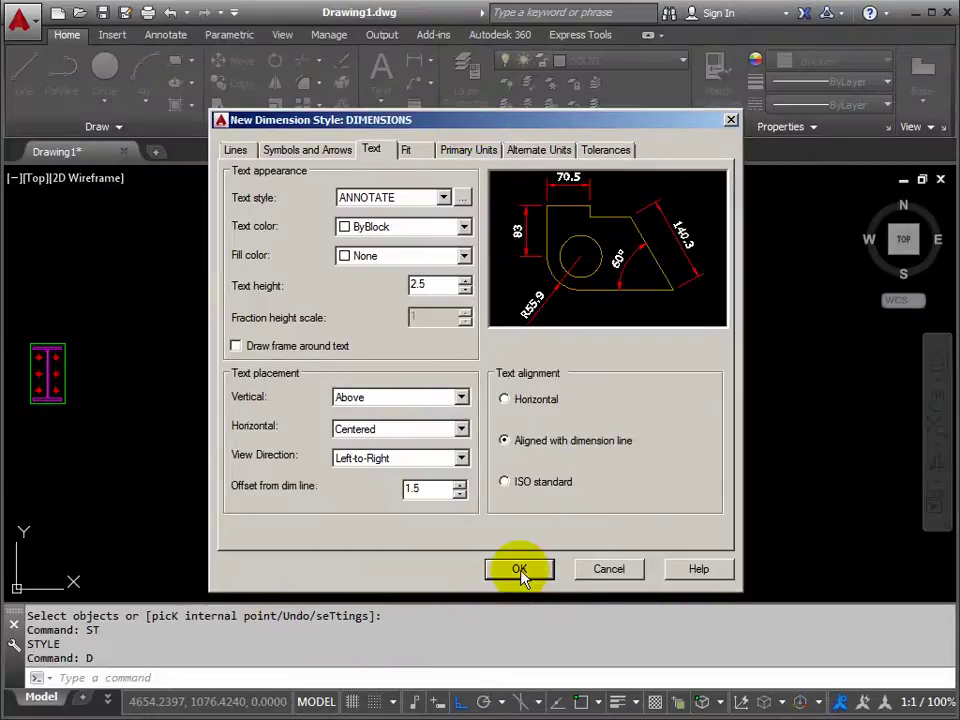
left_click(519, 569)
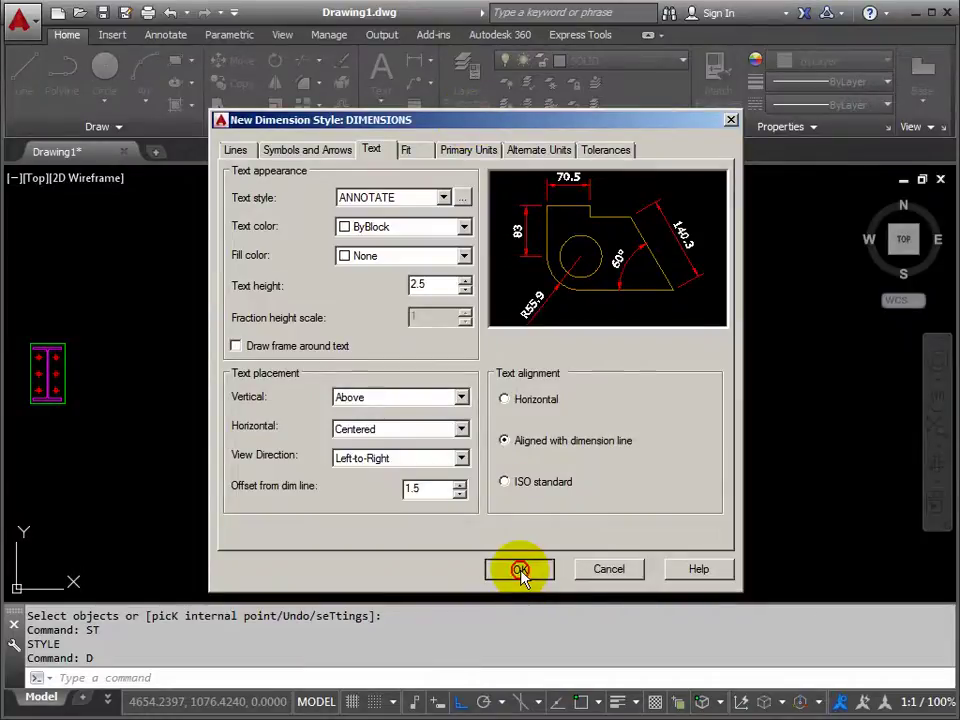
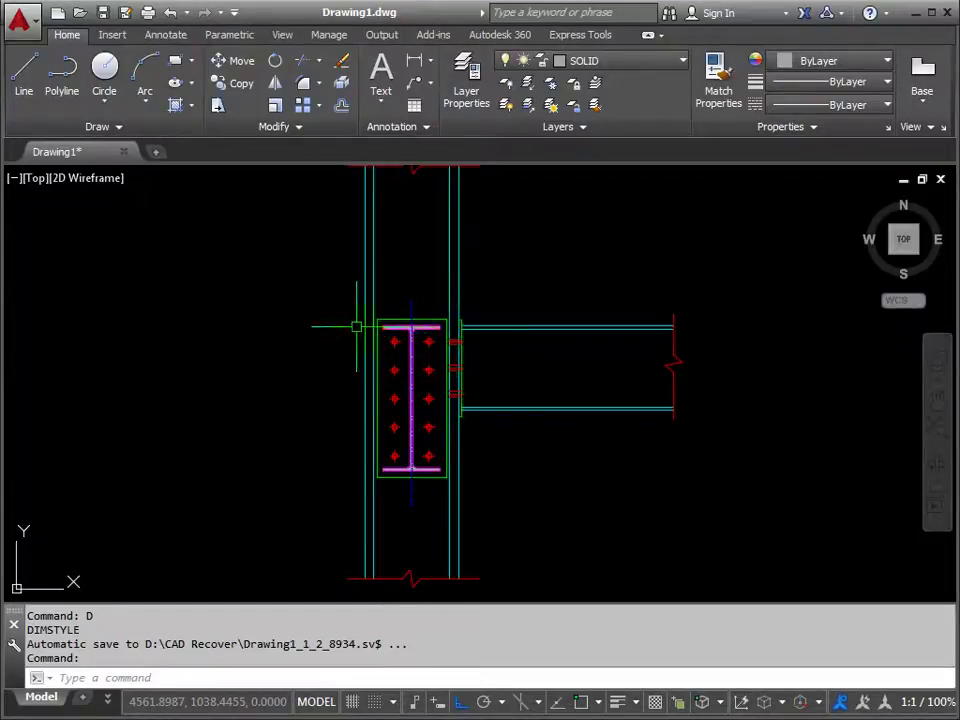
- With object snap on, add a linear dimension for the green end plate's width between its bottom corners, placed just below the plate
scroll(380, 327, "up", 2)
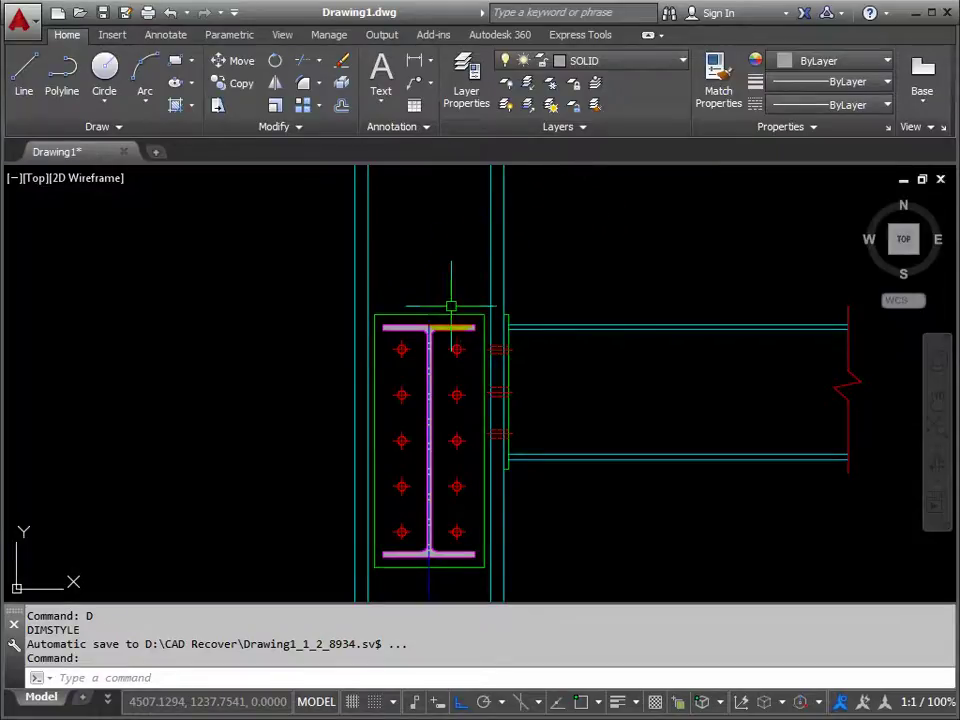
scroll(455, 301, "down", 2)
scroll(439, 276, "up", 2)
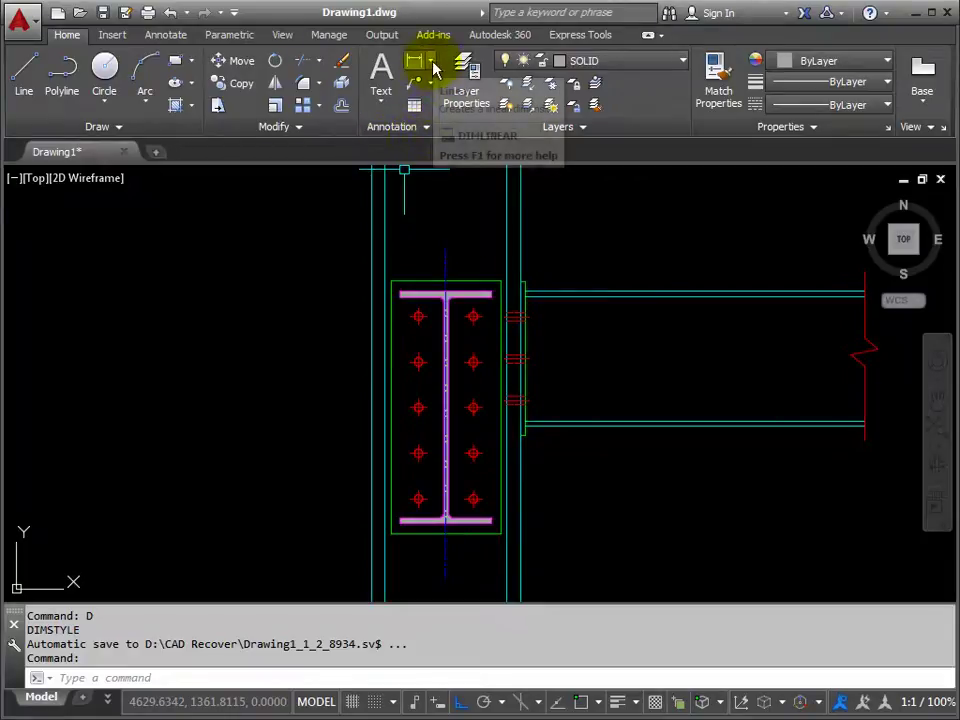
left_click(431, 66)
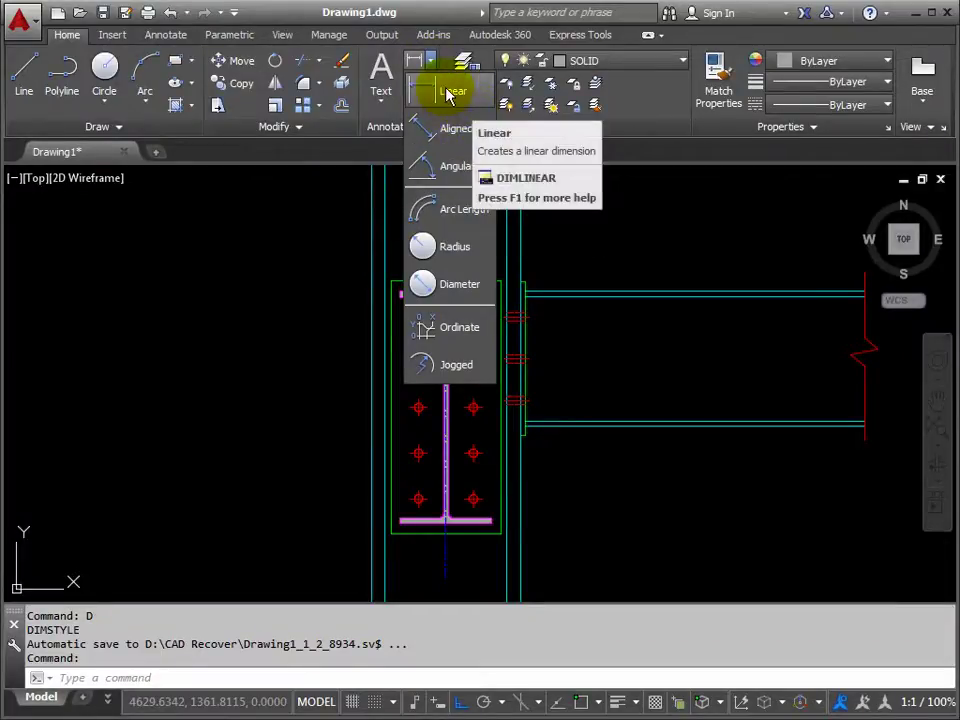
left_click(447, 93)
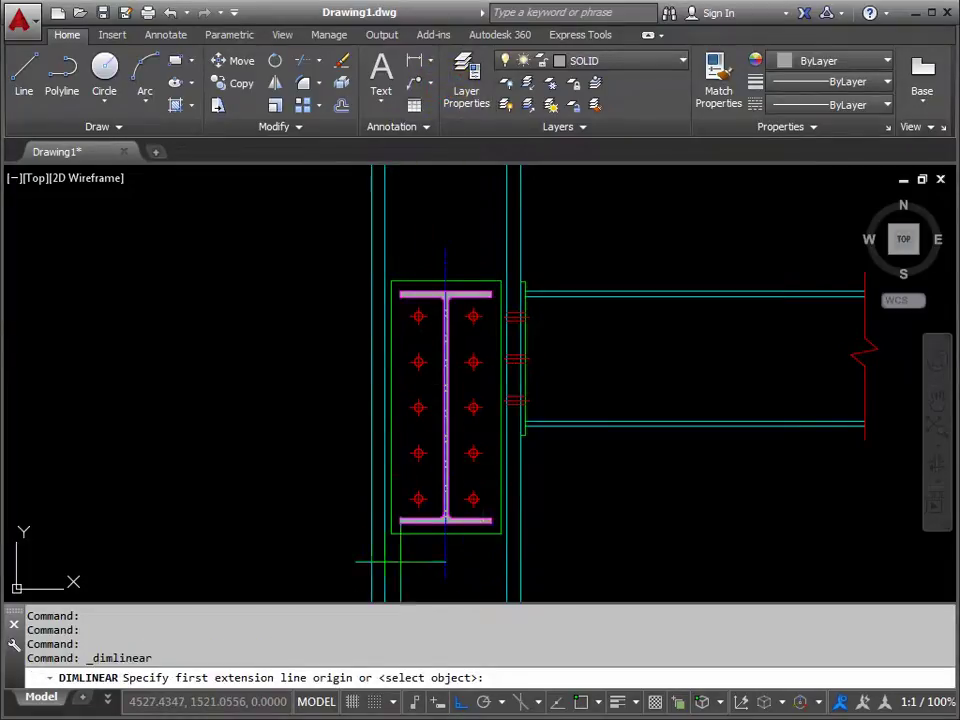
left_click(582, 702)
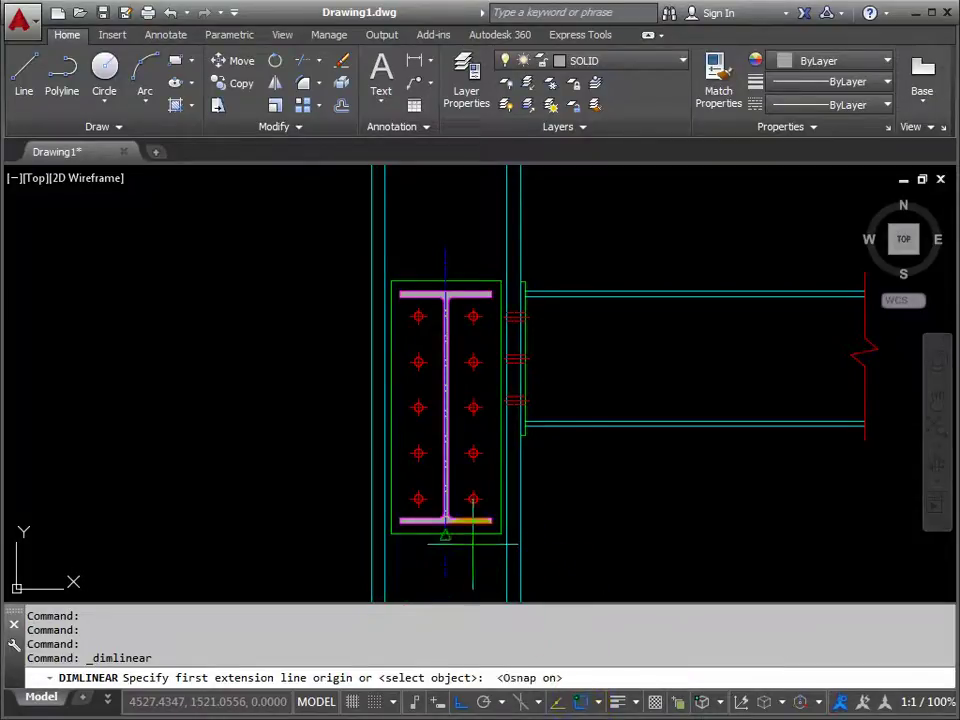
scroll(450, 454, "up", 3)
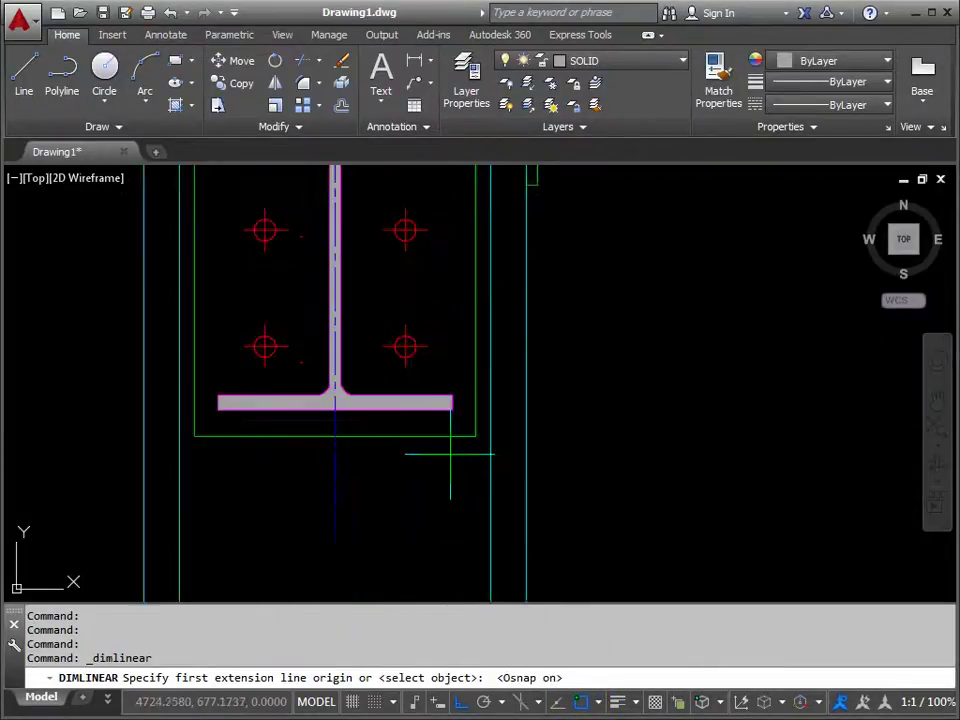
middle_click_drag(450, 454, 477, 398)
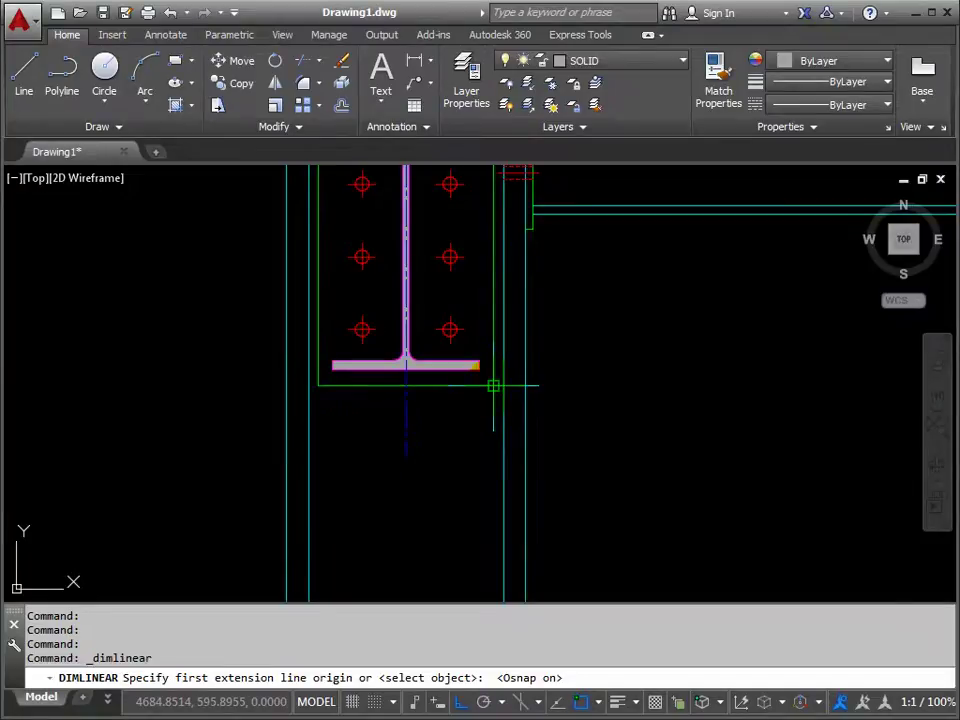
left_click(493, 386)
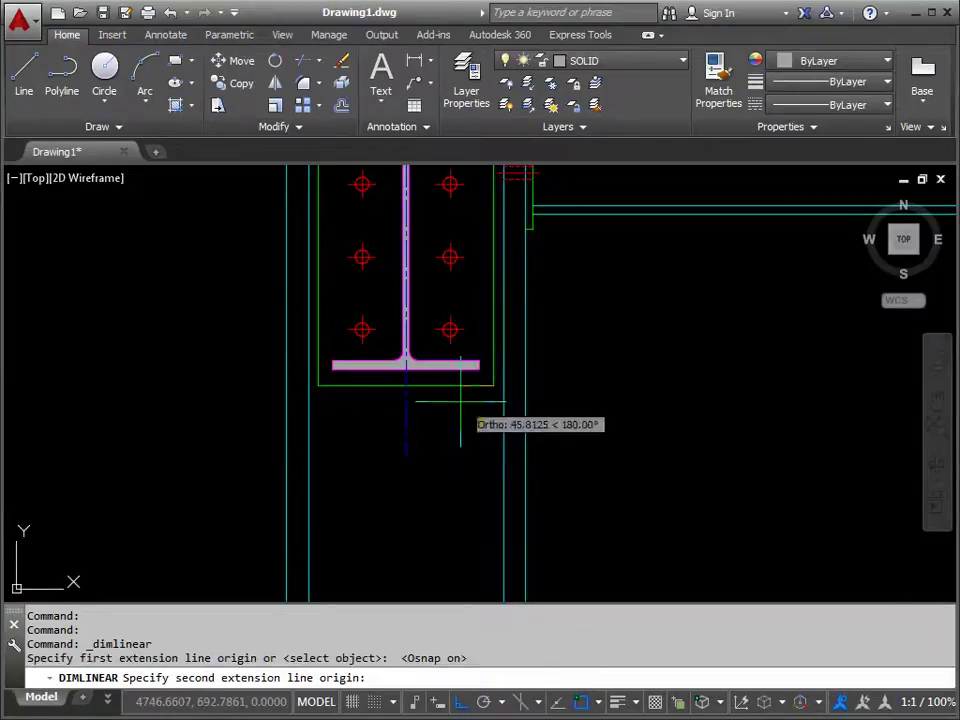
left_click(323, 390)
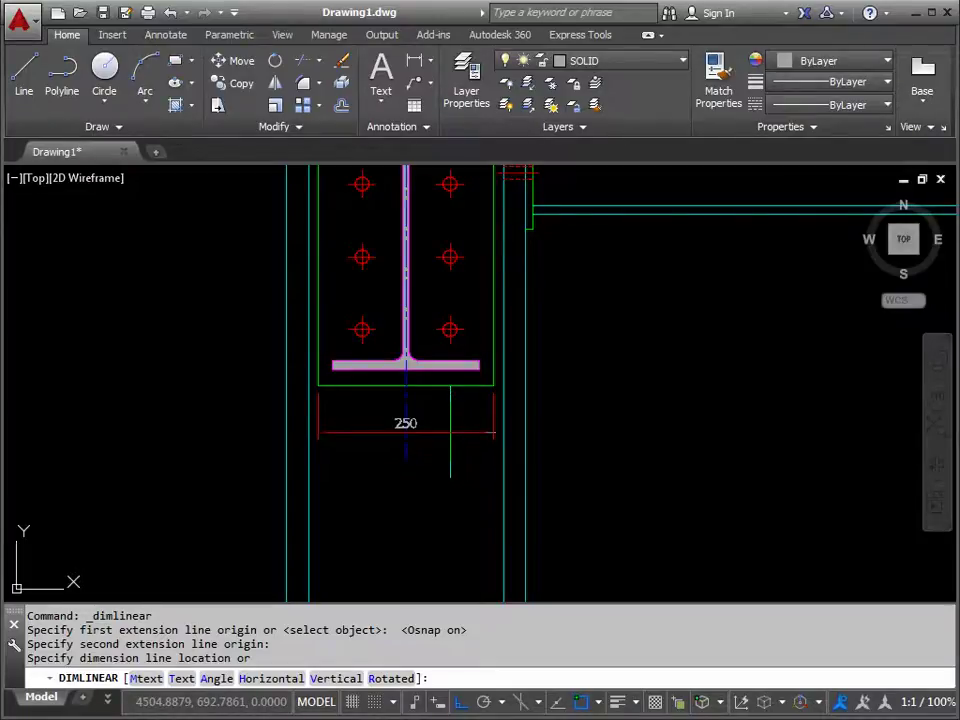
left_click(450, 432)
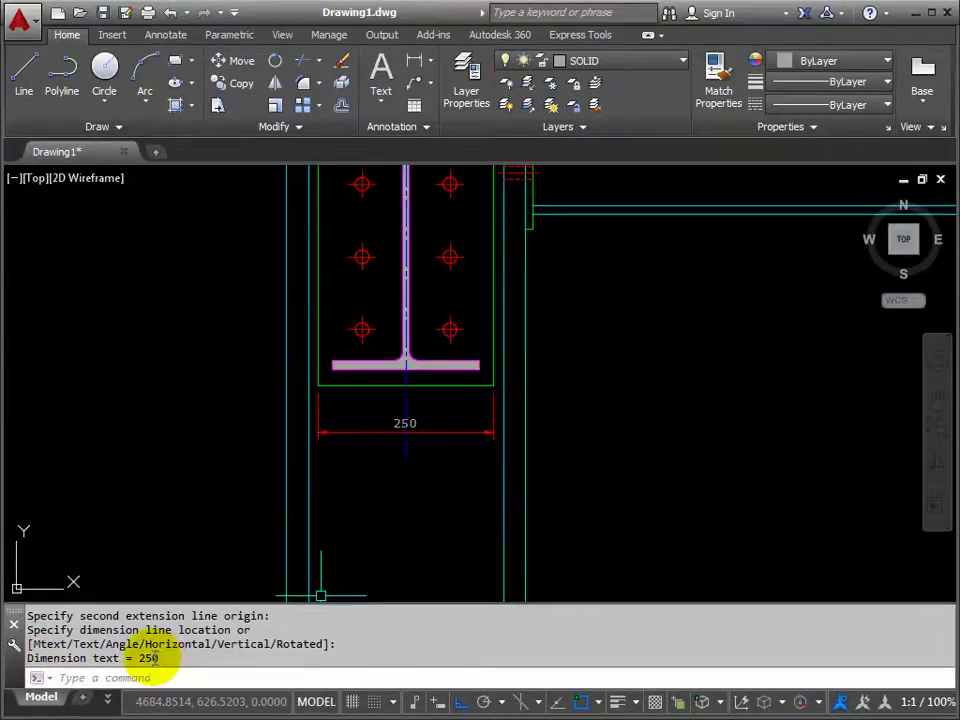
left_click_drag(162, 657, 15, 660)
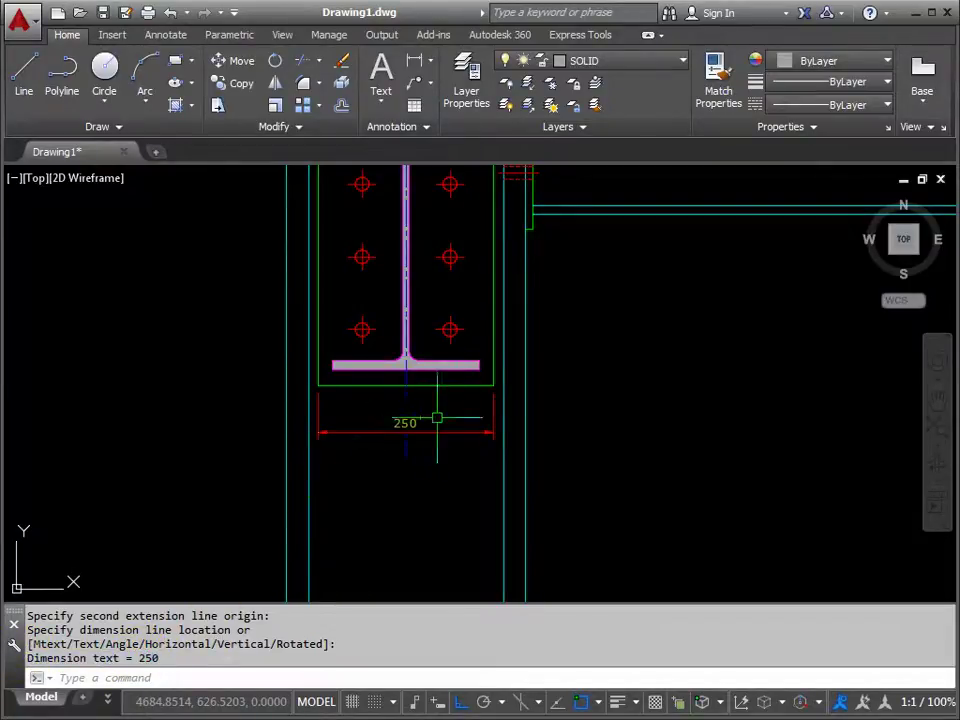
- Add a vertical linear dimension for the front-facing green end plate's height between its left corners, placed just outside the column's left flange
scroll(454, 386, "down", 4)
middle_click_drag(454, 386, 471, 441)
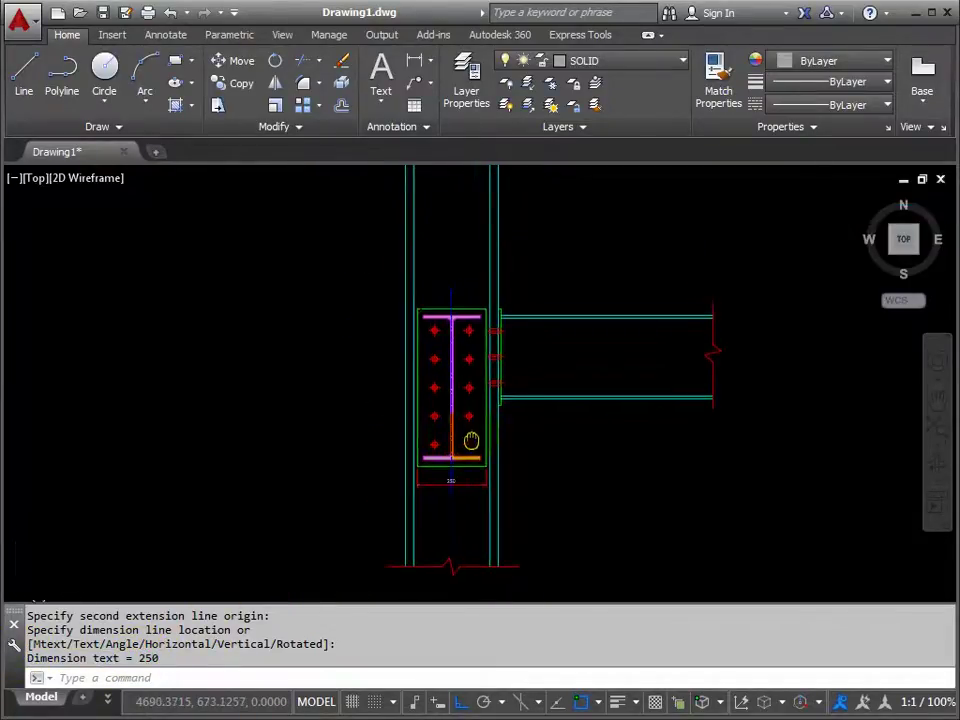
scroll(443, 462, "up", 2)
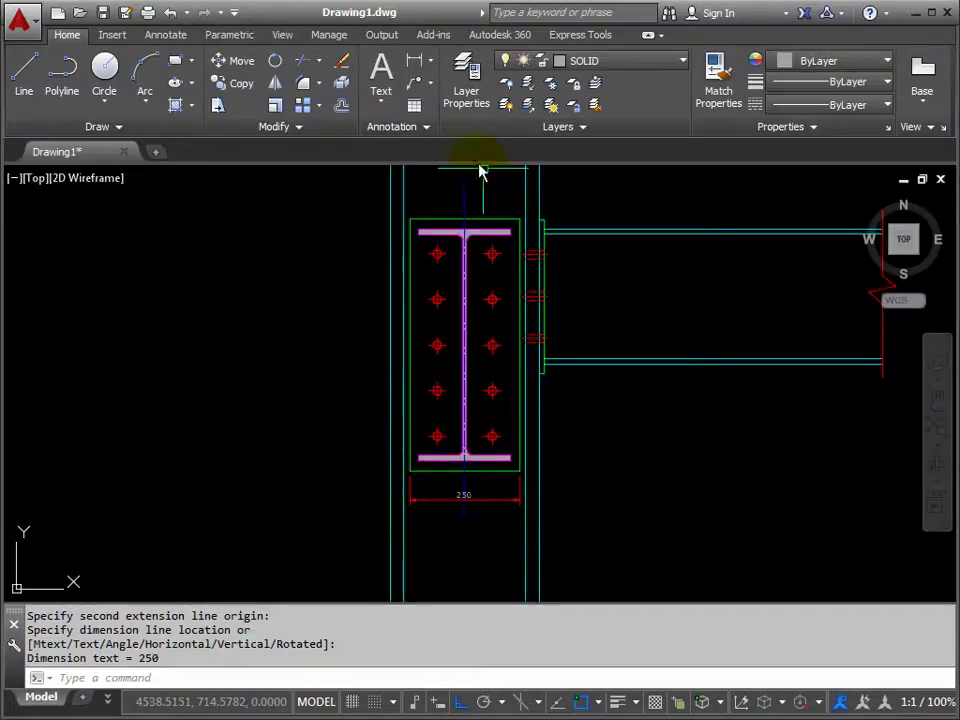
left_click(431, 62)
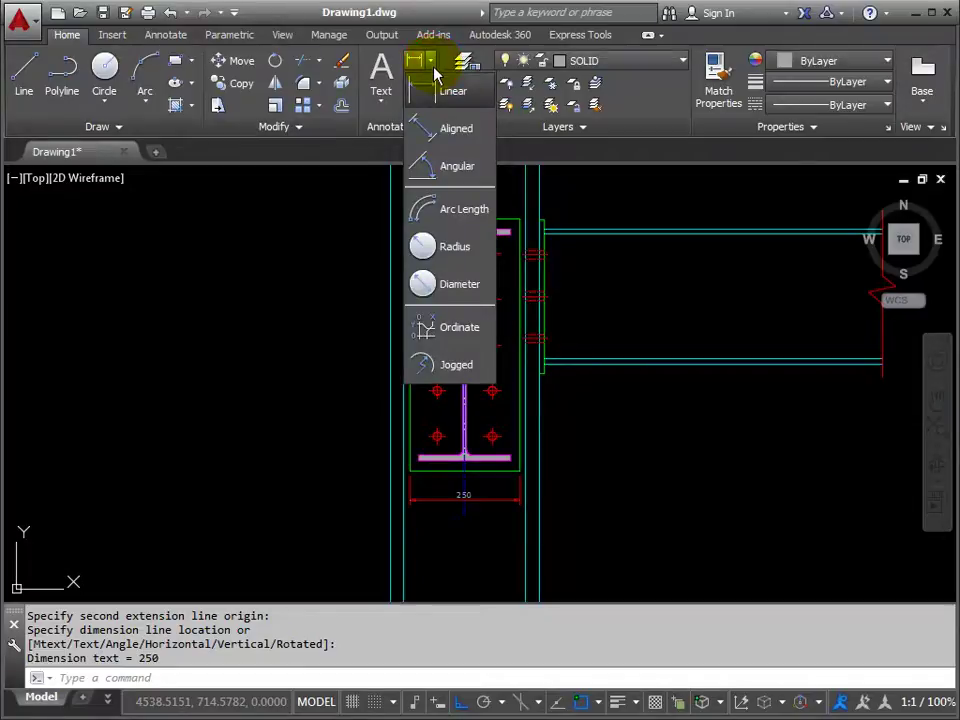
left_click(447, 92)
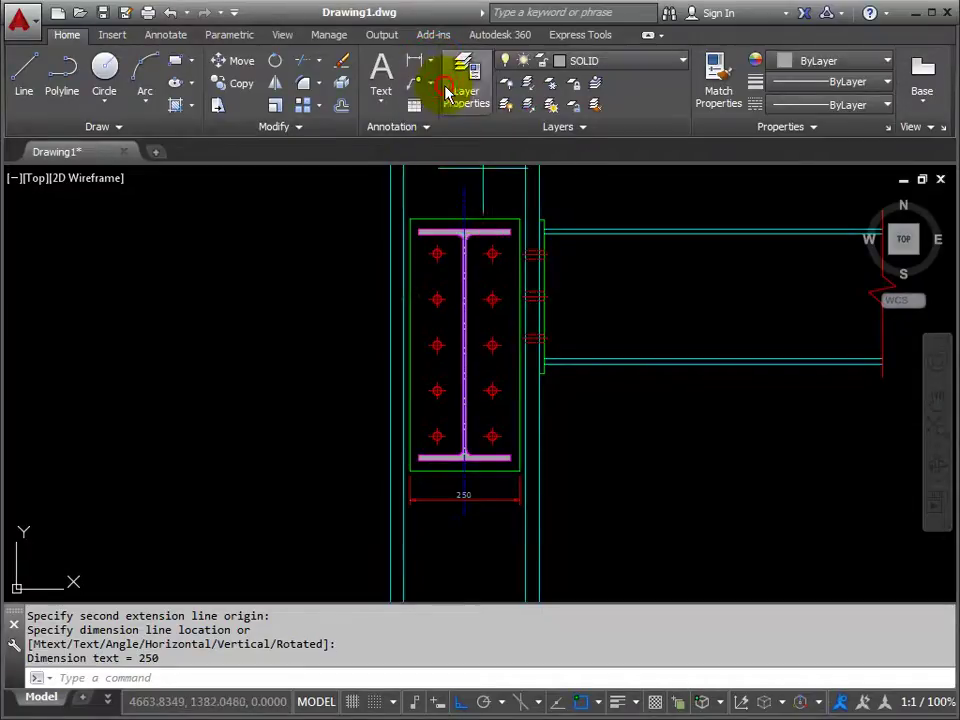
scroll(400, 468, "up", 5)
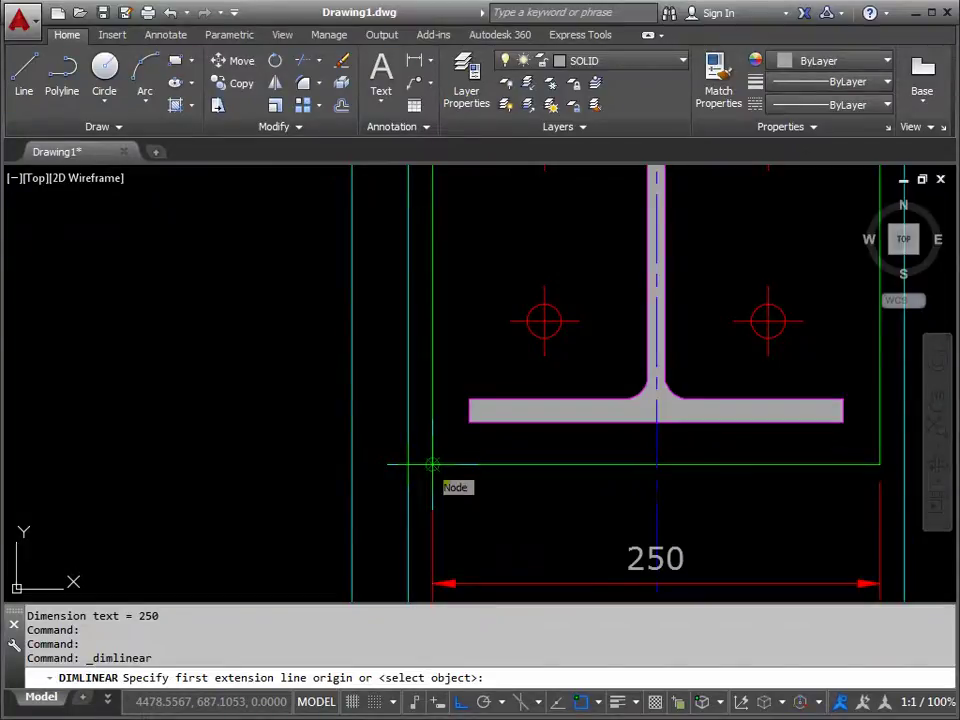
left_click(432, 464)
scroll(425, 320, "down", 5)
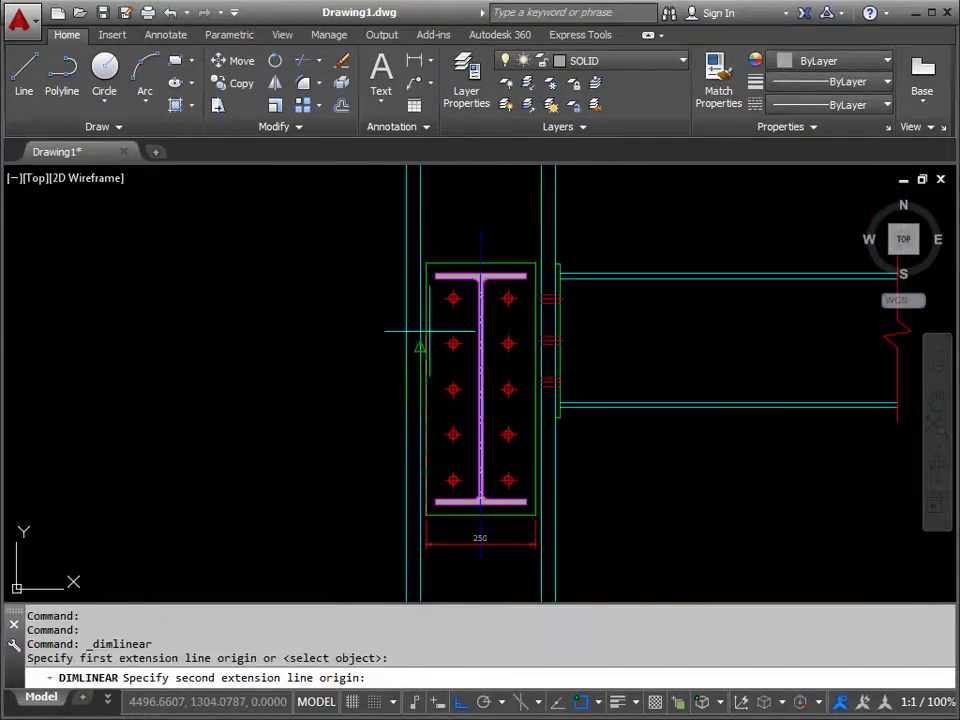
left_click(425, 263)
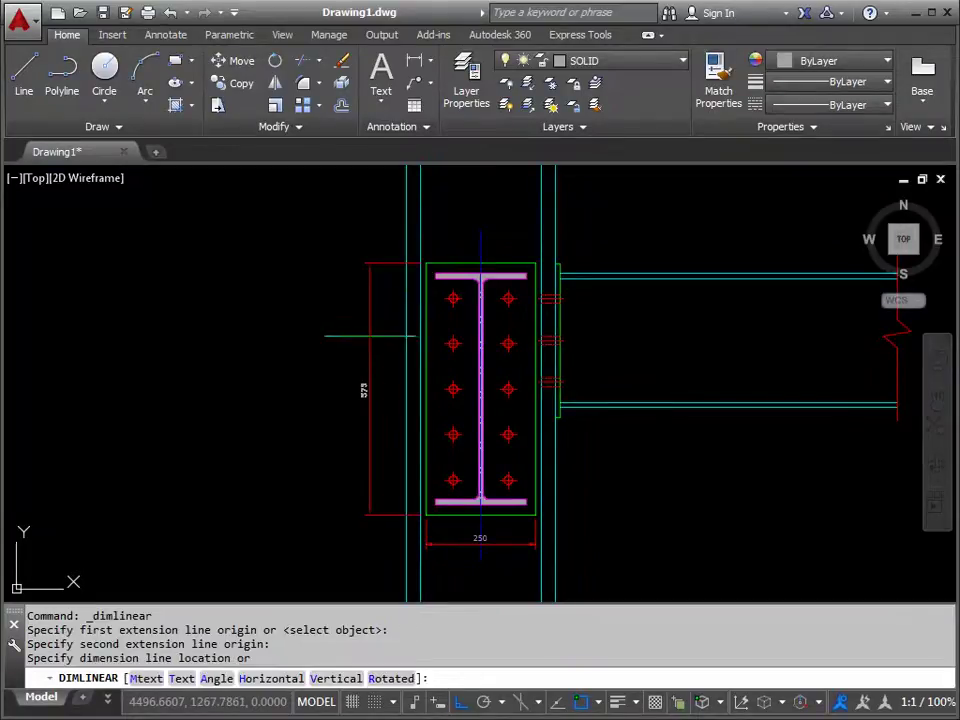
middle_click_drag(376, 364, 366, 350)
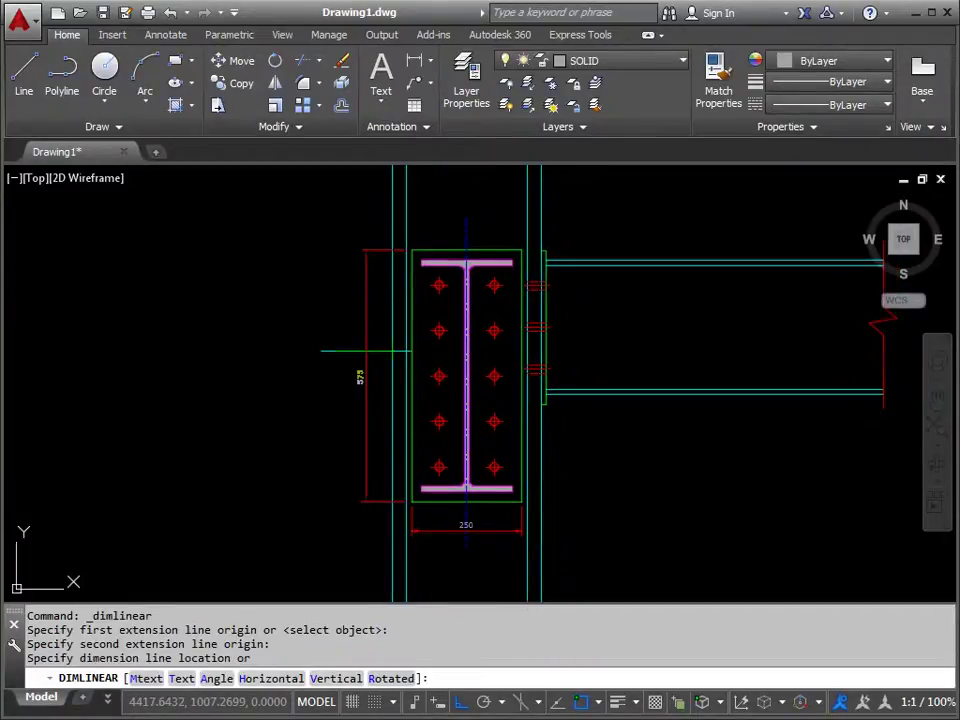
scroll(366, 358, "up", 2)
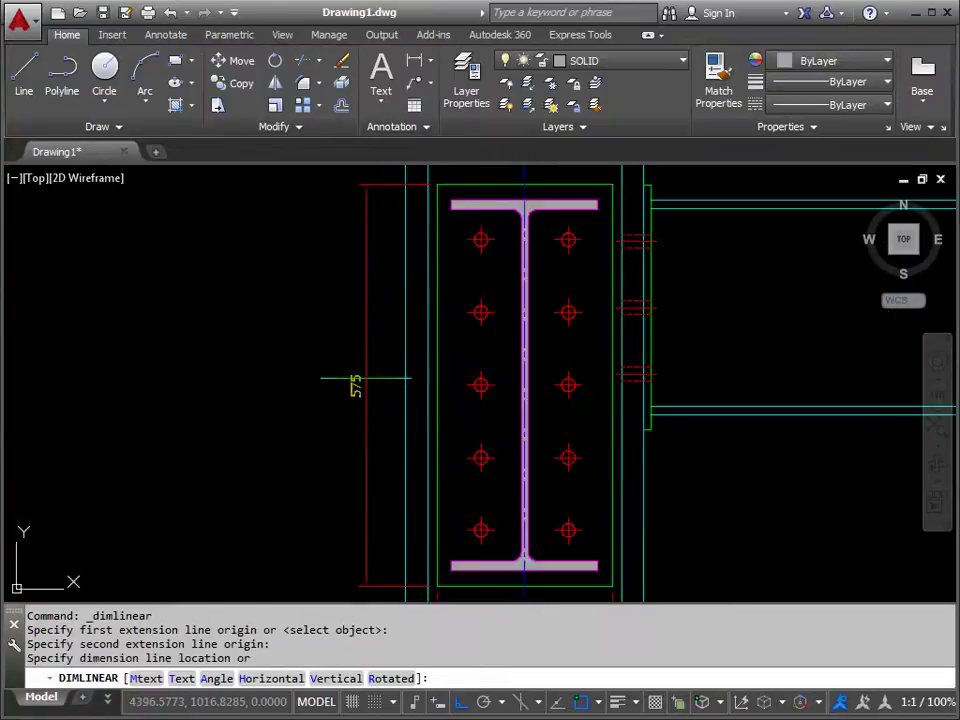
left_click(362, 380)
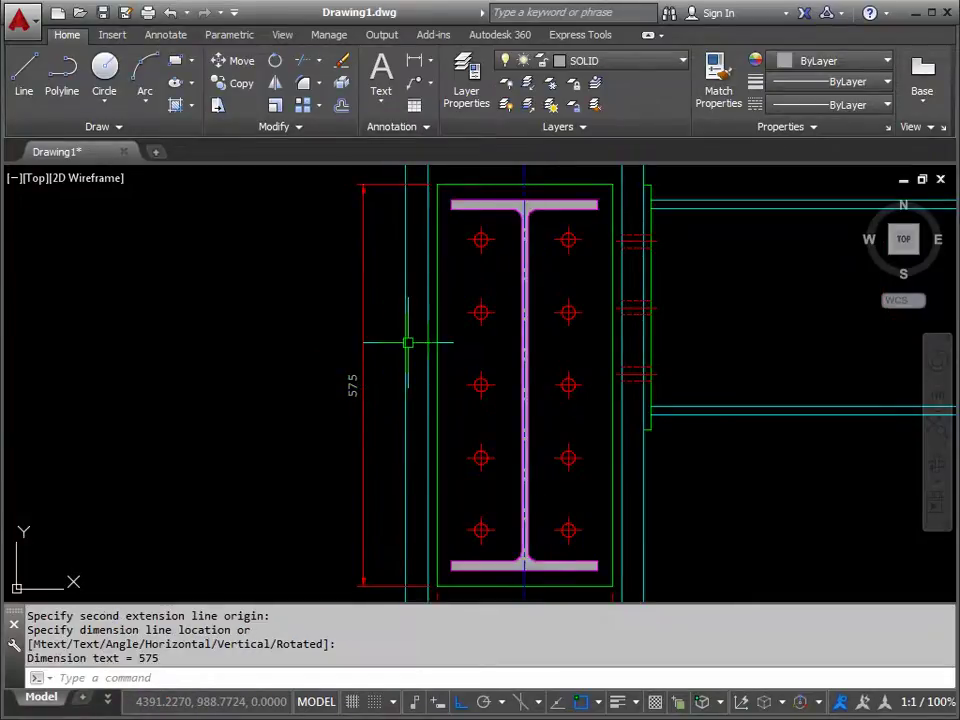
- Add a vertical linear dimension for the height of the thin green plate at the beam's end, placed on the beam side
scroll(423, 342, "down", 2)
scroll(583, 386, "up", 2)
middle_click_drag(583, 386, 424, 456)
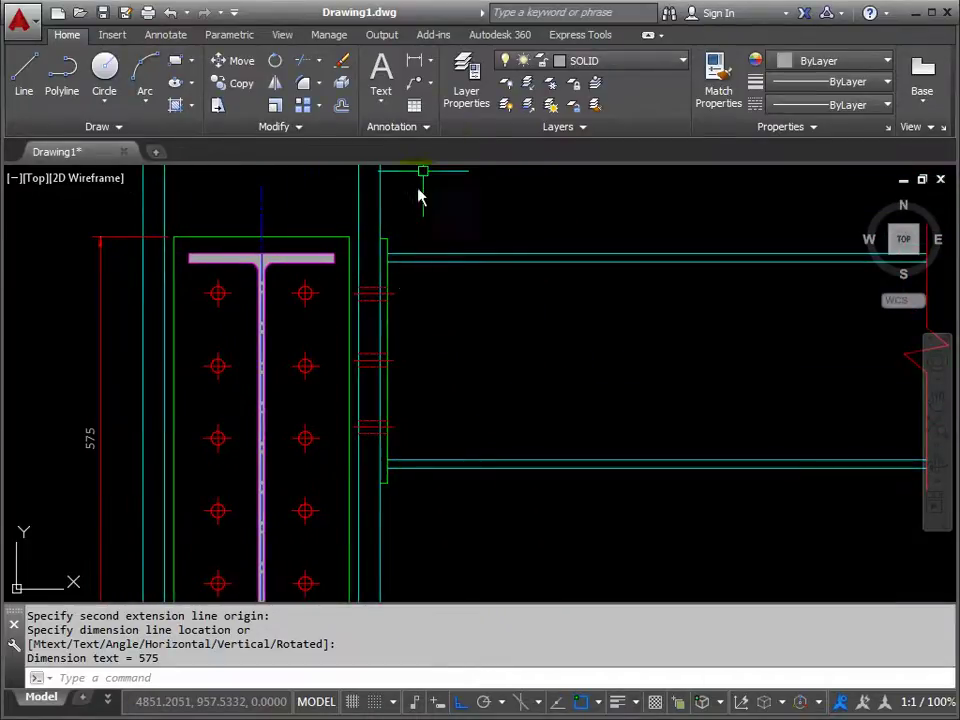
left_click(434, 66)
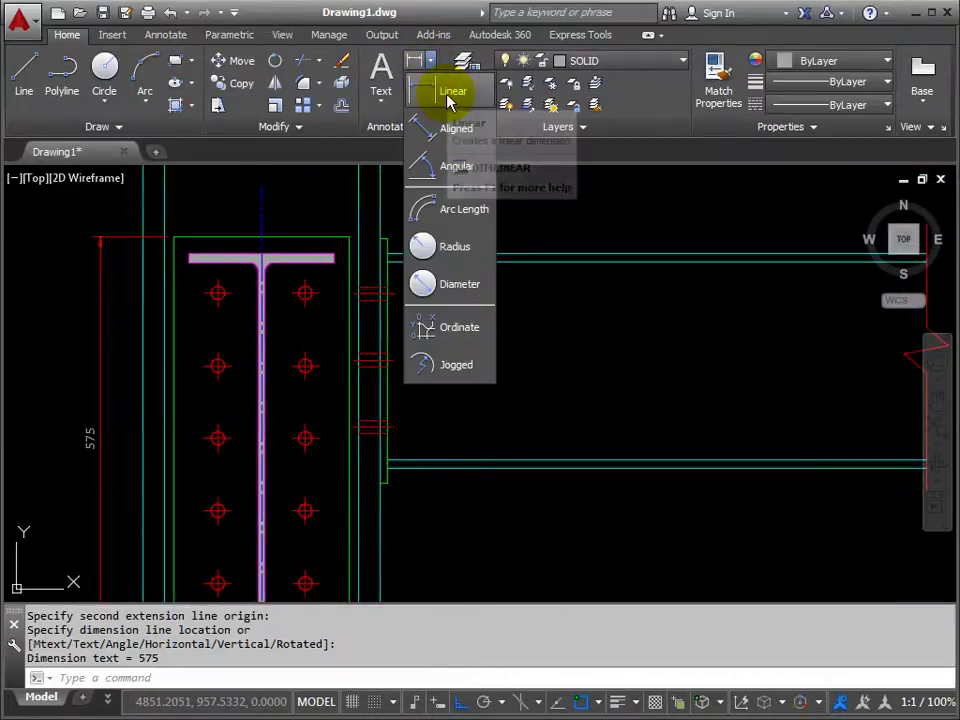
left_click(448, 93)
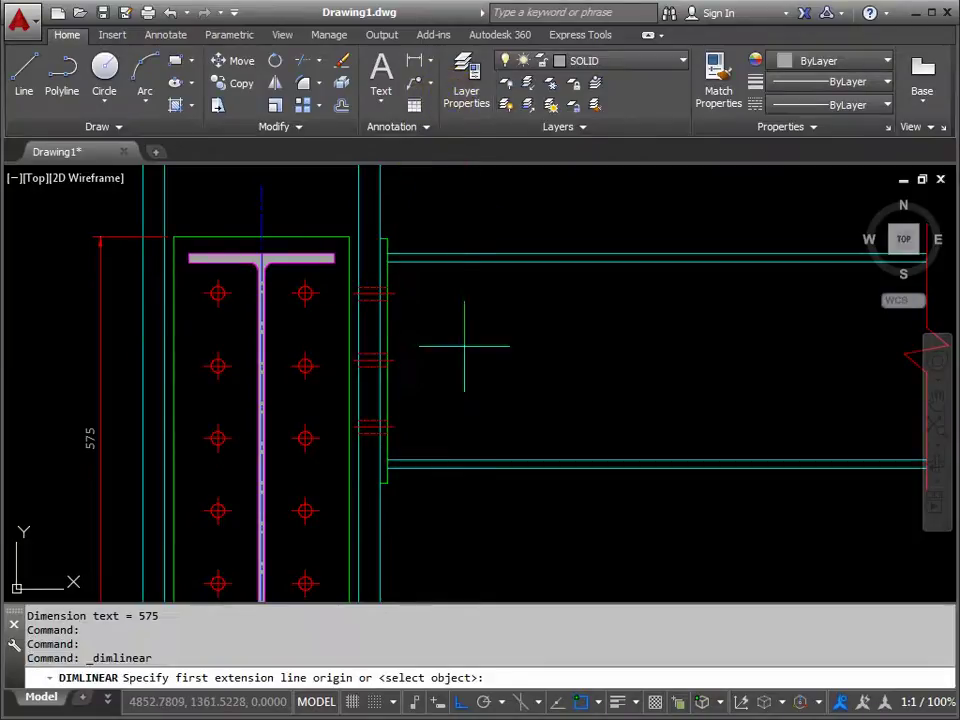
left_click(387, 484)
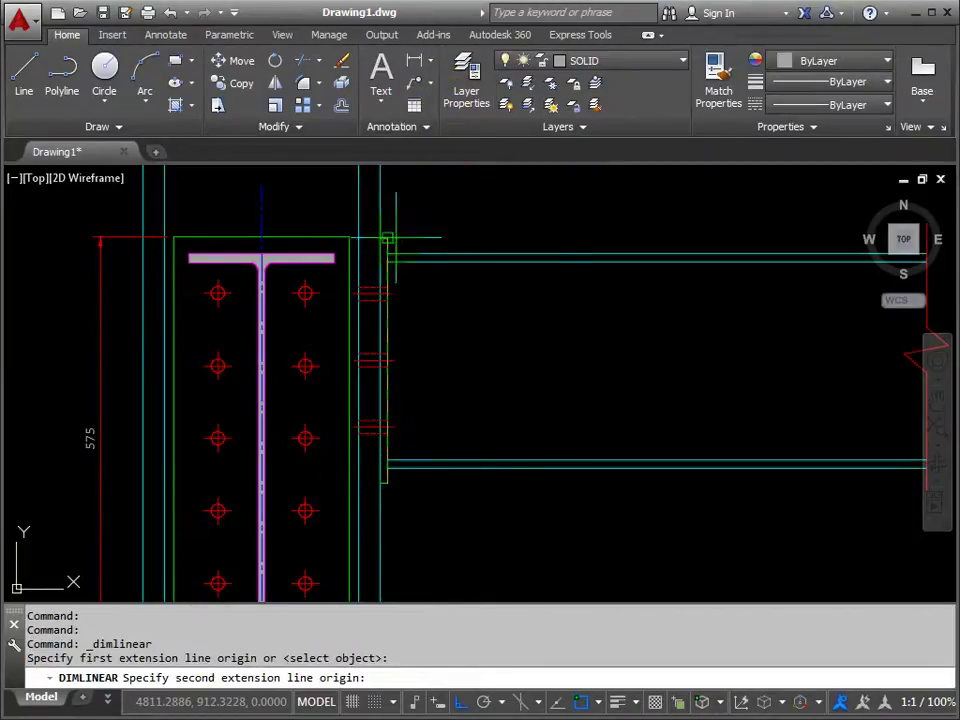
left_click(390, 240)
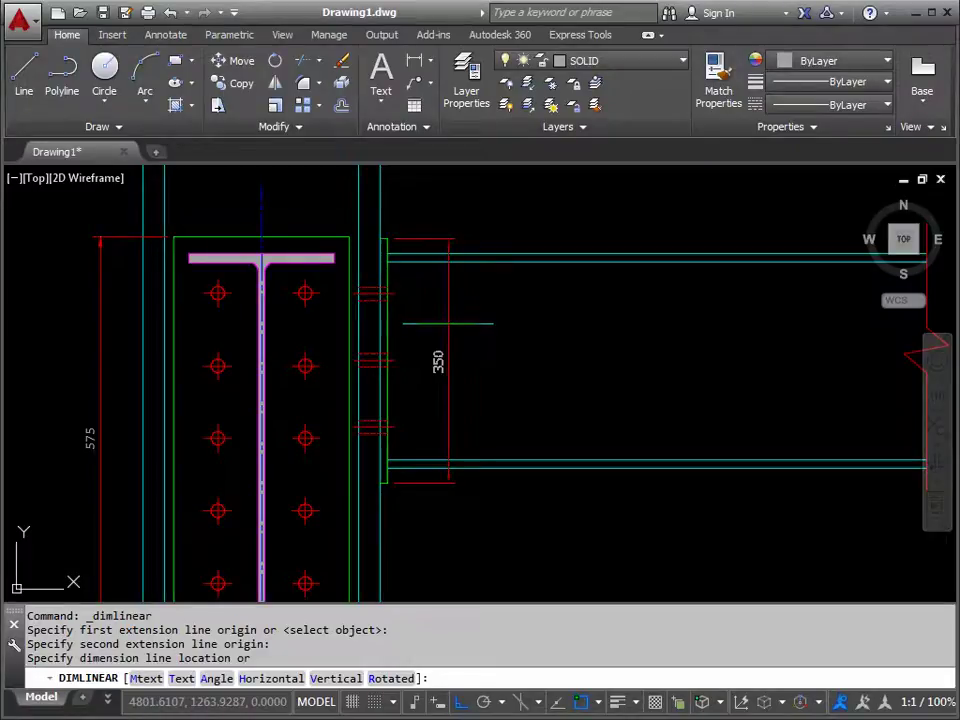
left_click(447, 324)
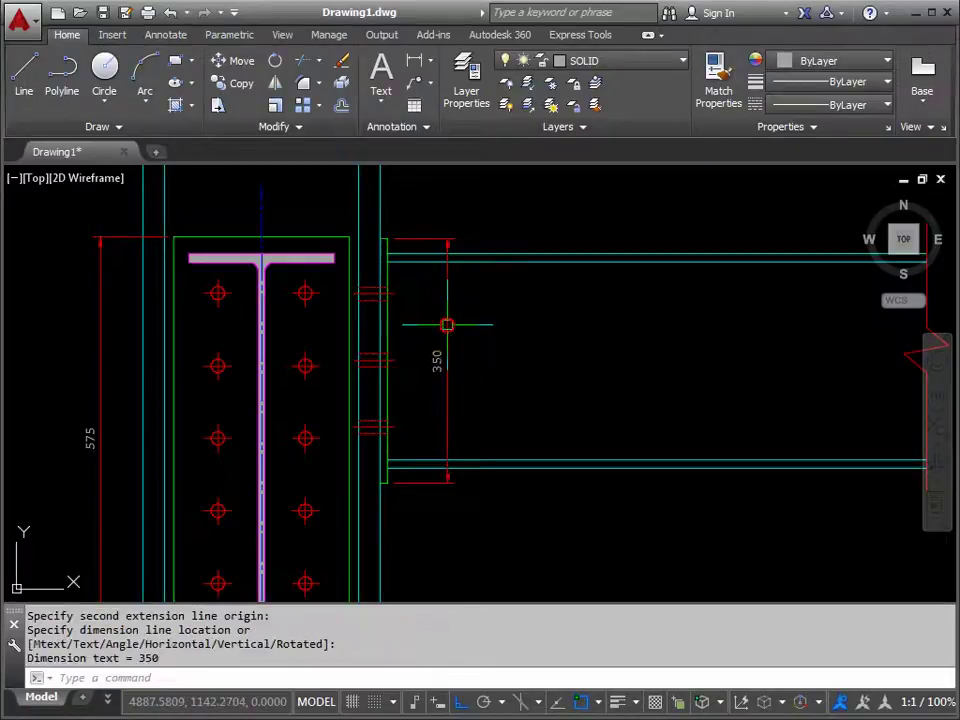
- Start a multileader at the top-edge midpoint of the thin green plate and, with ortho off, land it diagonally up over the beam
scroll(500, 295, "down", 2)
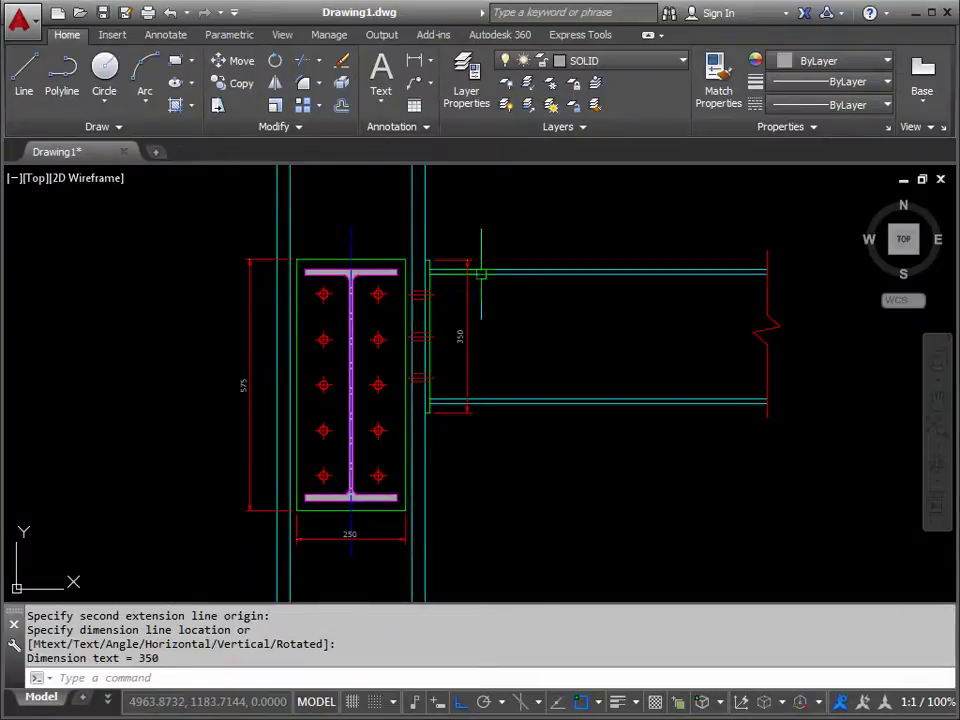
middle_click_drag(500, 240, 481, 306)
scroll(481, 306, "down", 2)
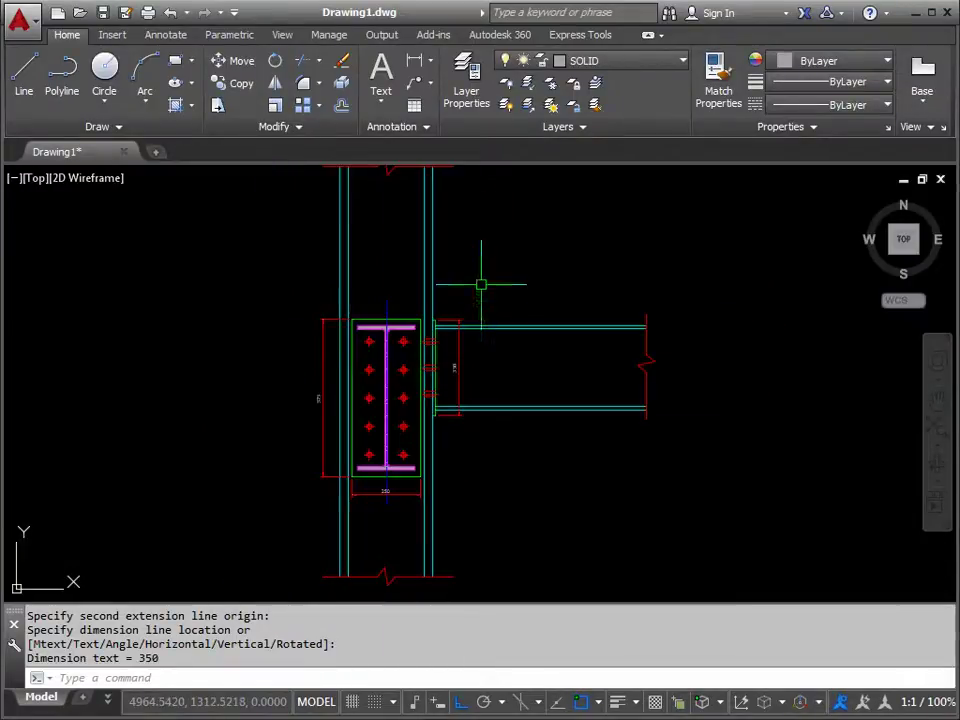
scroll(446, 276, "up", 2)
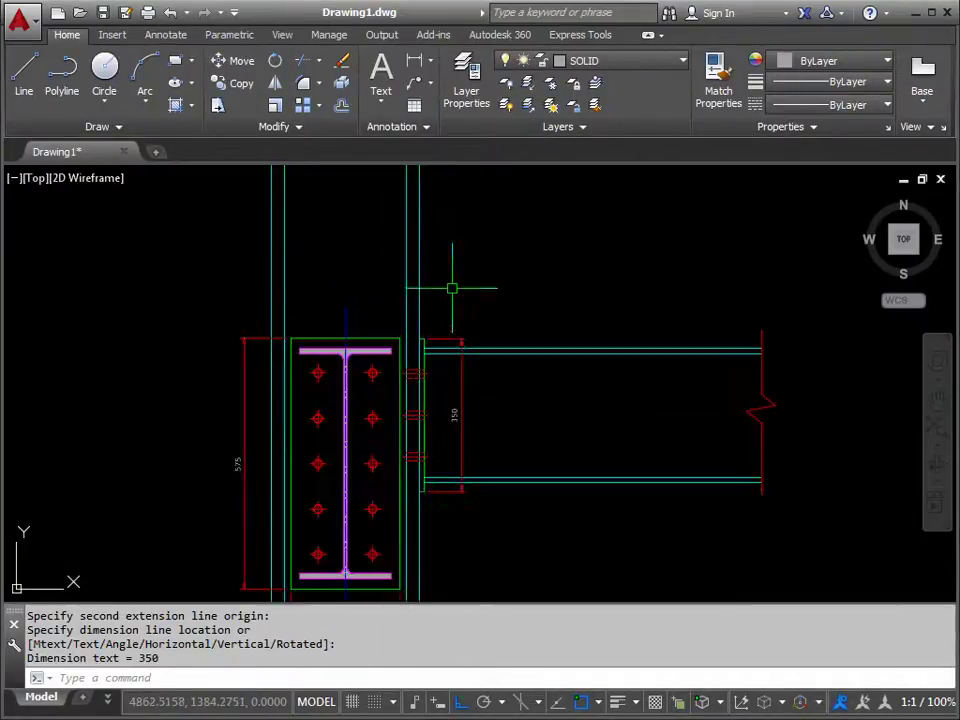
left_click(432, 88)
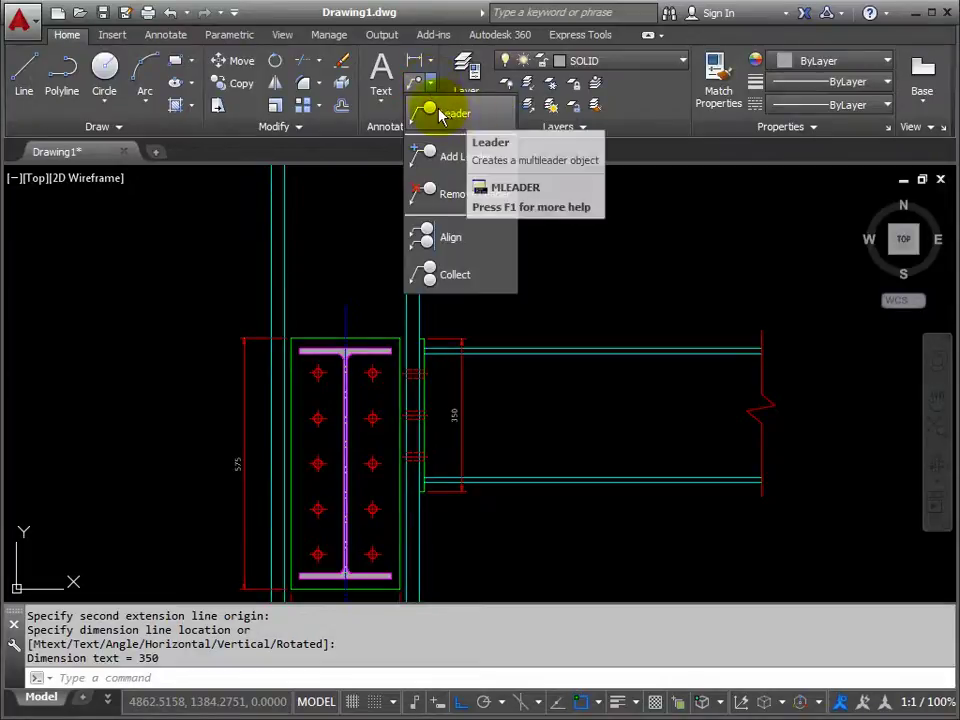
left_click(447, 115)
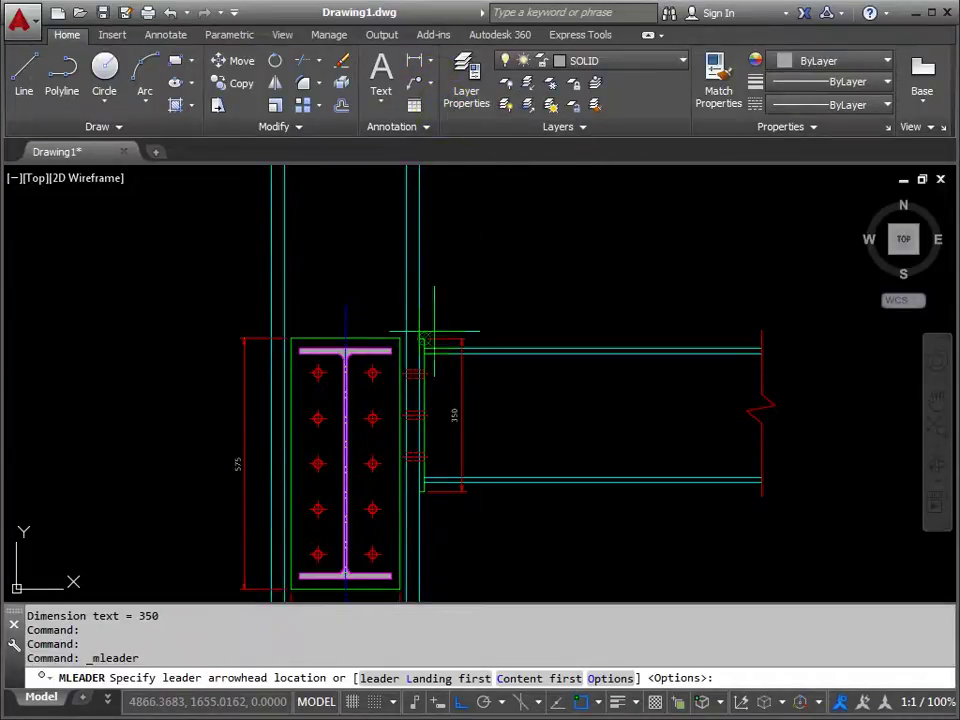
scroll(431, 336, "up", 4)
scroll(408, 345, "up", 2)
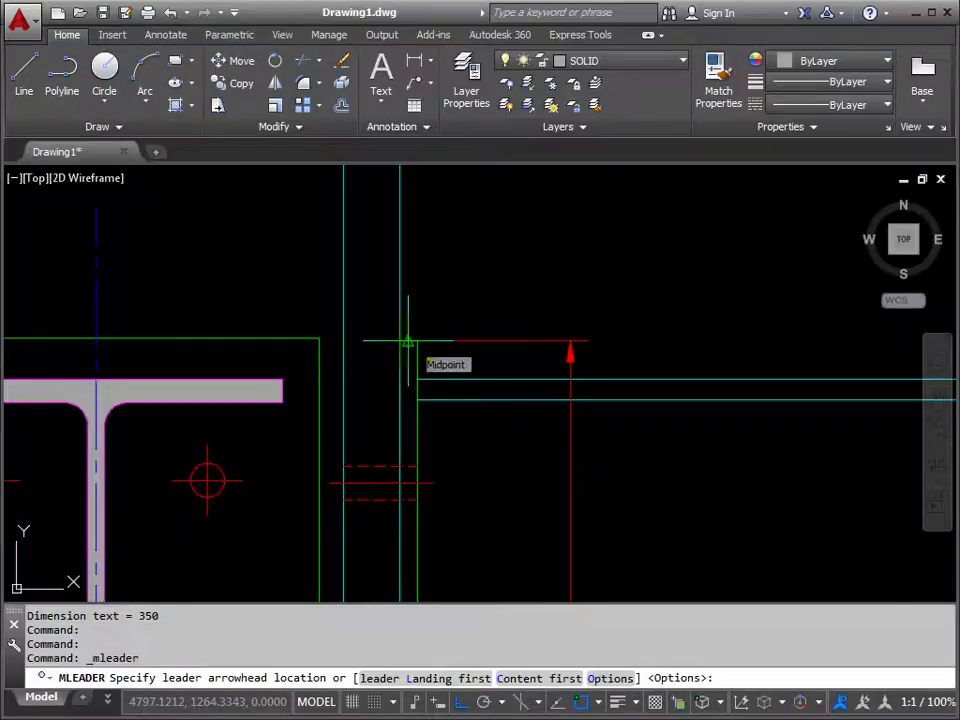
left_click(408, 342)
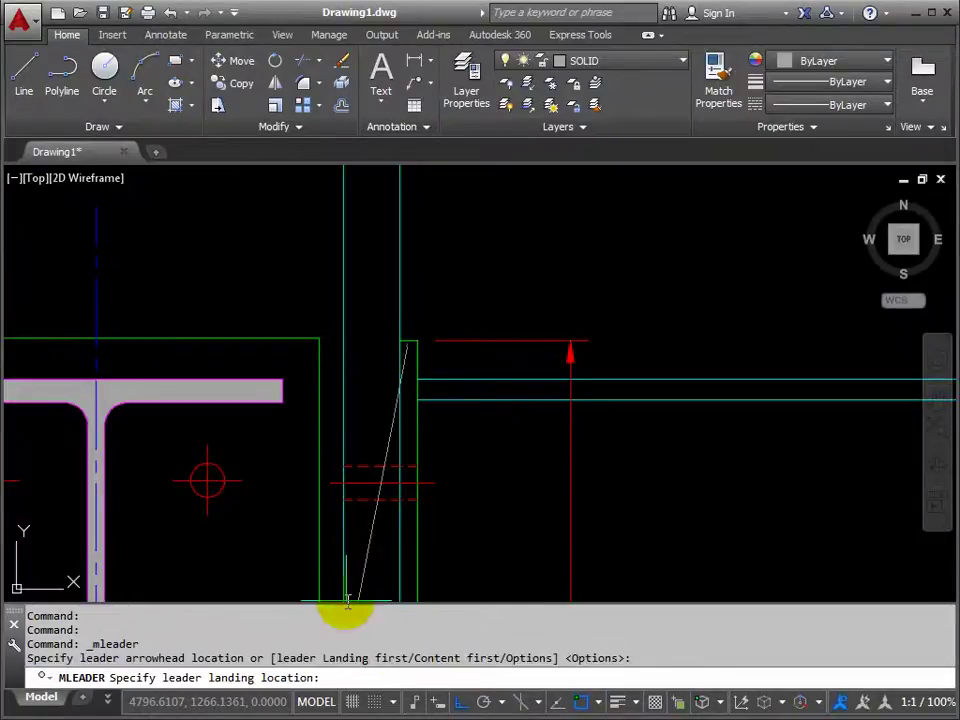
left_click(459, 701)
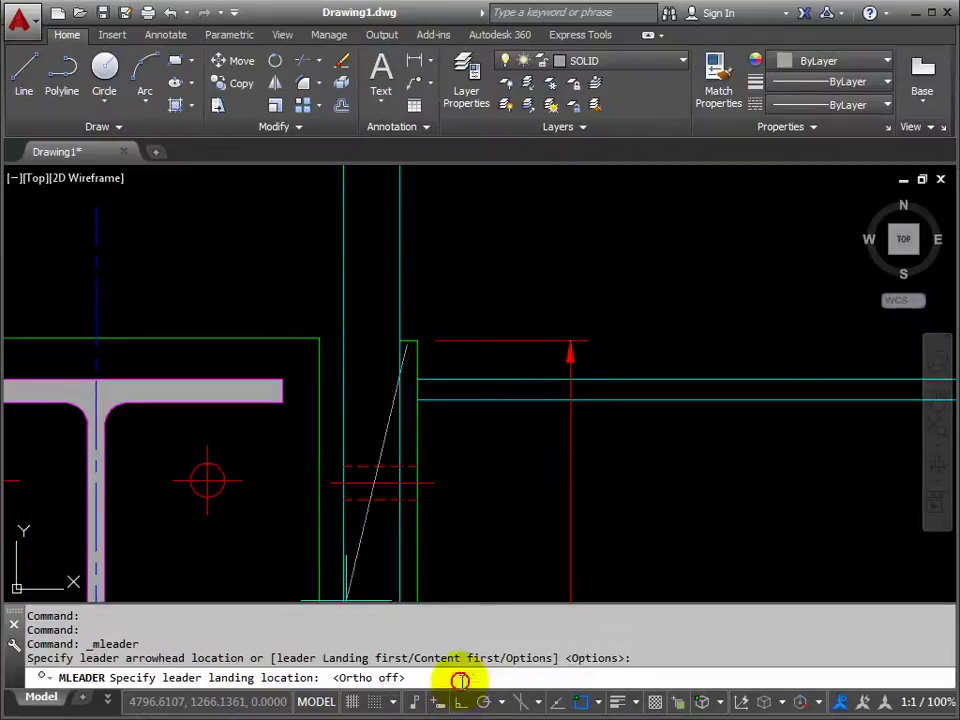
left_click(482, 255)
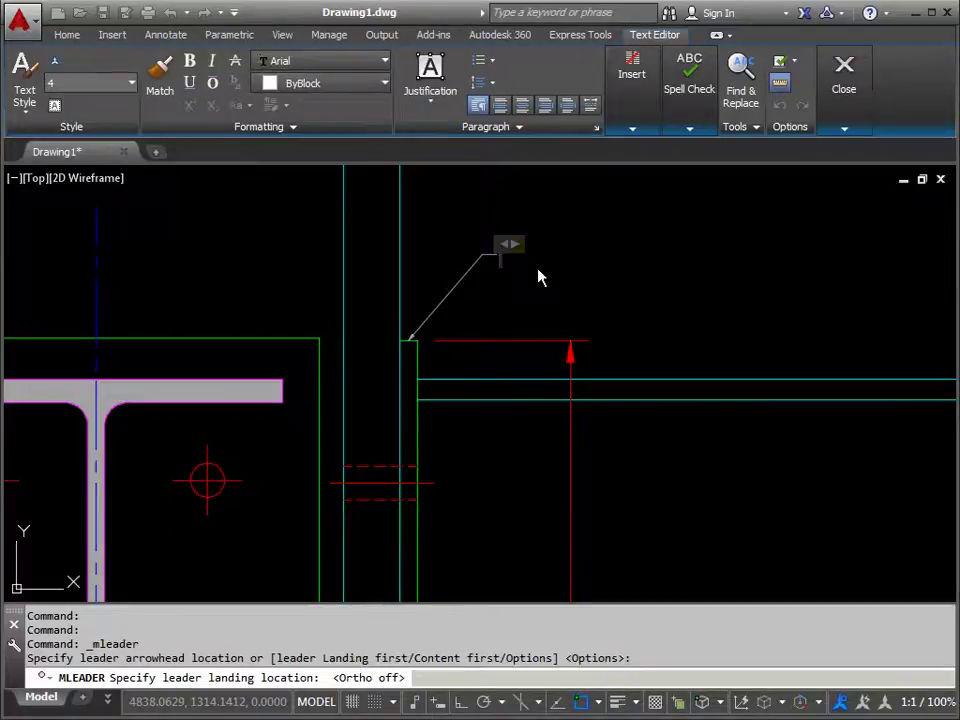
- Enter "10mm THICK PLATE" as the multileader's text and finish the text editing
type("10mm")
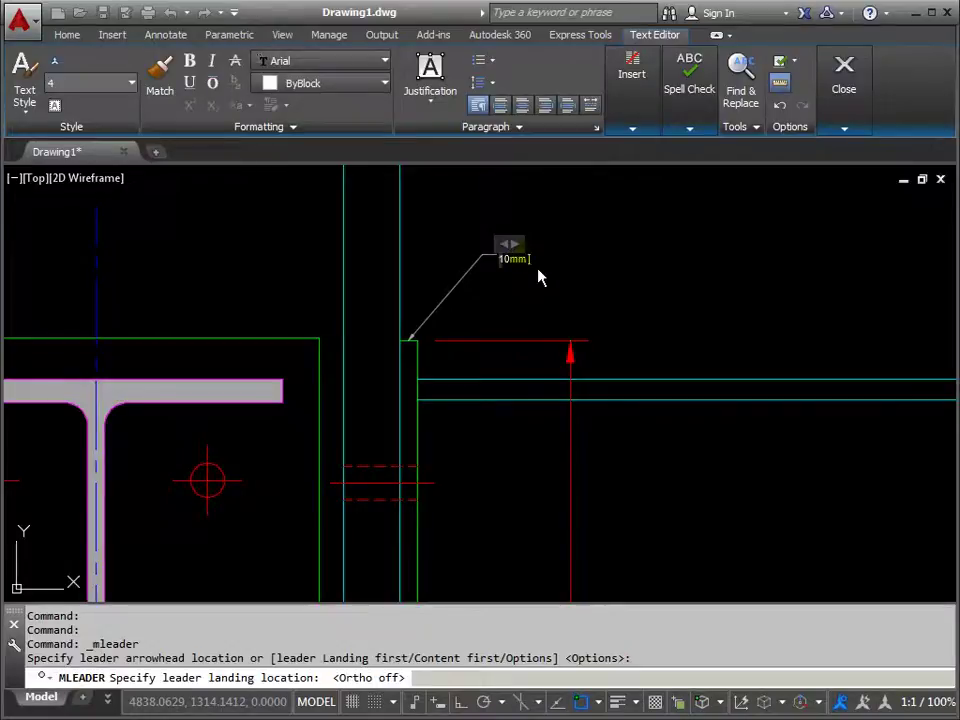
type(" THICK PLATE")
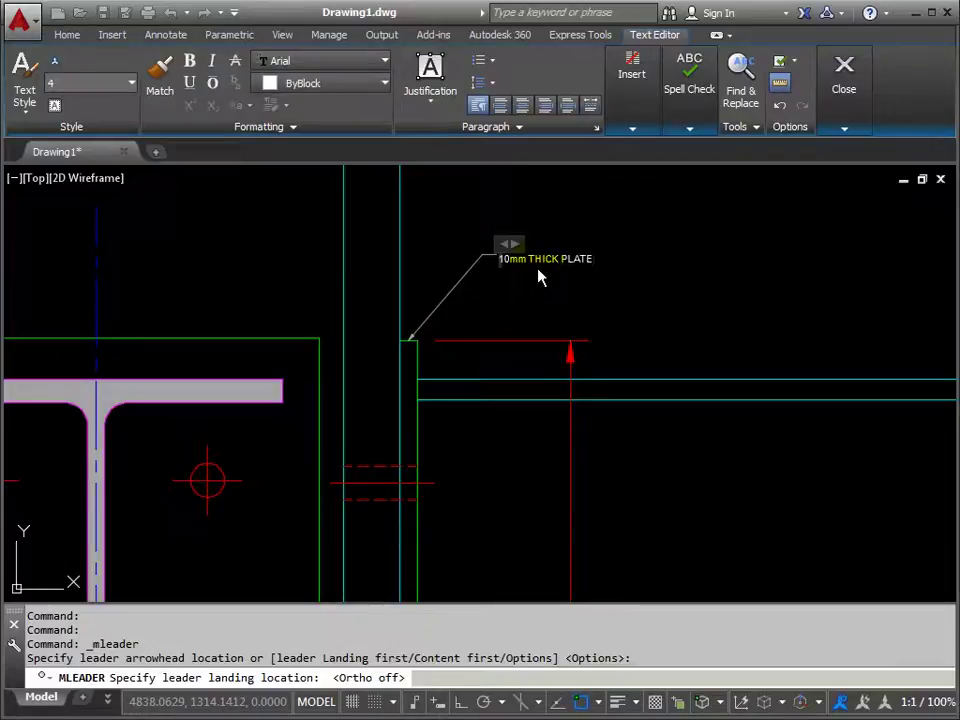
key("Return")
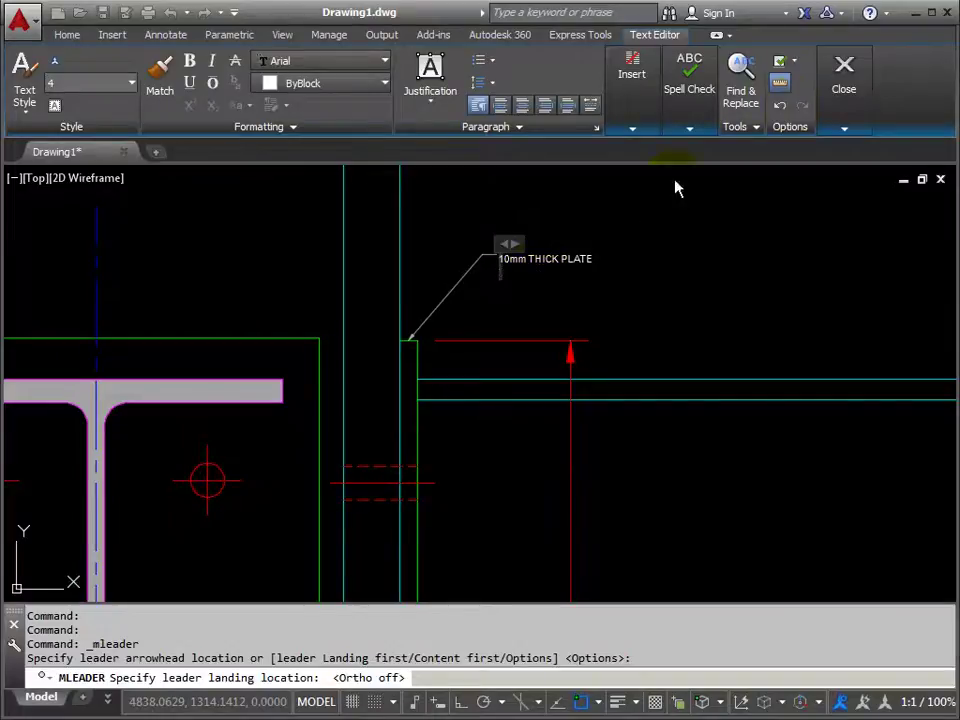
left_click(843, 86)
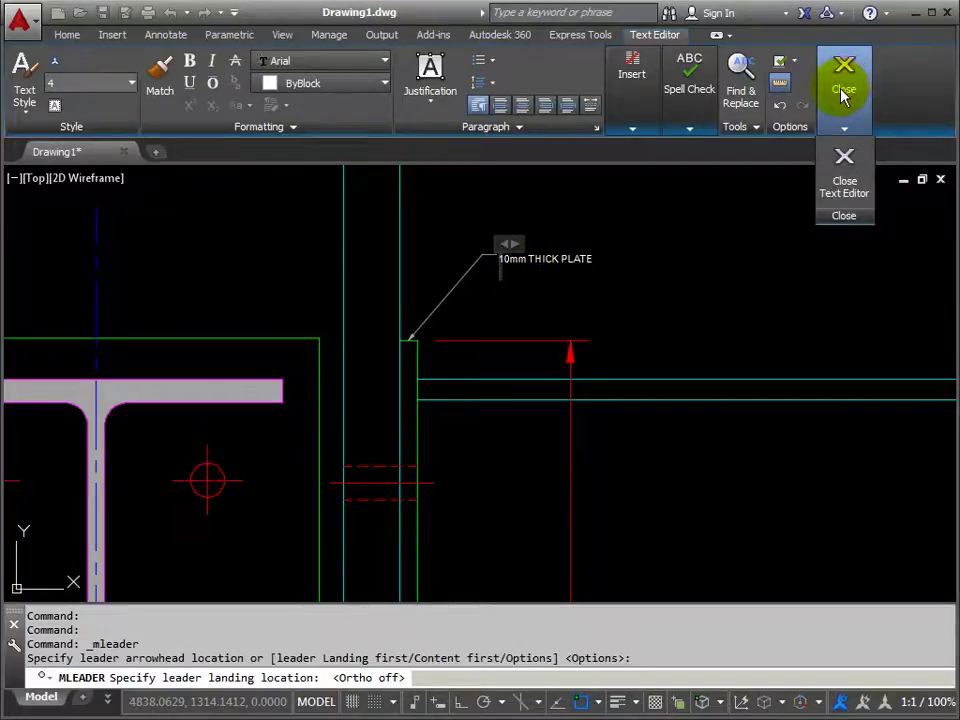
left_click(844, 165)
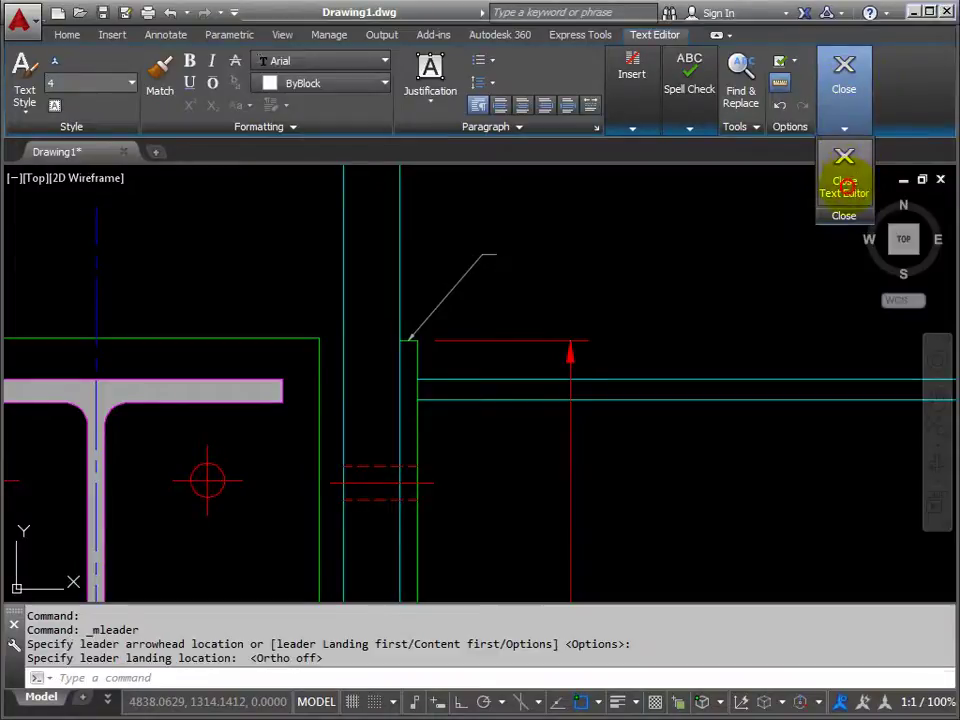
- Draw a DIM leader from the thin green plate's upper beam-side corner, diagonally up over the beam, ending in a horizontal segment with ortho on
scroll(513, 314, "up", 2)
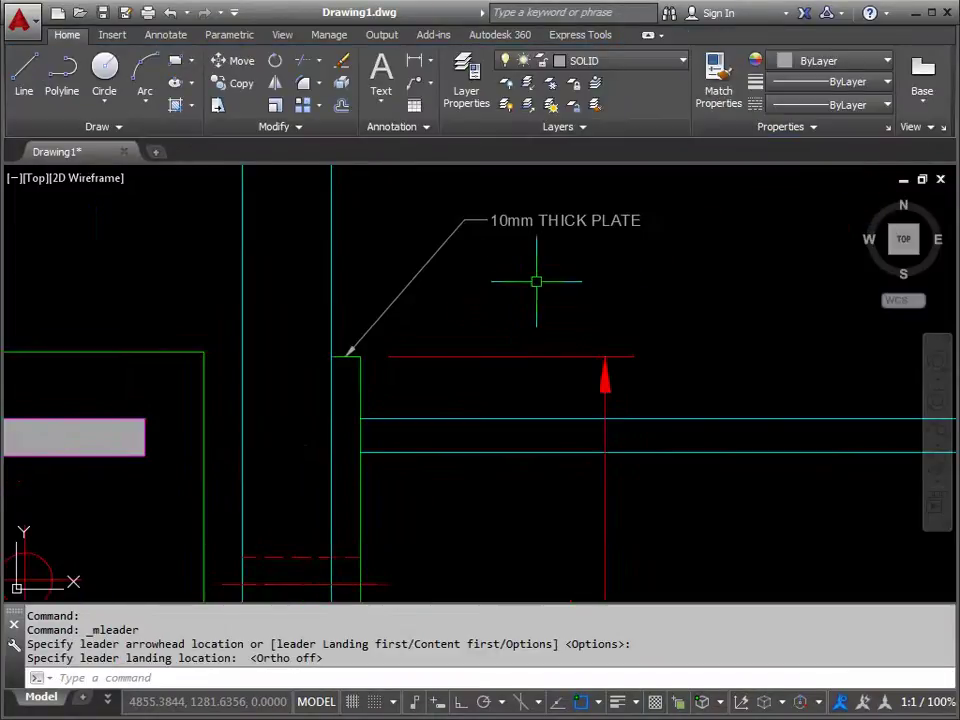
middle_click_drag(536, 282, 504, 314)
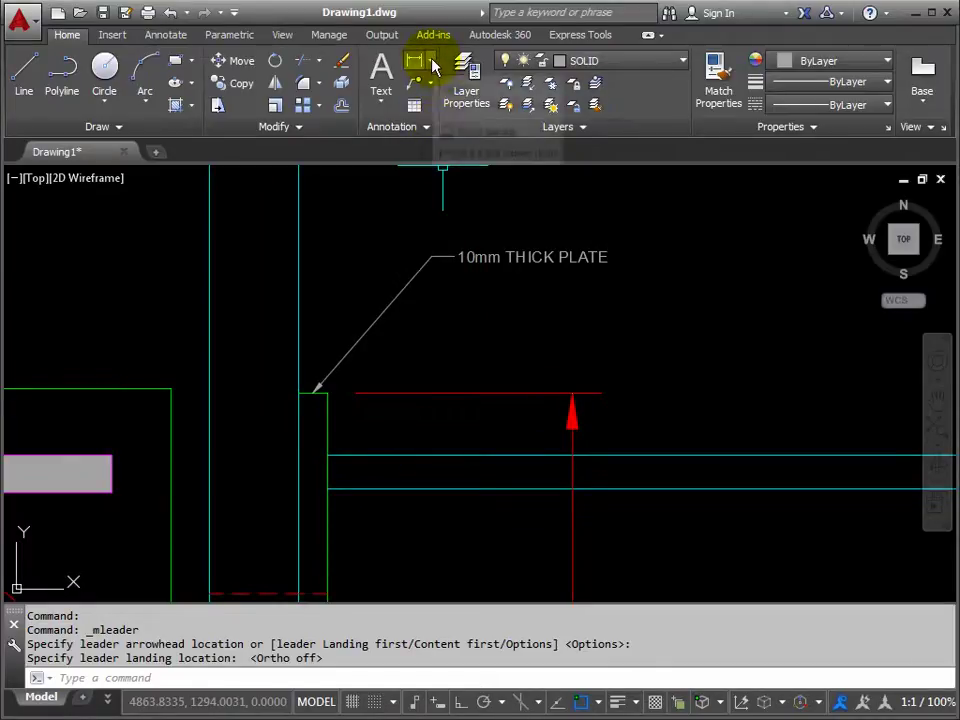
left_click(432, 63)
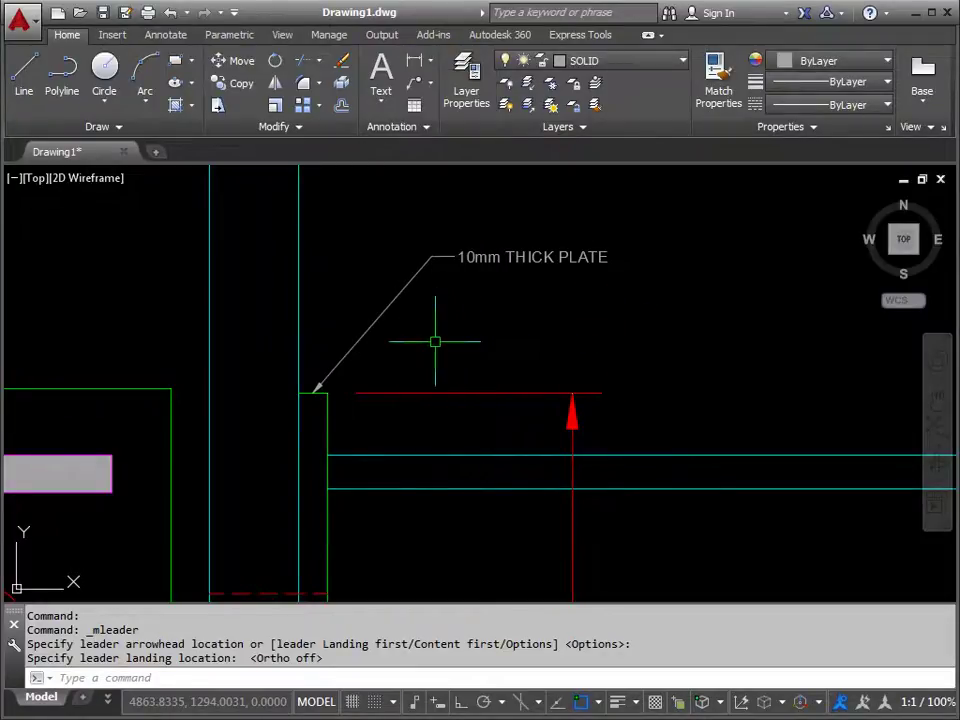
middle_click_drag(435, 339, 377, 330)
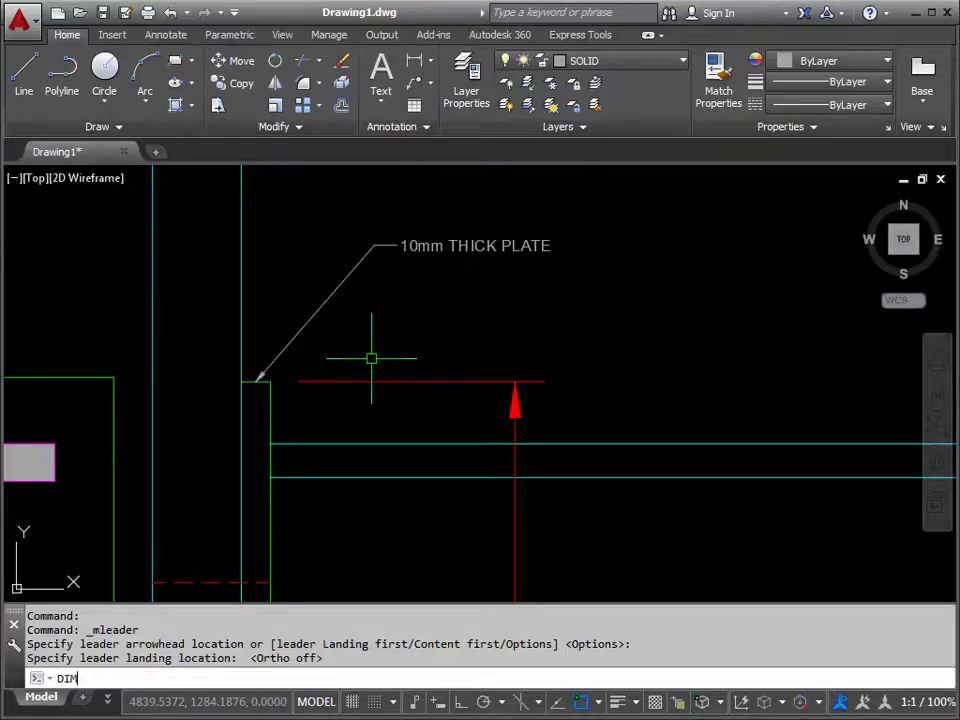
key("Return")
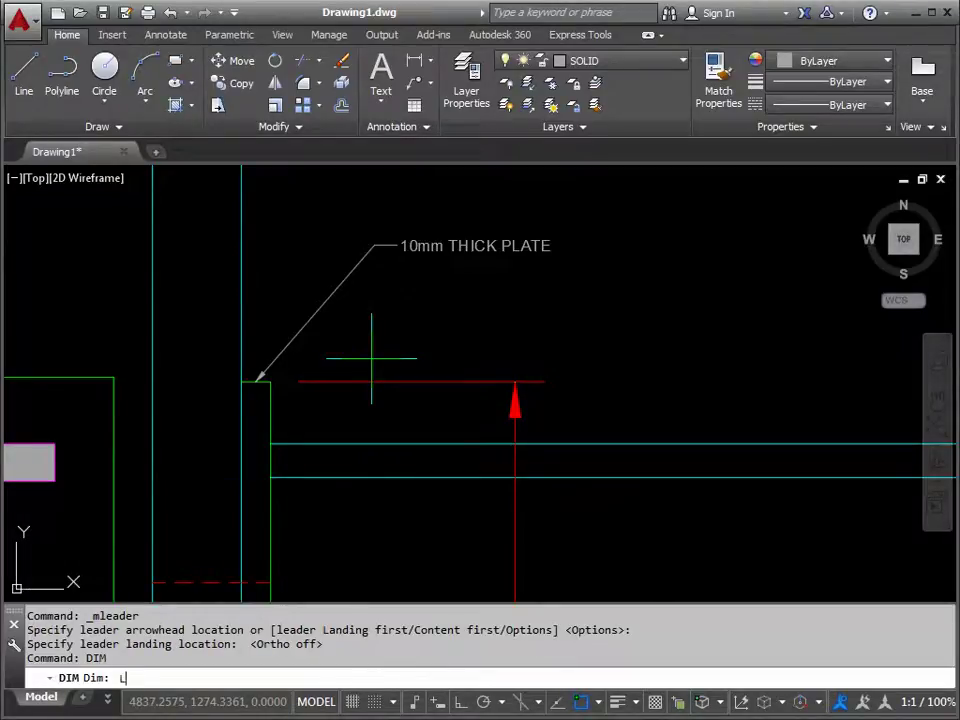
key("Return")
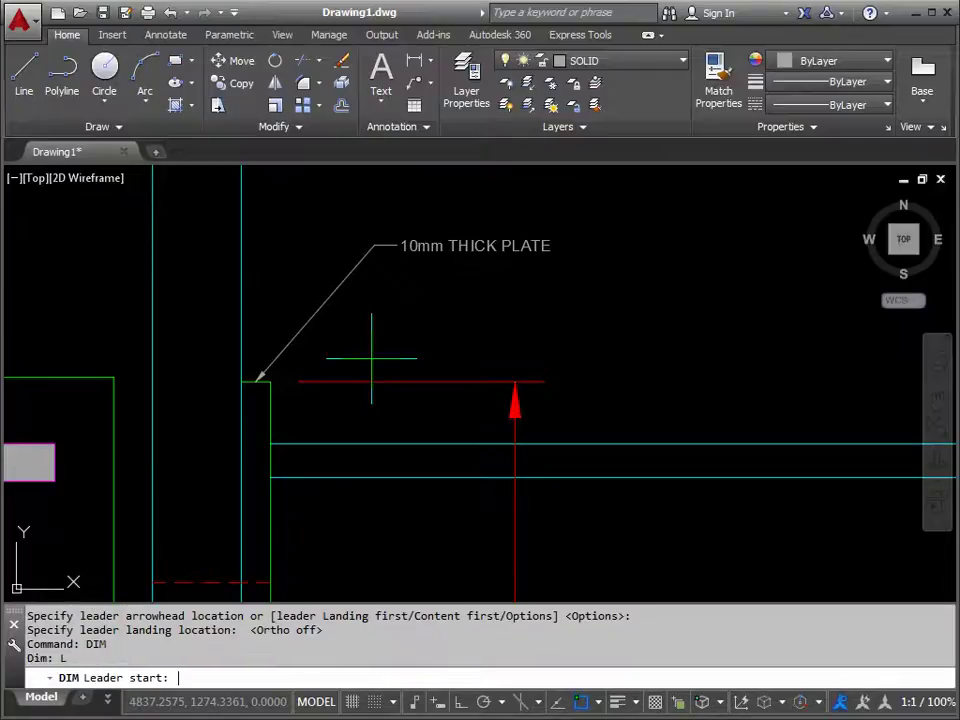
left_click(269, 381)
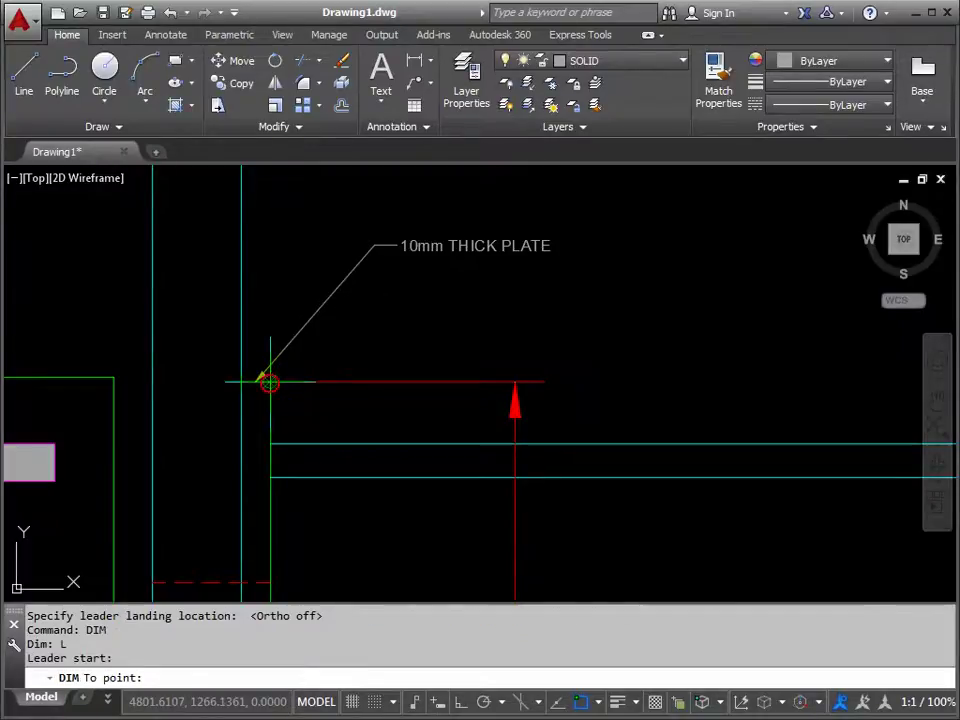
left_click(388, 288)
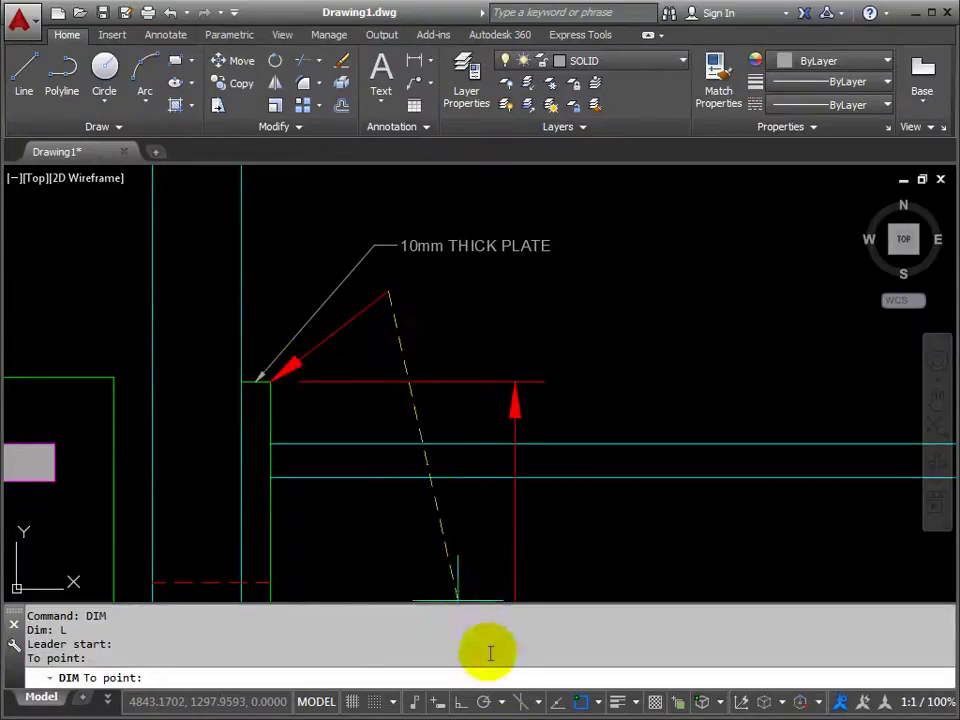
left_click(443, 705)
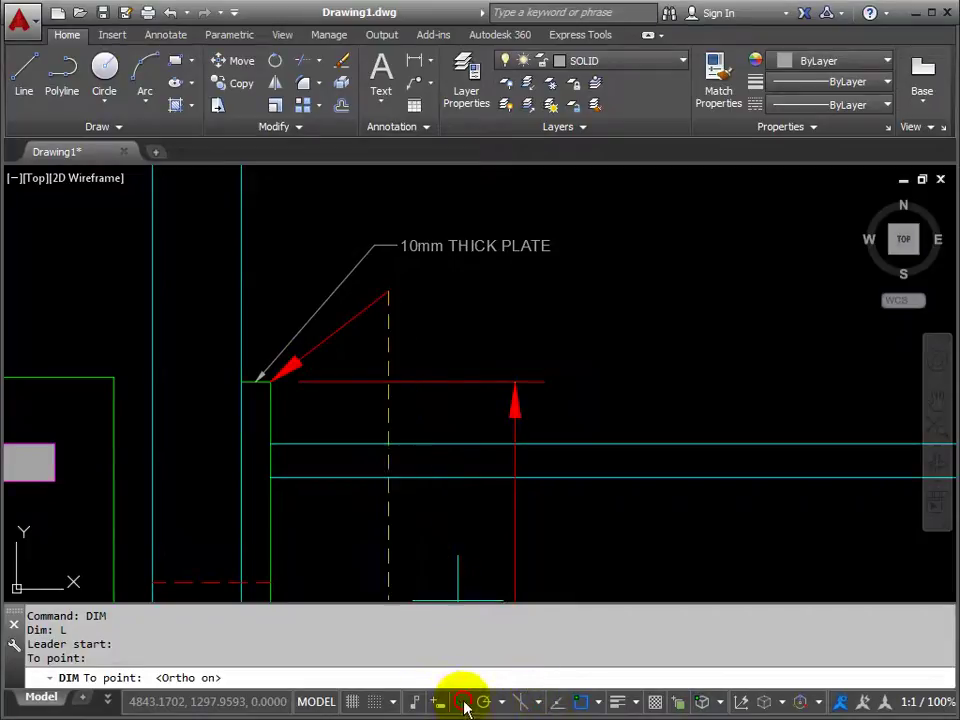
left_click(433, 296)
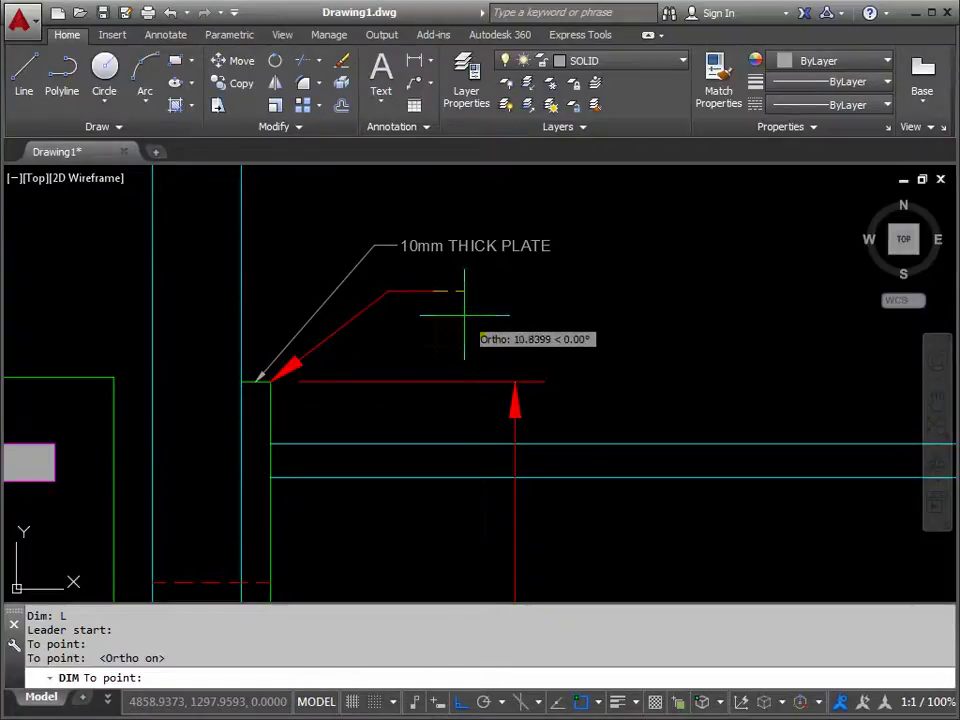
- Enter "10mm THICK PLATE 250mm WIDE" as the leader's dimension text and leave the DIM command
key("Return")
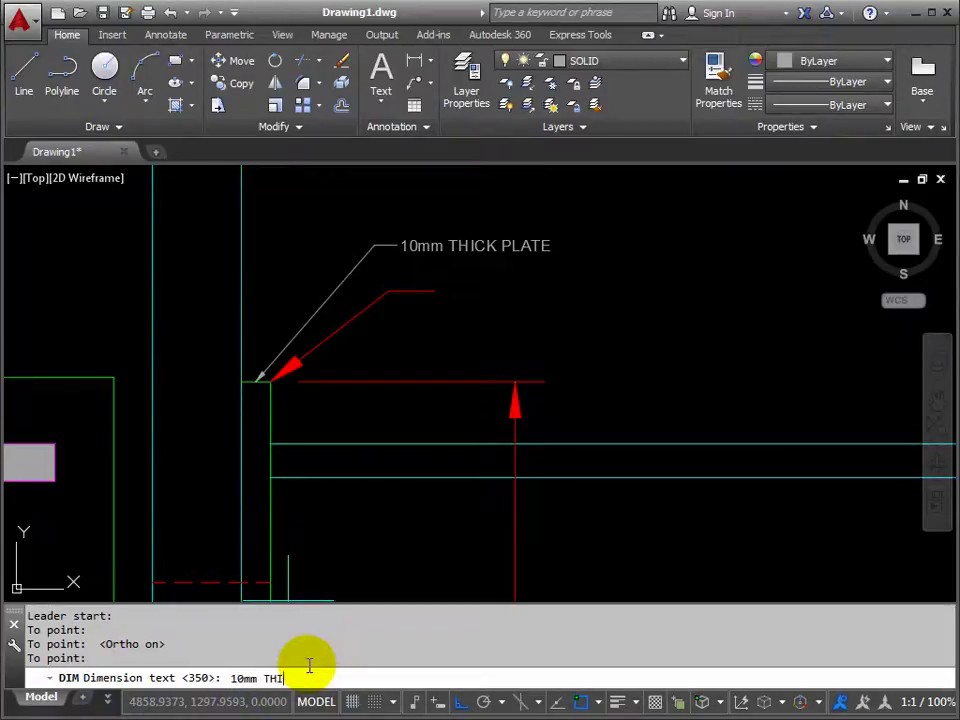
type("TE 250mm WIDE")
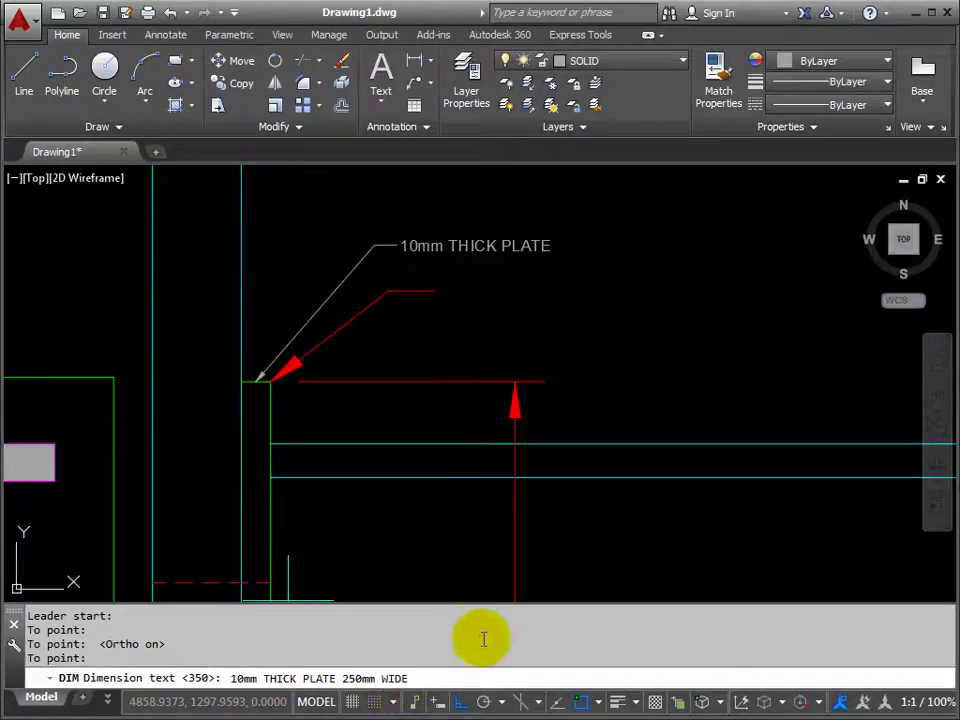
key("Return")
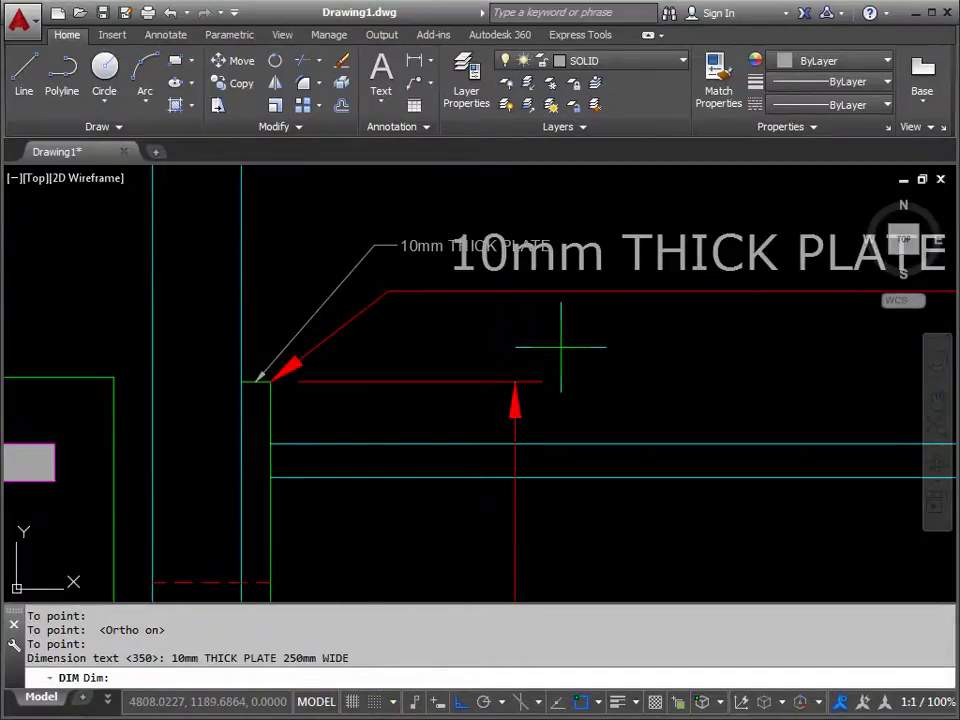
scroll(561, 349, "down", 1)
scroll(600, 375, "down", 1)
scroll(489, 403, "up", 1)
scroll(401, 508, "up", 1)
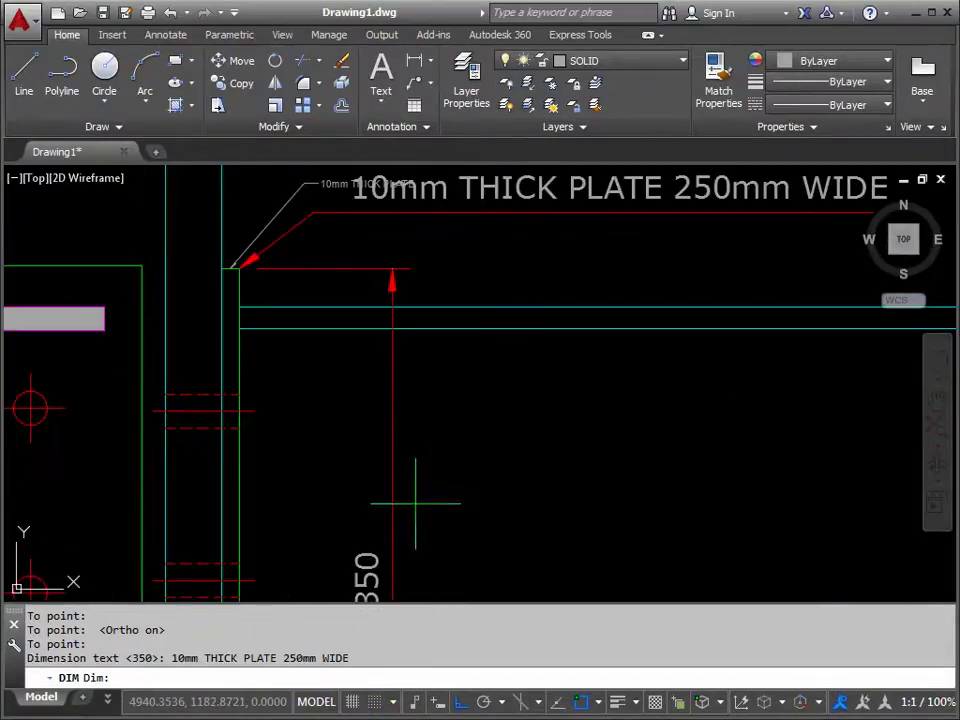
scroll(399, 540, "down", 1)
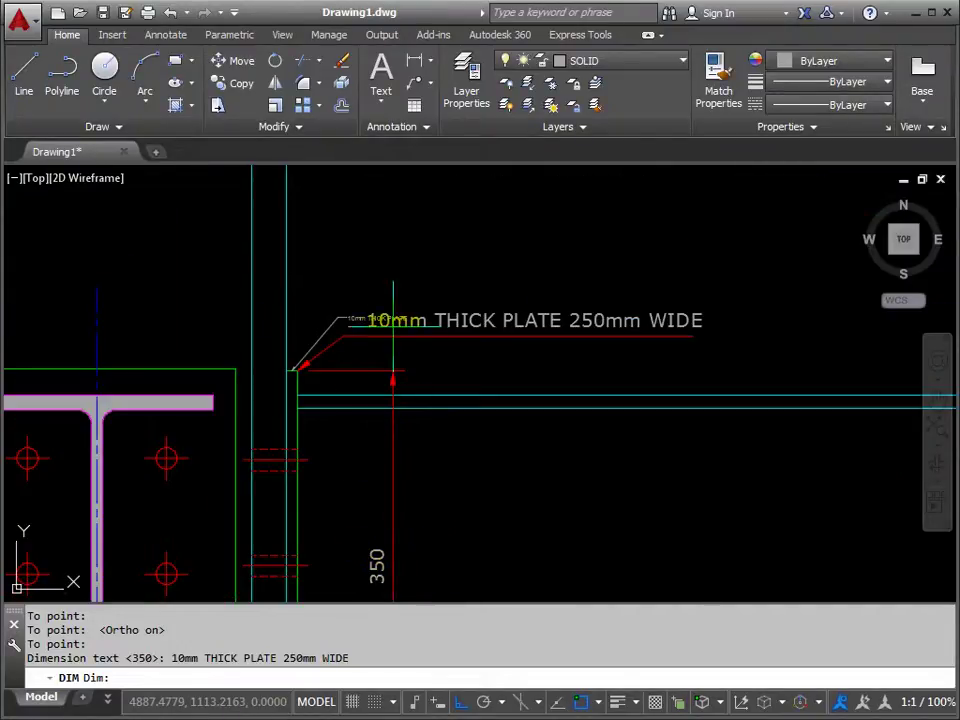
scroll(392, 320, "up", 3)
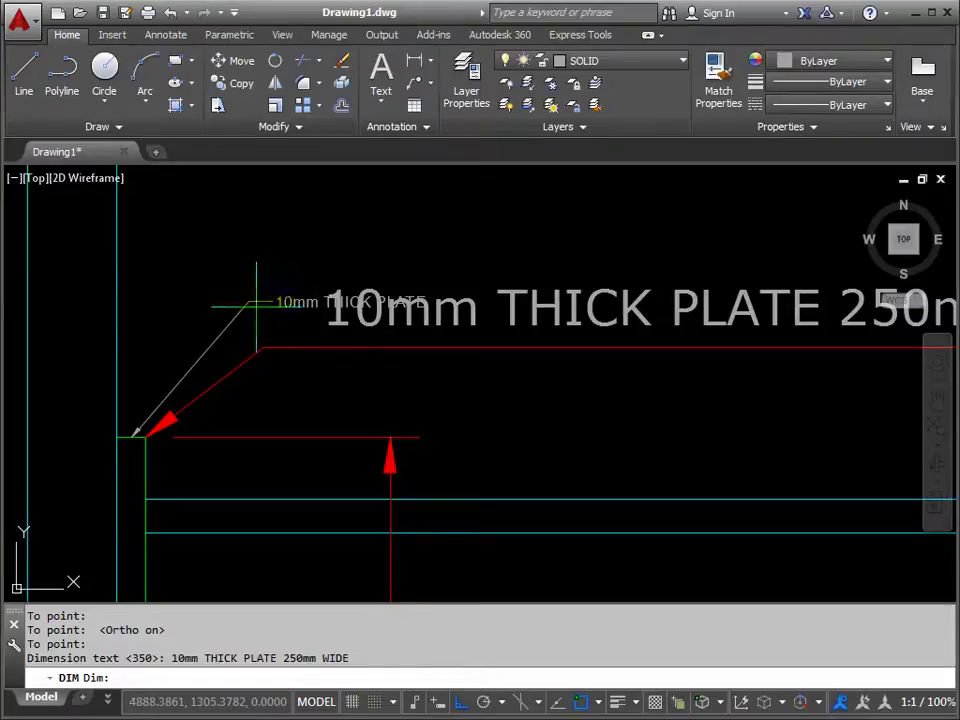
key("Escape")
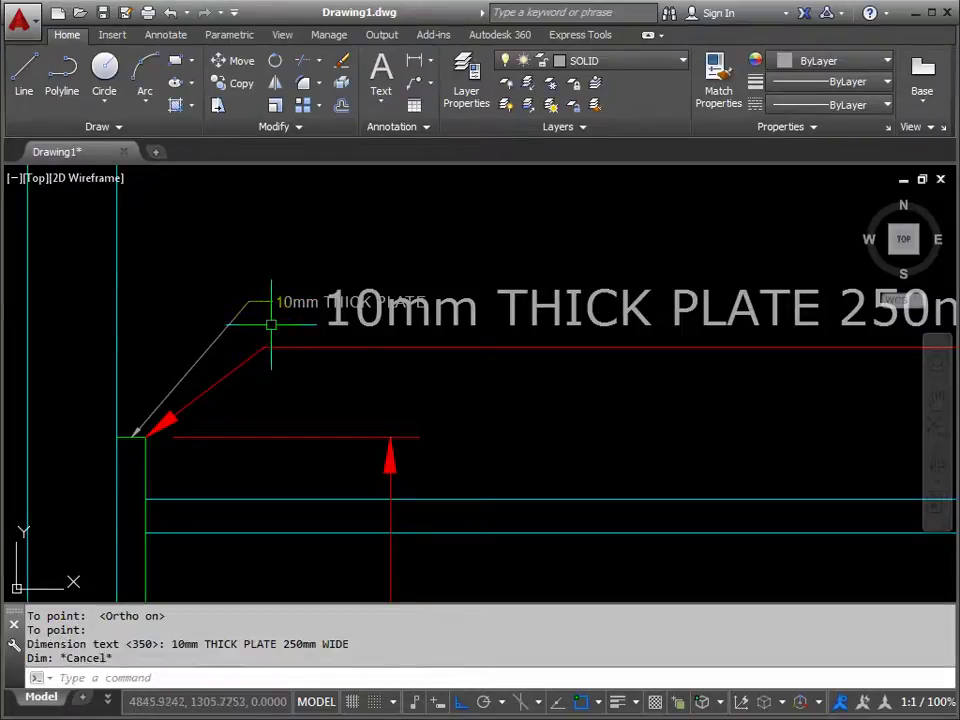
- Delete the earlier "10mm THICK PLATE" multileader at the thin green plate
left_click(237, 313)
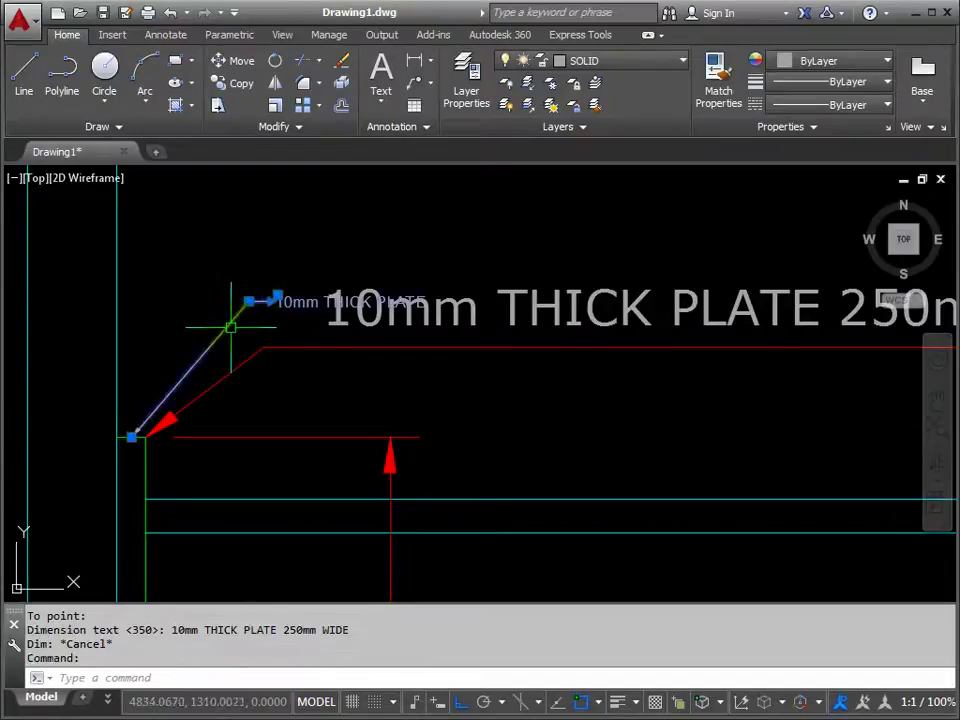
key("Delete")
scroll(230, 336, "down", 6)
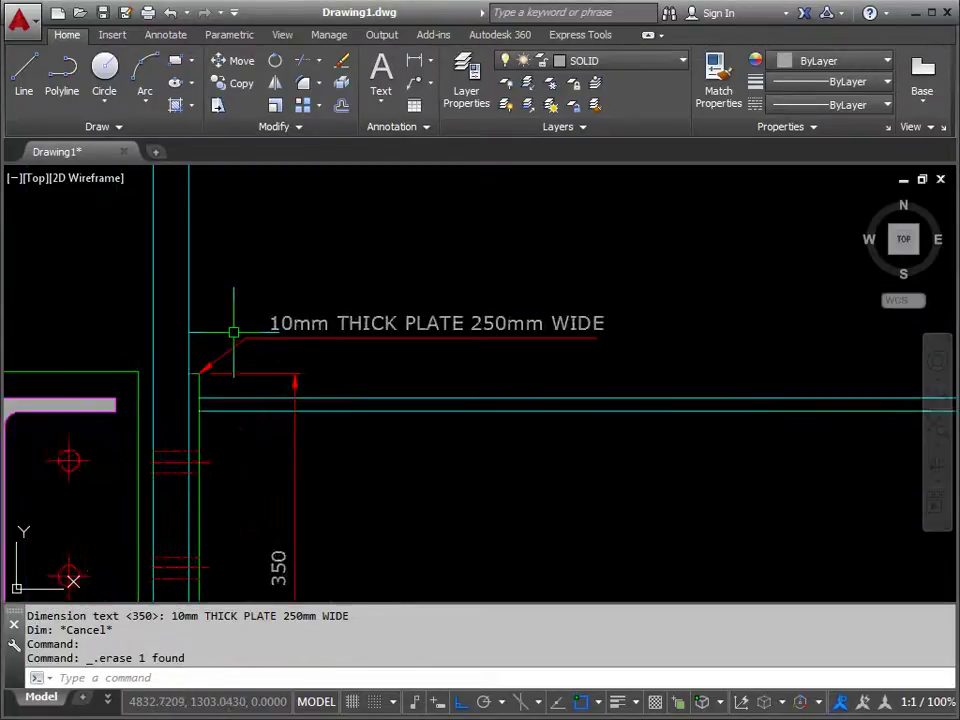
- Add a radius dimension to the second bolt hole from the top in the end plate's left column, placed diagonally above the hole
scroll(462, 322, "down", 3)
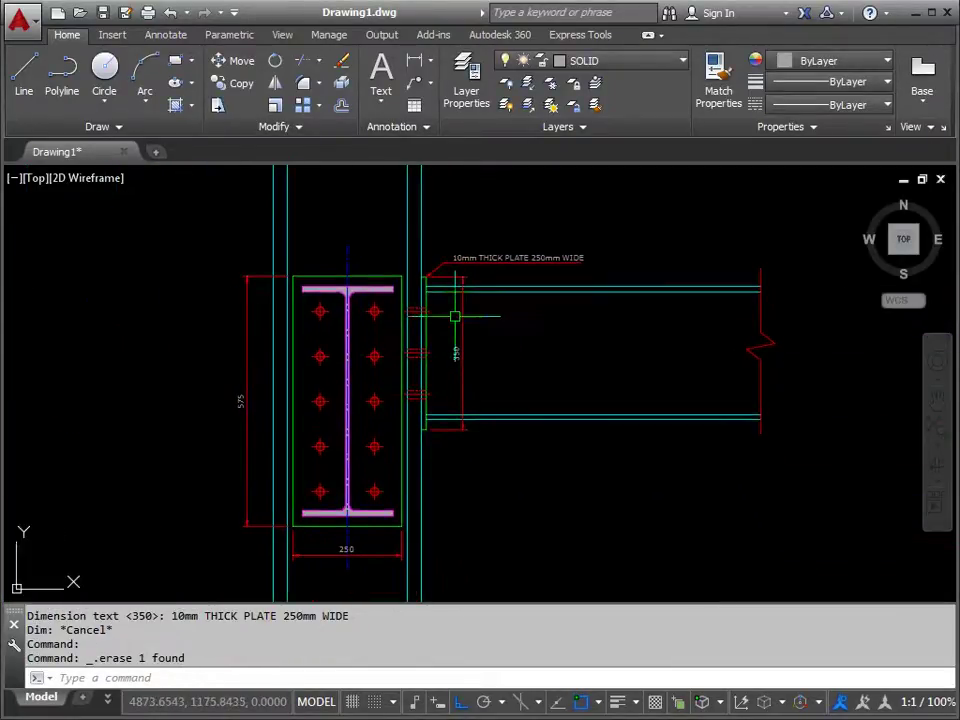
middle_click_drag(453, 316, 451, 299)
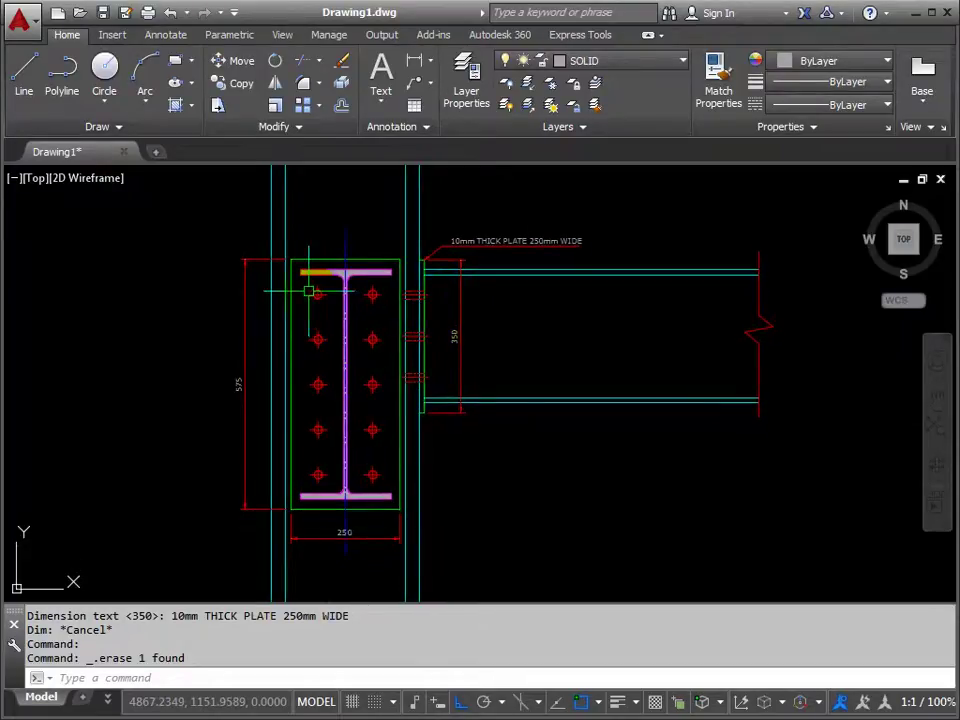
scroll(316, 295, "up", 6)
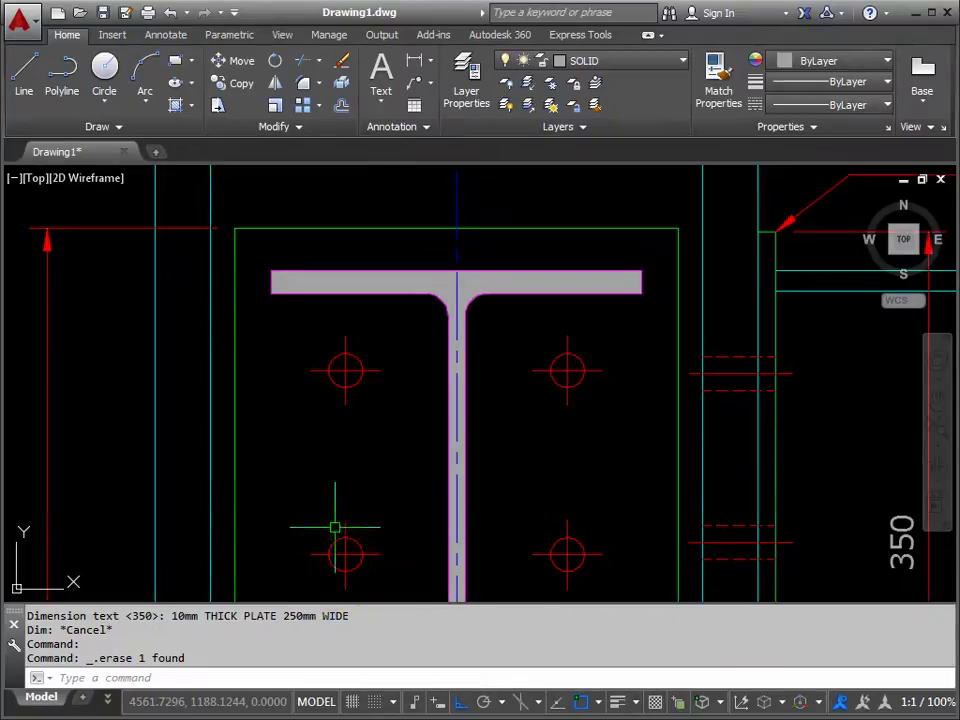
mouse_move(351, 524)
middle_mouse_down()
mouse_move(377, 486)
mouse_move(433, 498)
middle_mouse_up()
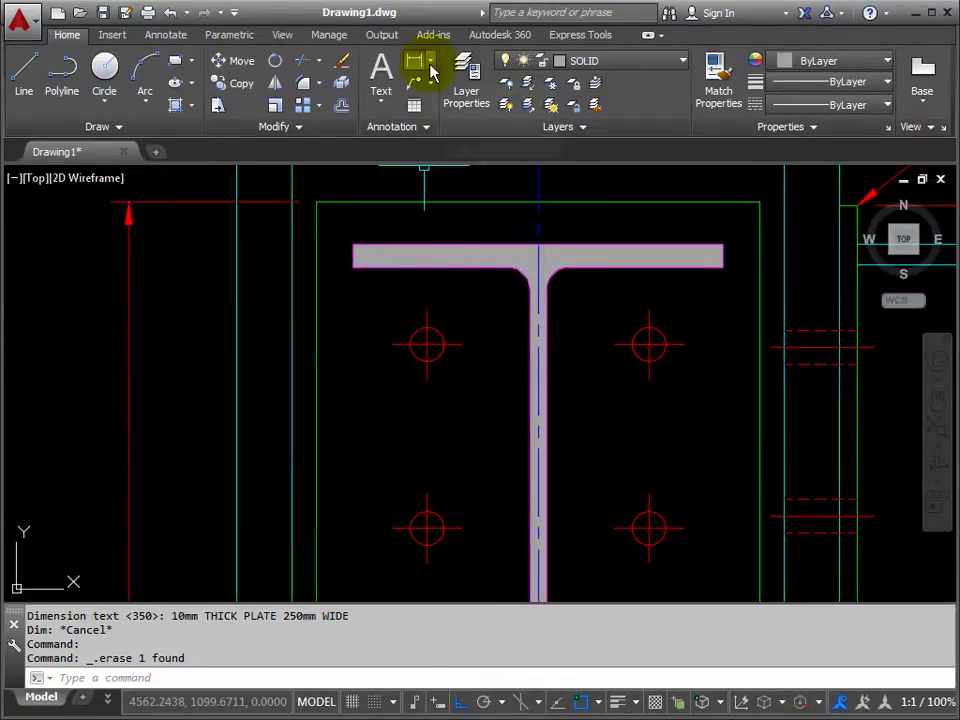
left_click(431, 62)
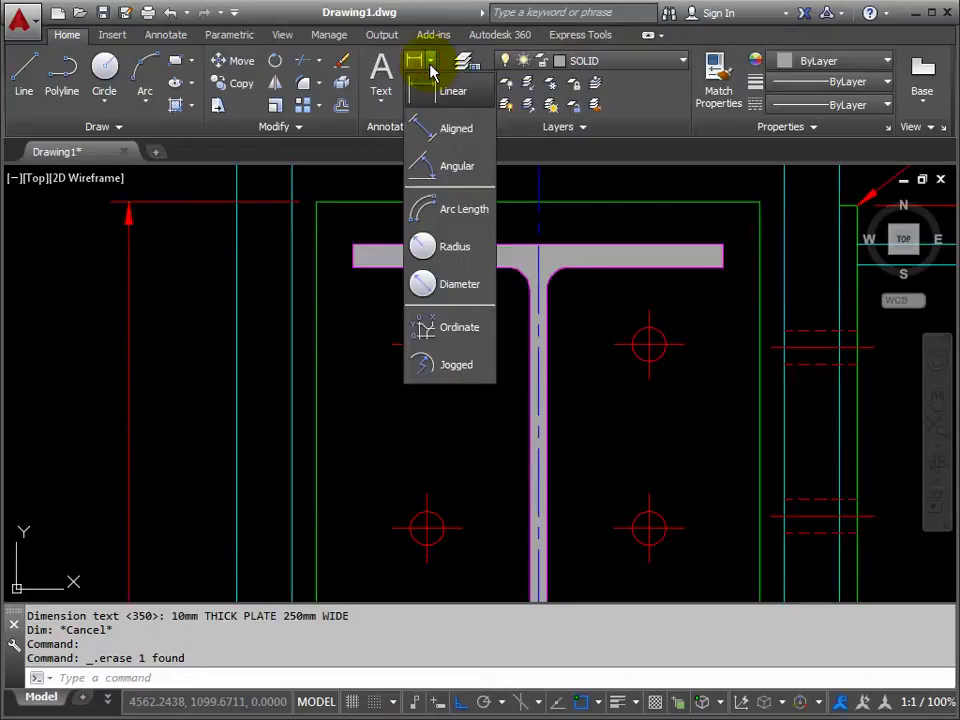
left_click(445, 252)
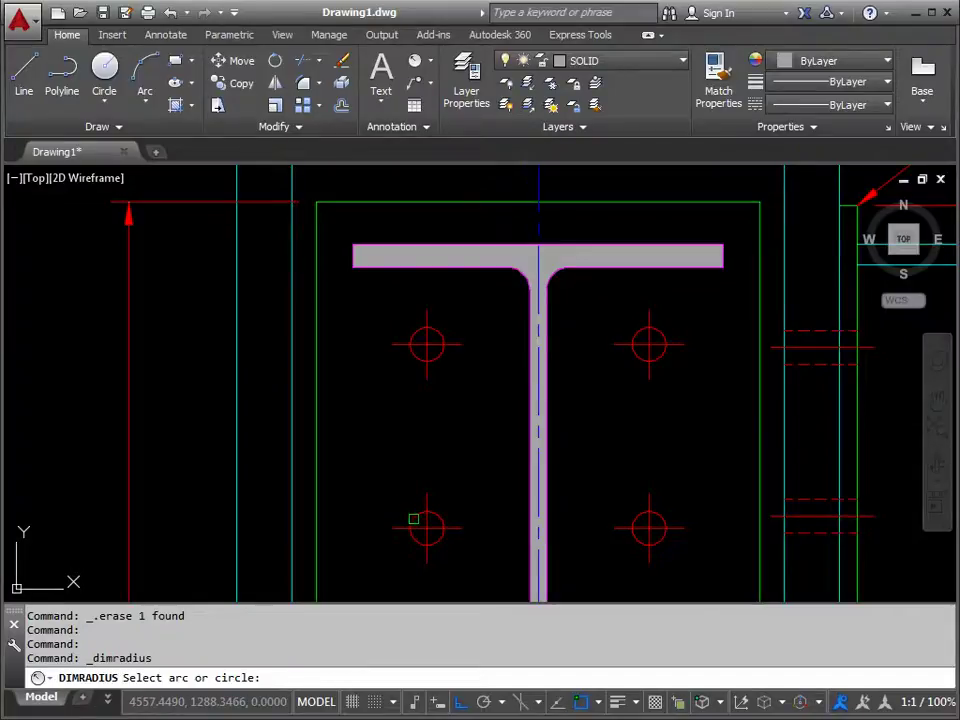
left_click(413, 519)
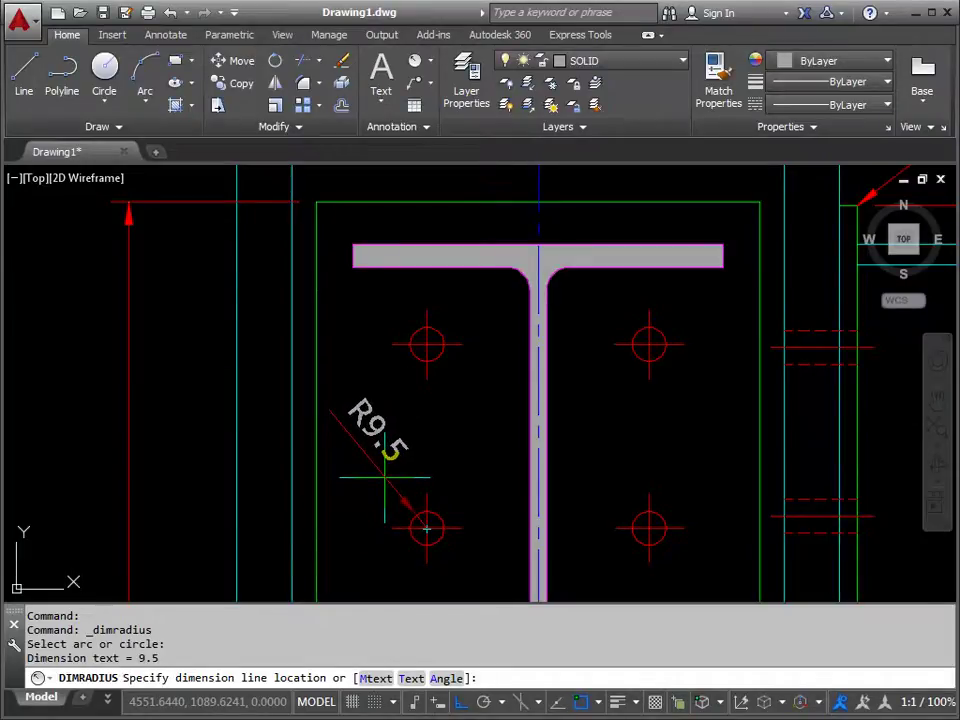
left_click(383, 479)
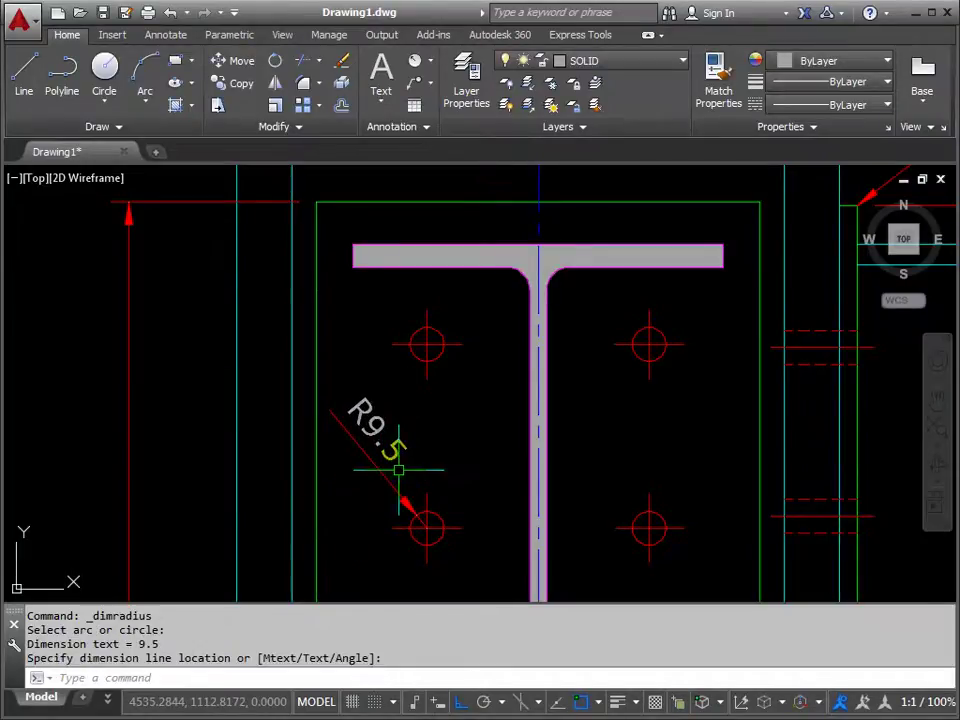
- Assign the end plate's height and width dimensions, the bolt-hole radius, the thin plate's height dimension and its leader with text to the DIMENSIONS layer
scroll(396, 467, "down", 4)
scroll(400, 467, "down", 3)
mouse_move(429, 439)
middle_mouse_down()
mouse_move(381, 296)
mouse_move(354, 279)
middle_mouse_up()
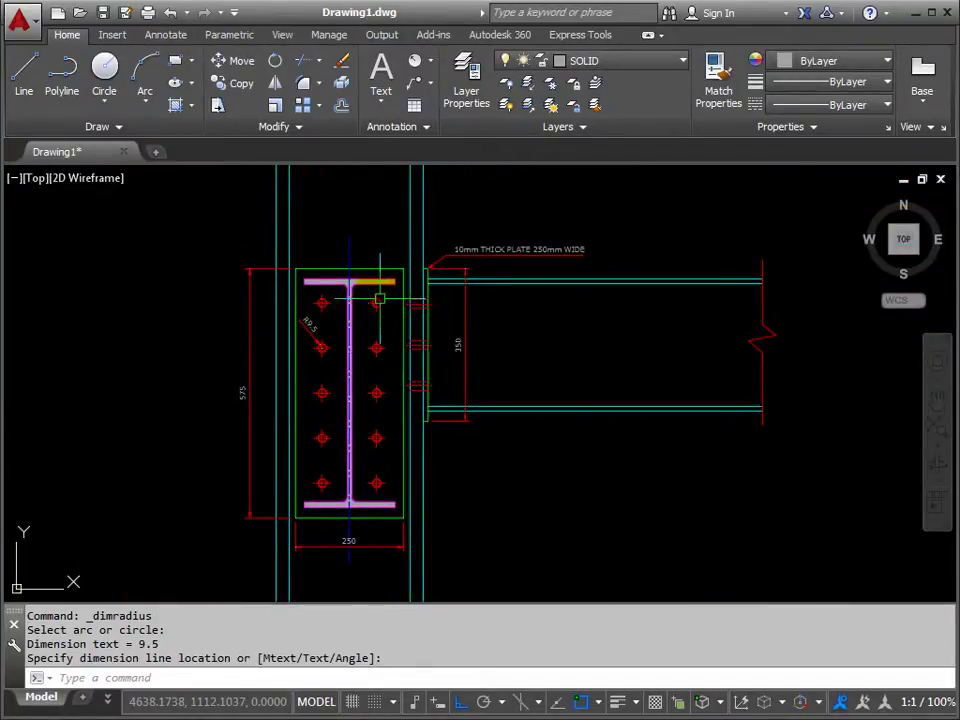
left_click(245, 392)
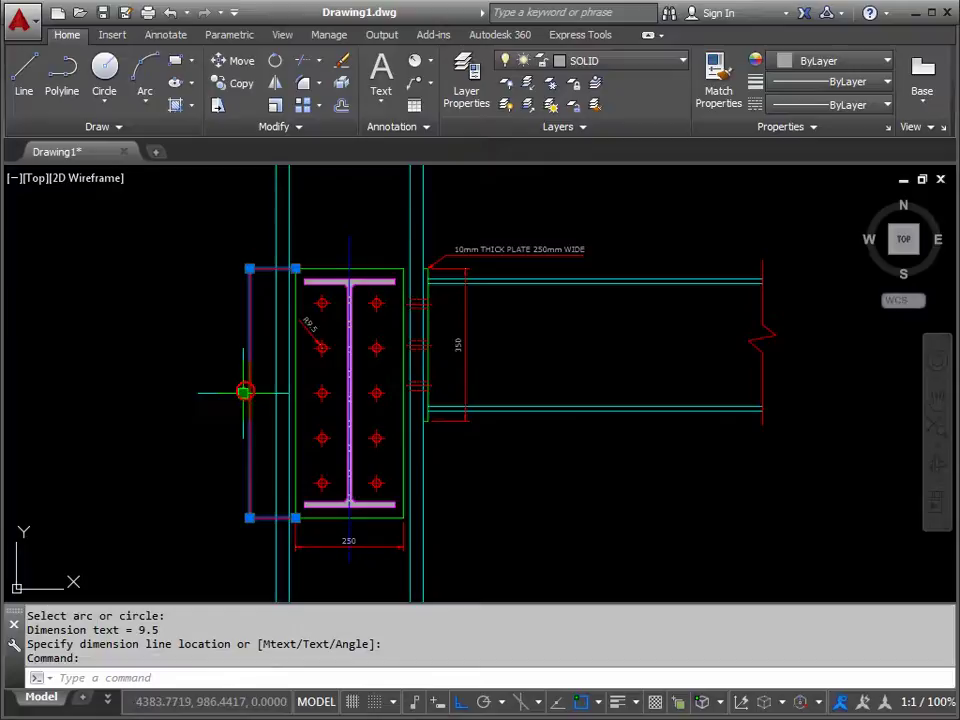
left_click(314, 335)
left_click(466, 322)
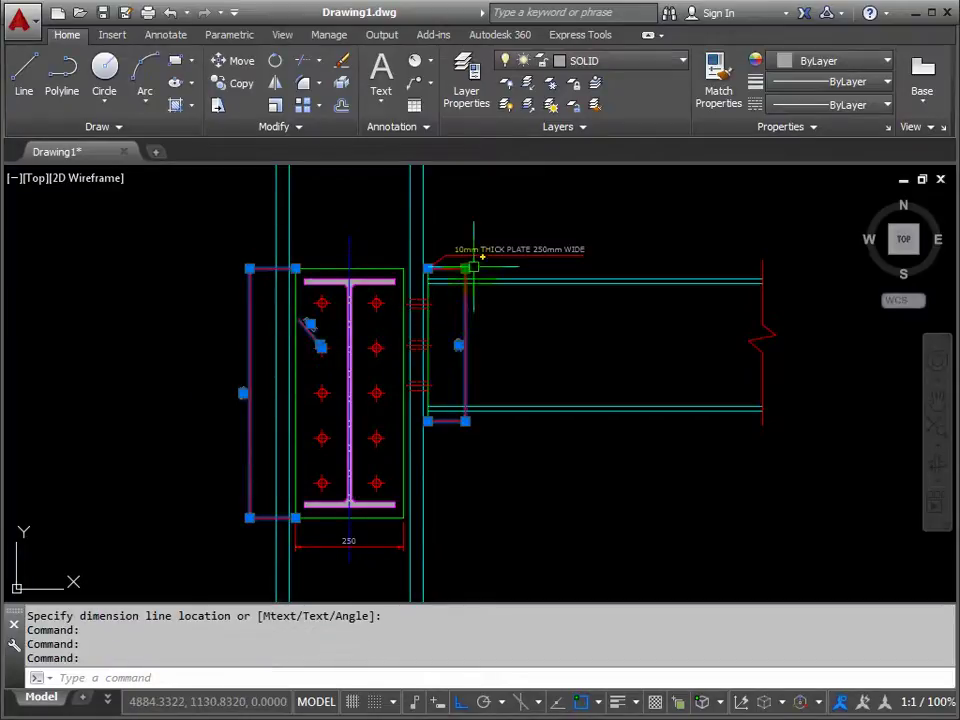
scroll(478, 268, "up", 4)
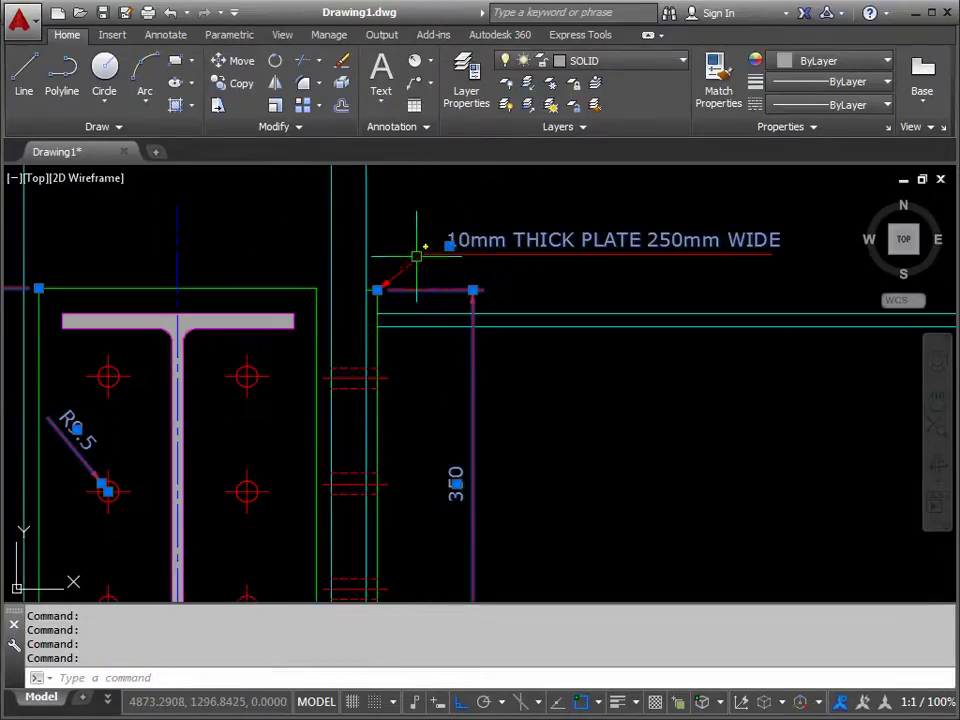
left_click(457, 256)
scroll(383, 276, "up", 4)
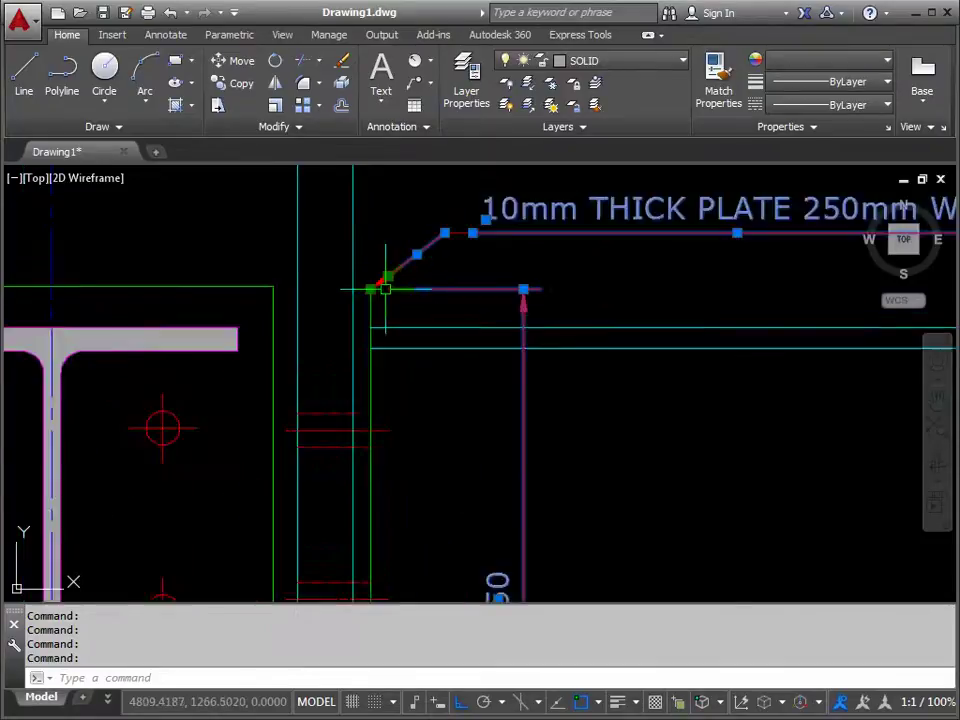
scroll(386, 271, "down", 7)
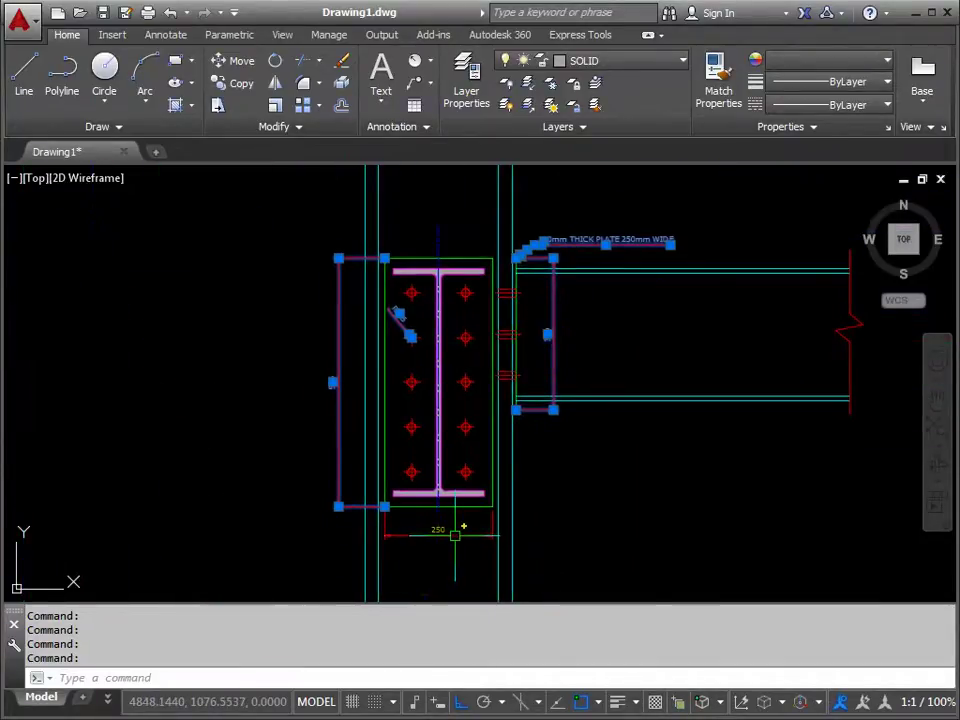
left_click(455, 536)
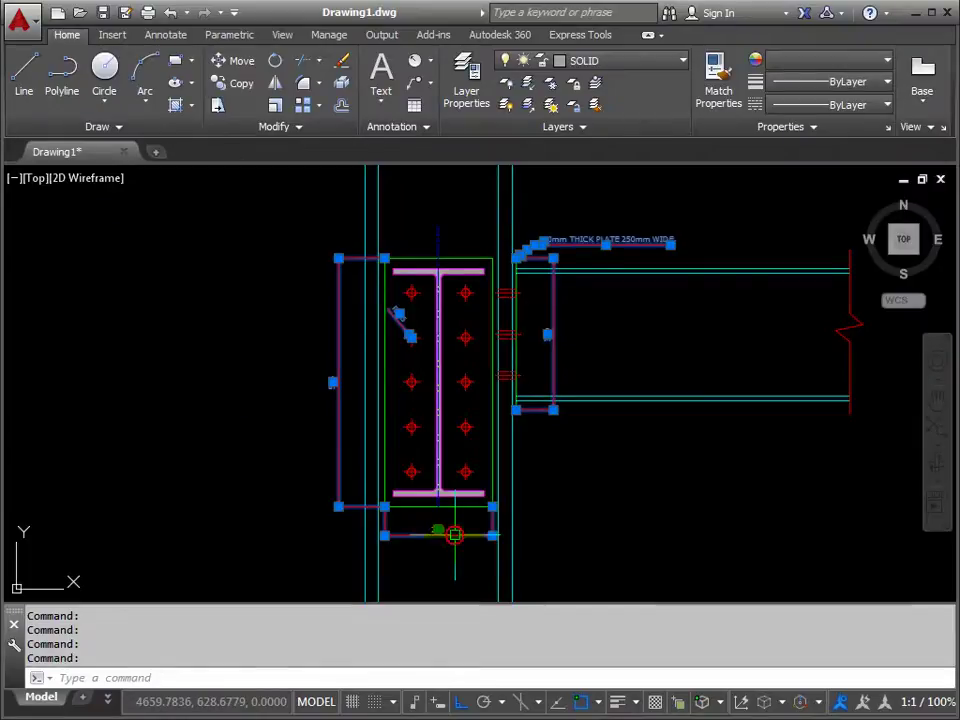
left_click(686, 66)
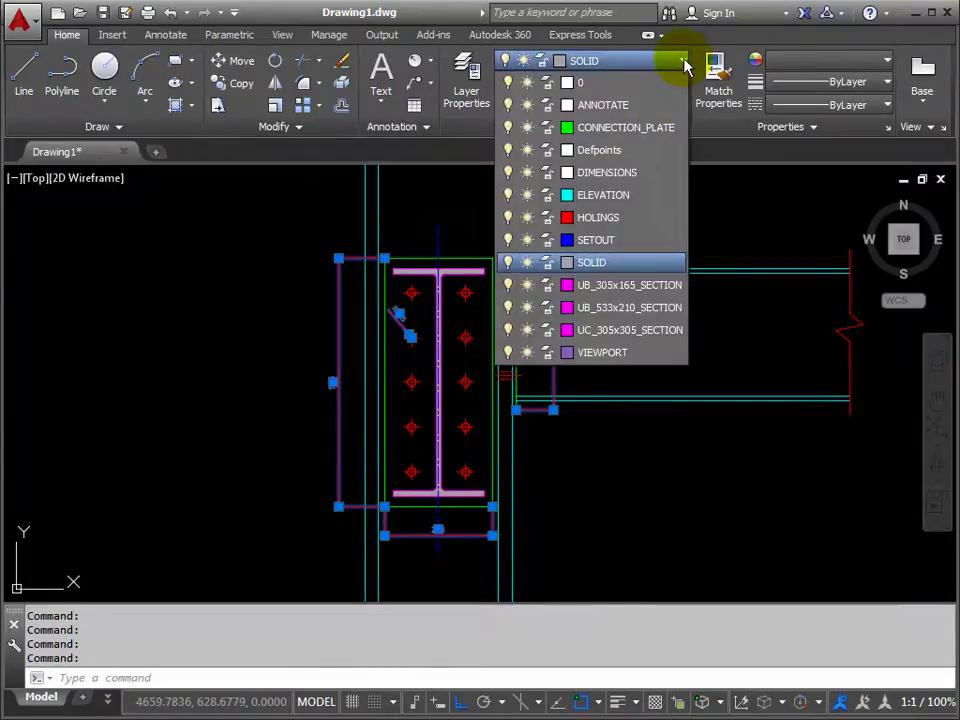
left_click(602, 173)
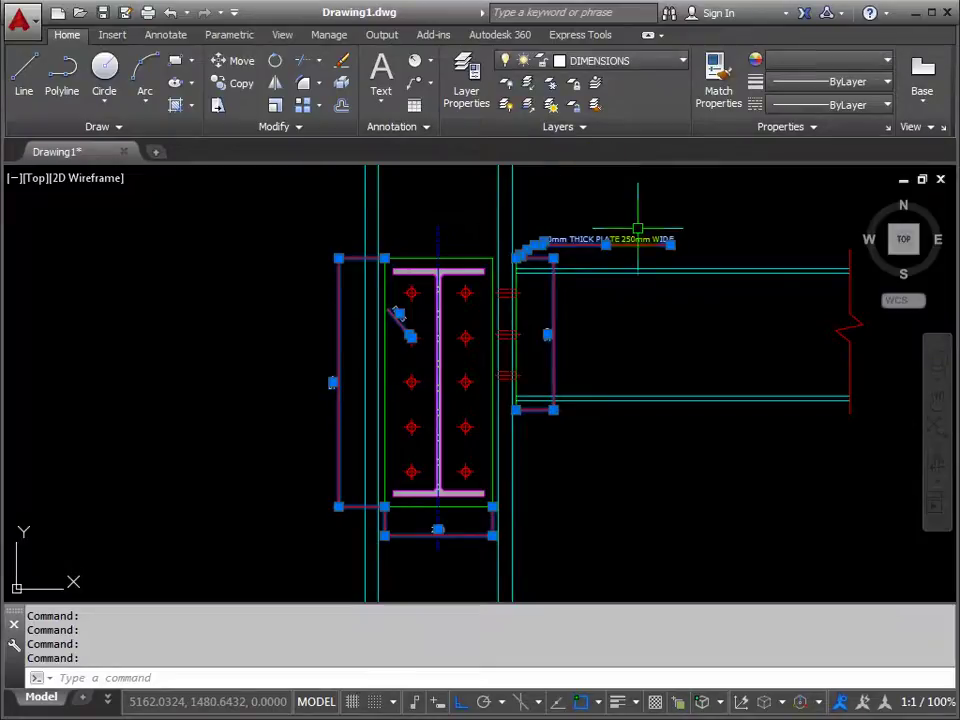
left_click(683, 62)
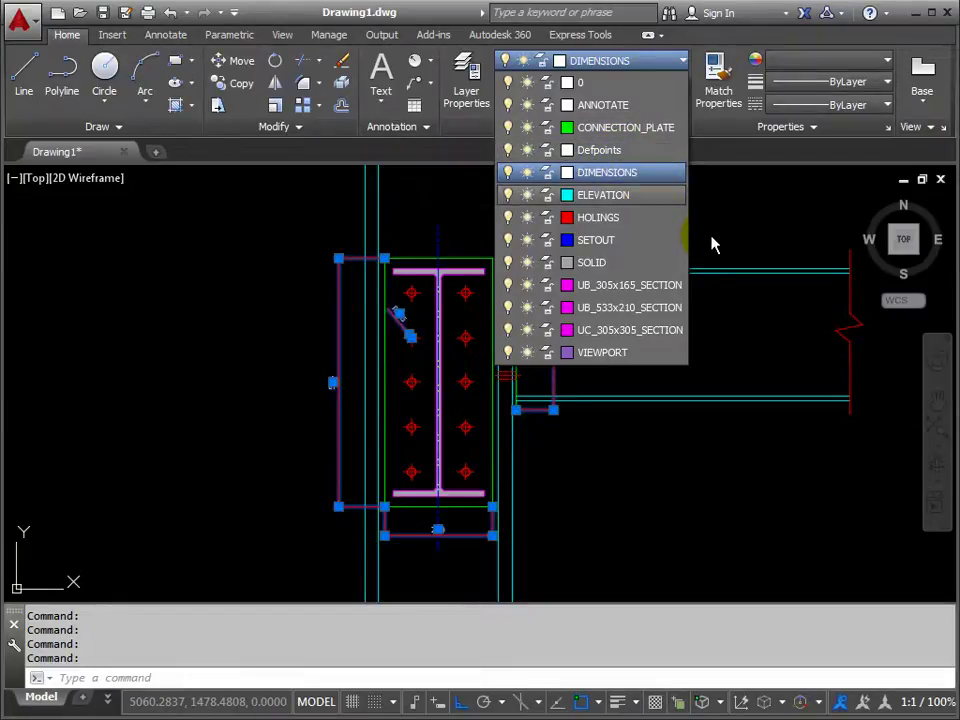
key("Escape")
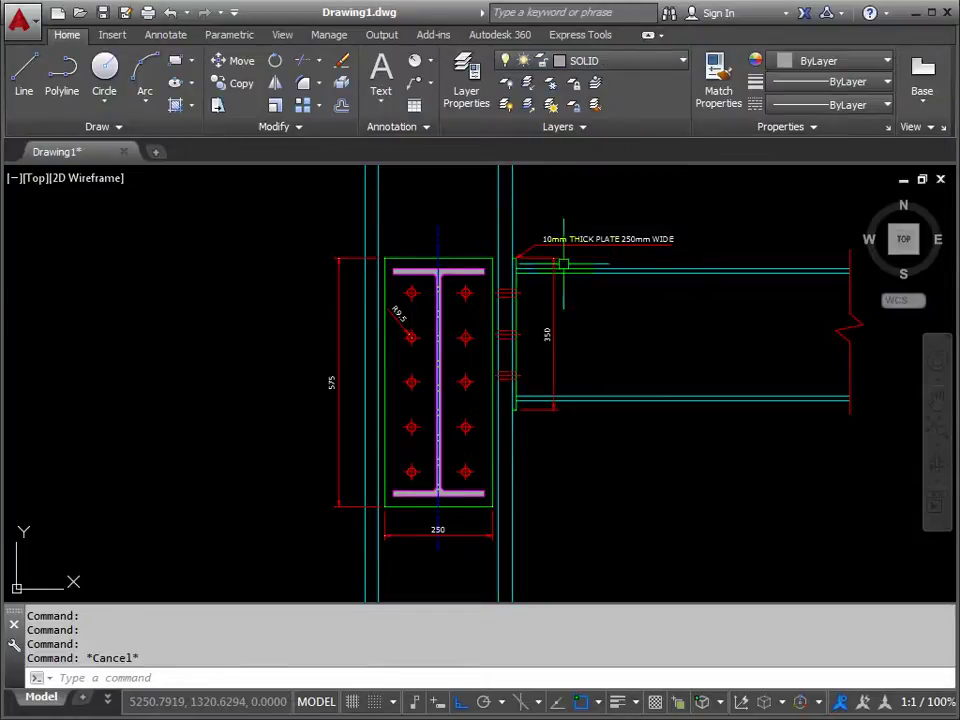
- Examine the leader's arrow at the thin plate's corner, the radius dimension and the overall dimension appearance around the connection
scroll(497, 270, "up", 3)
scroll(497, 270, "up", 5)
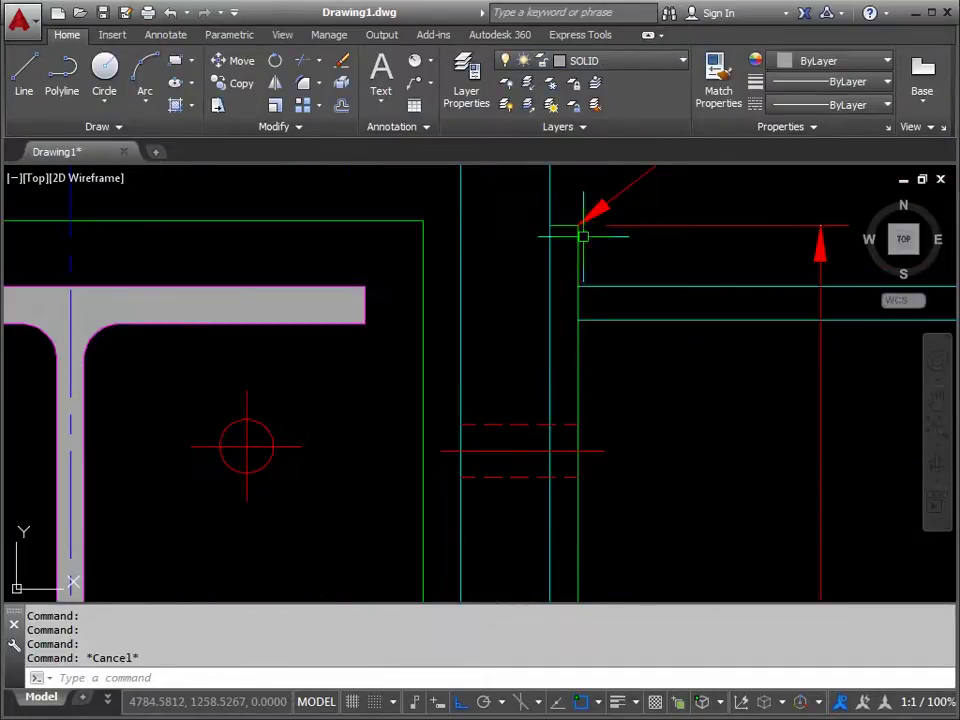
scroll(573, 216, "up", 2)
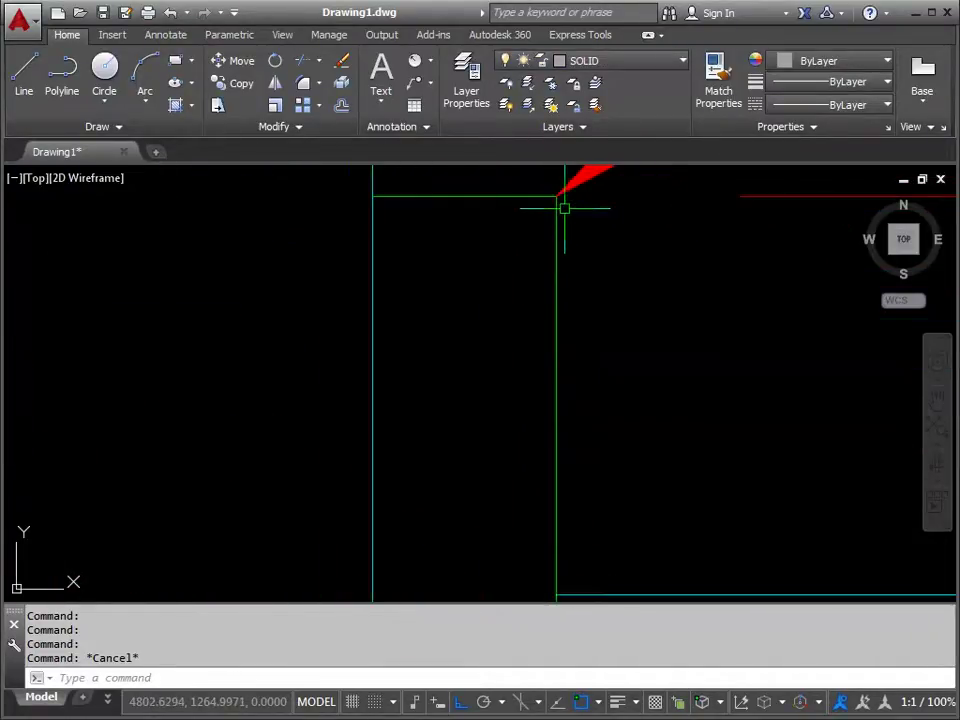
mouse_move(538, 225)
middle_mouse_down()
mouse_move(401, 272)
mouse_move(532, 295)
middle_mouse_up()
scroll(532, 295, "down", 4)
middle_click_drag(439, 330, 636, 290)
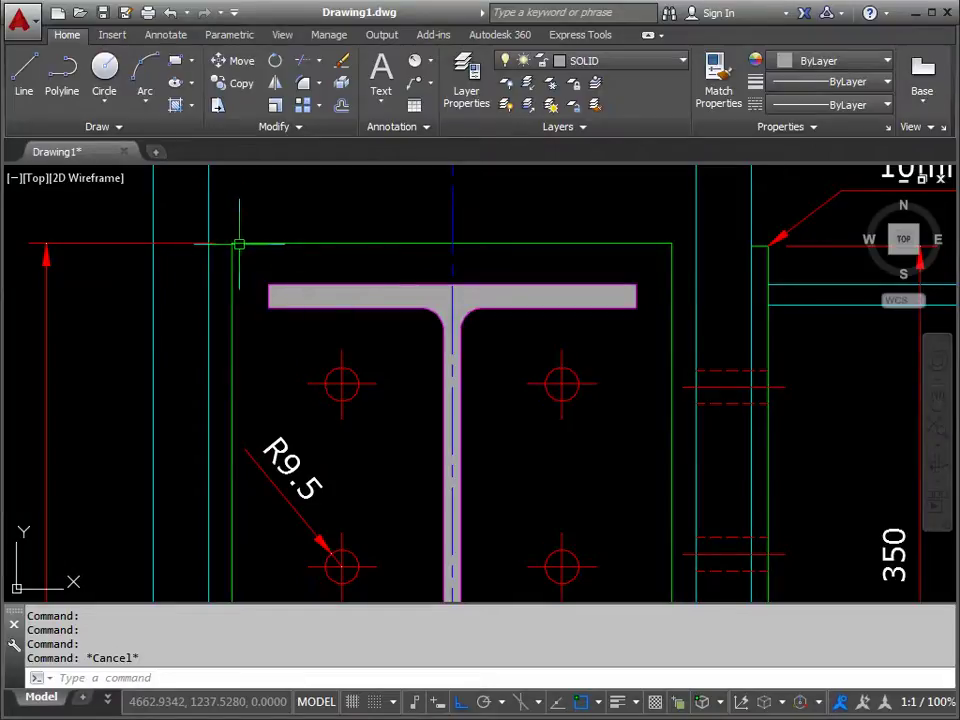
scroll(238, 244, "down", 5)
mouse_move(270, 250)
middle_mouse_down()
mouse_move(356, 326)
mouse_move(439, 313)
middle_mouse_up()
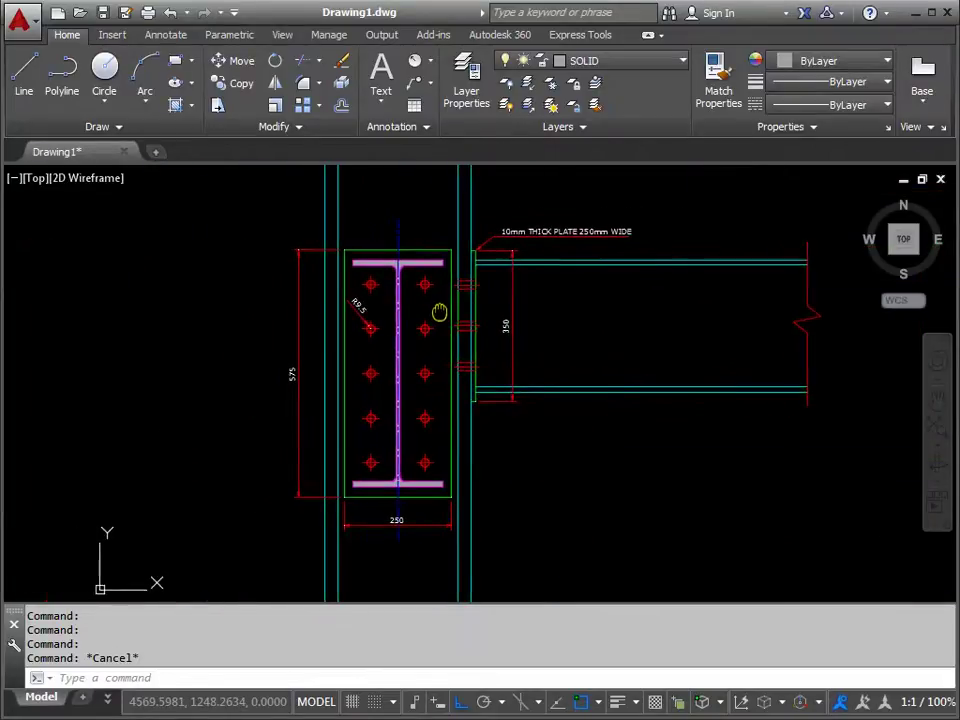
scroll(497, 319, "down", 2)
middle_click_drag(499, 328, 485, 342)
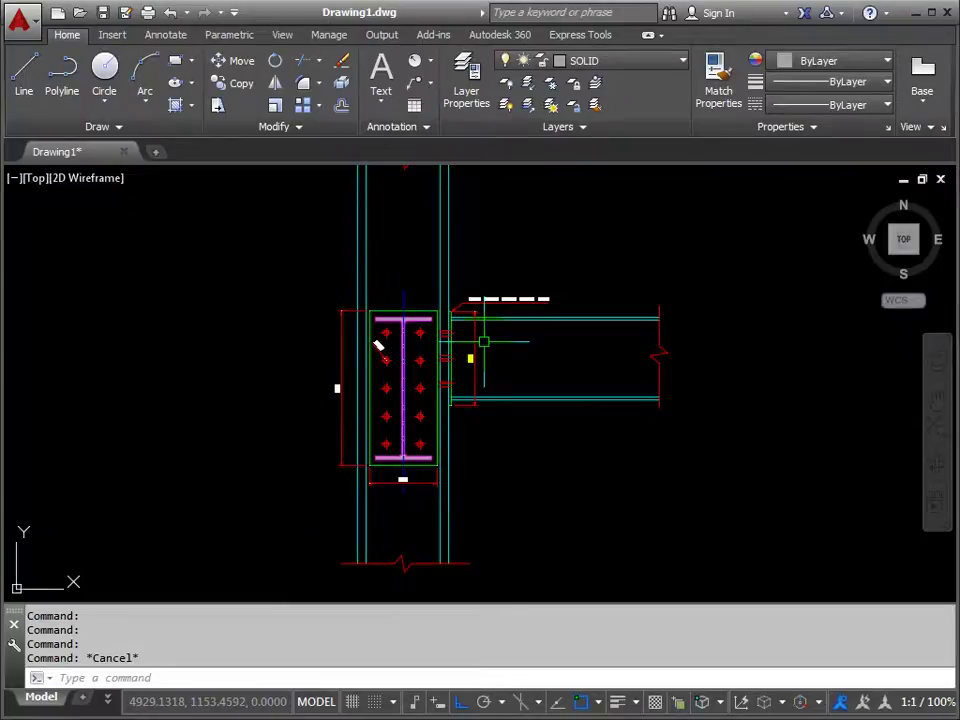
scroll(490, 328, "down", 2)
middle_click_drag(499, 326, 451, 341)
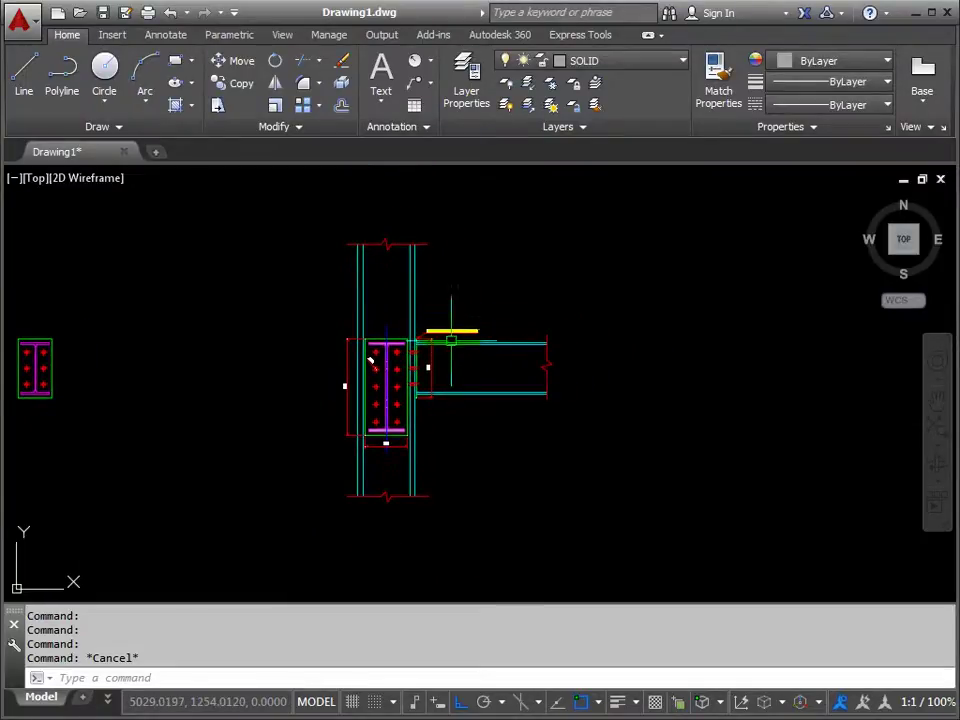
scroll(433, 362, "up", 2)
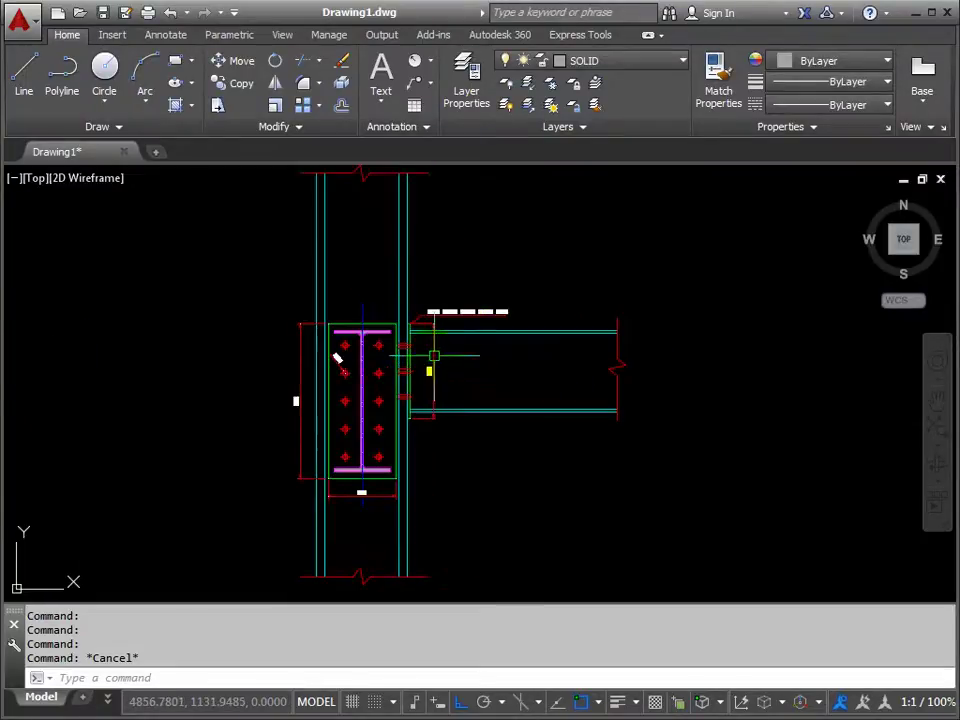
scroll(430, 394, "up", 4)
scroll(428, 369, "down", 4)
scroll(428, 369, "up", 2)
middle_click_drag(428, 369, 459, 350)
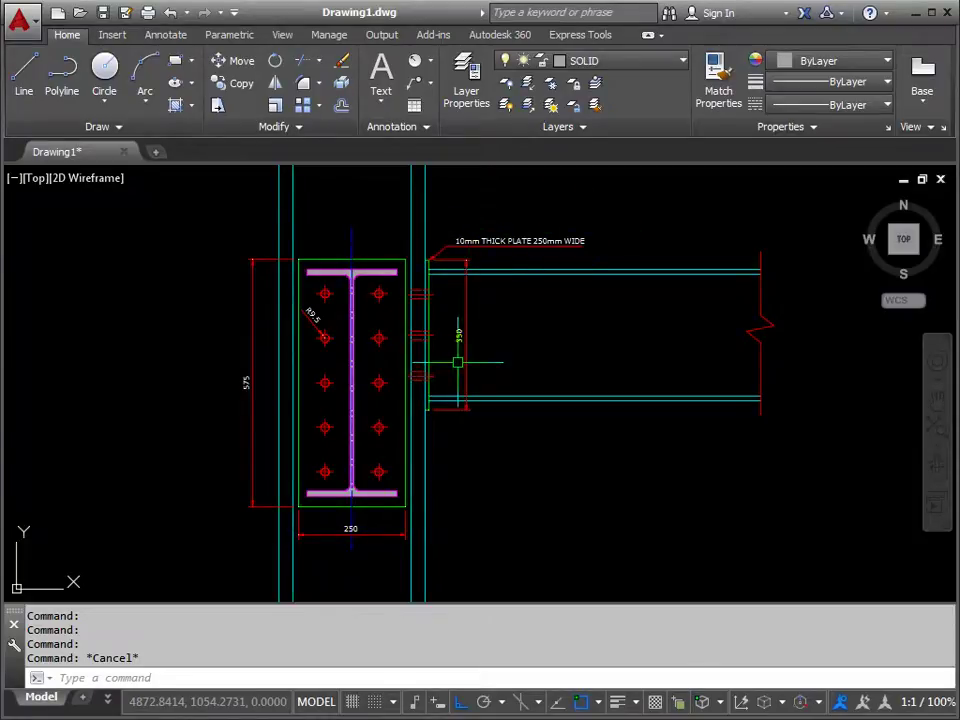
- Set the overall dimension scale DIMSCALE to 3
mouse_move(462, 356)
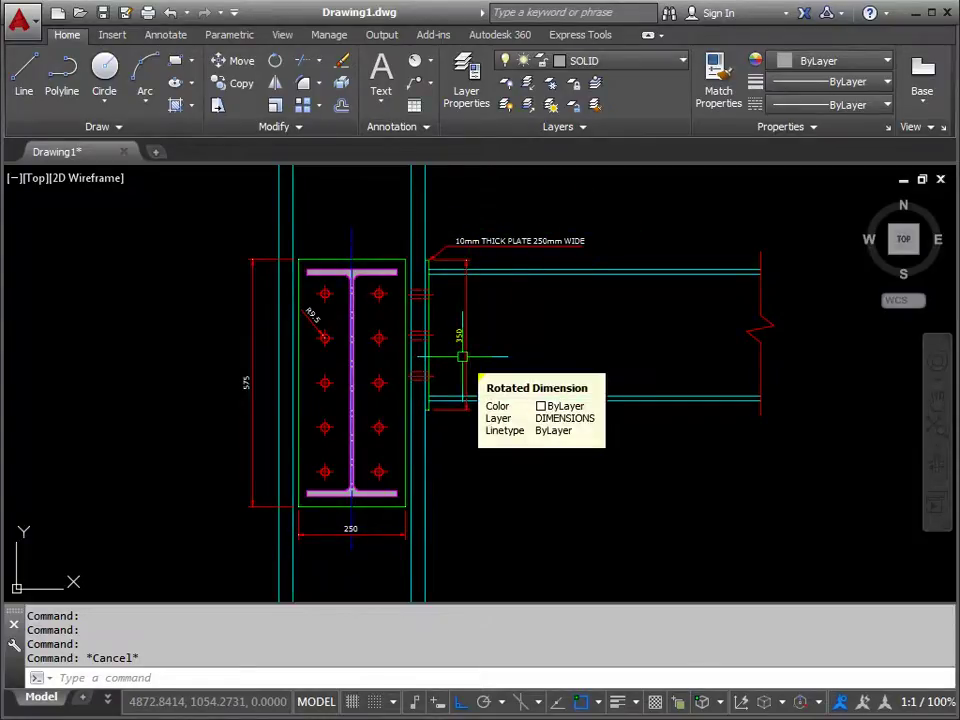
type("D")
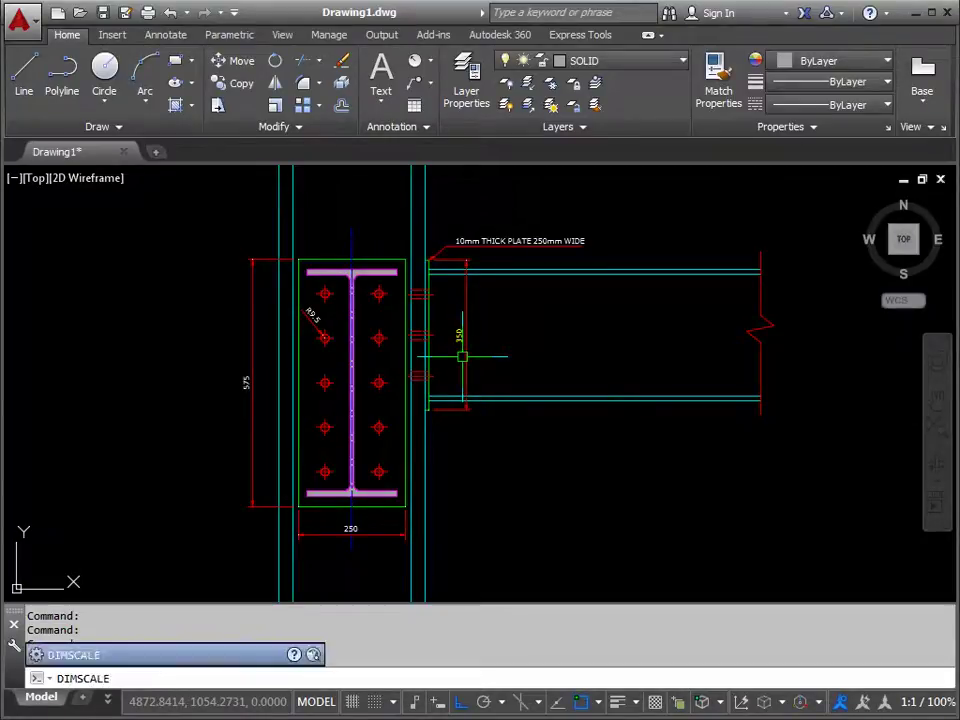
type("IMSCALE")
key("Return")
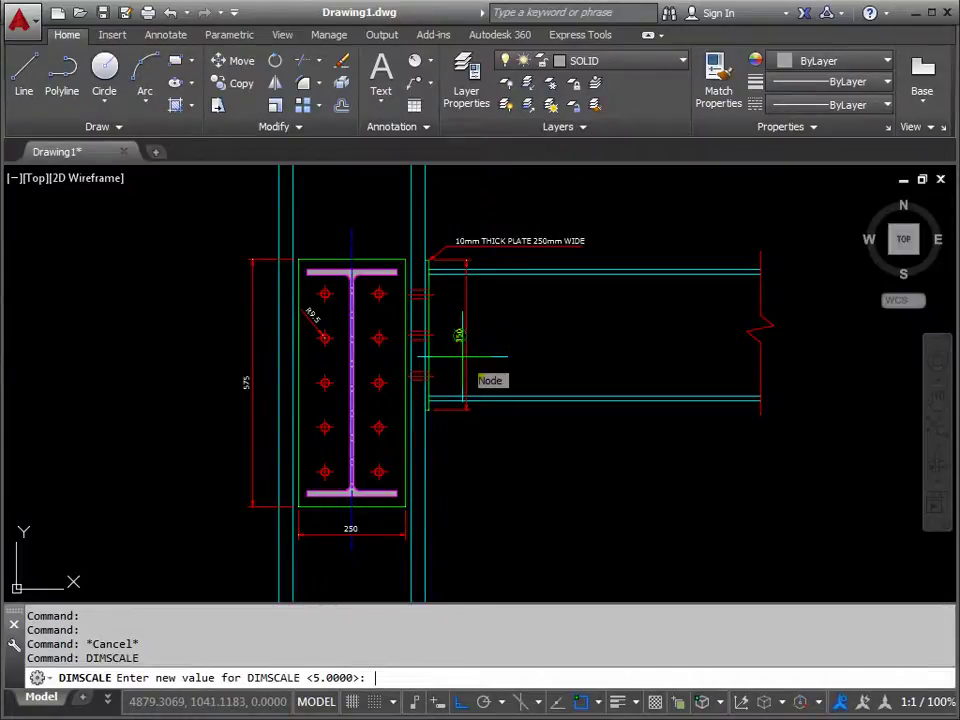
type("3")
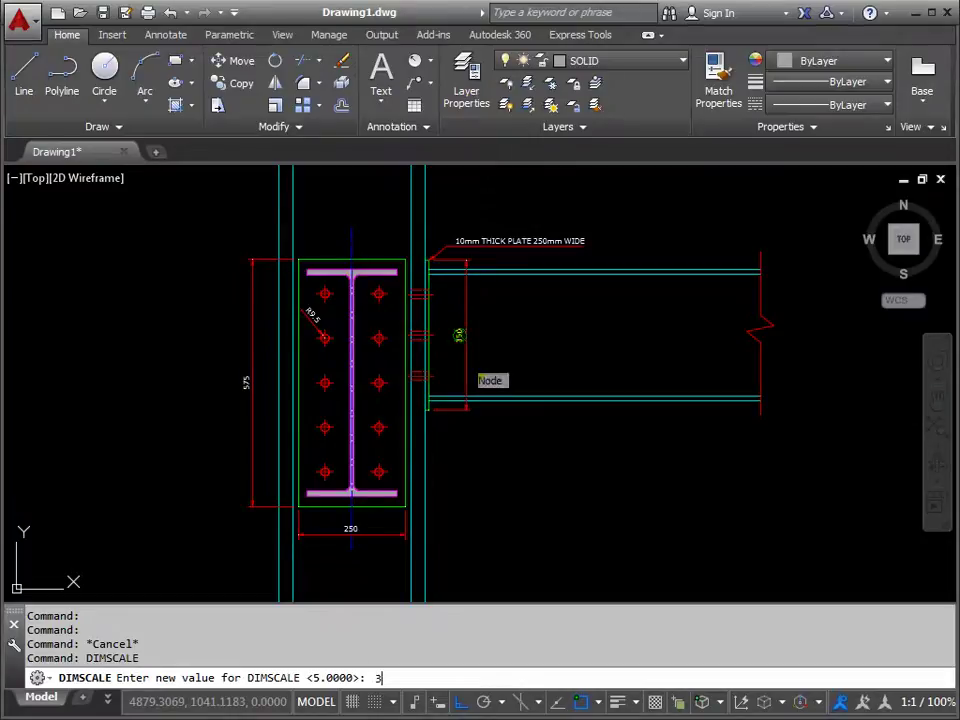
key("Return")
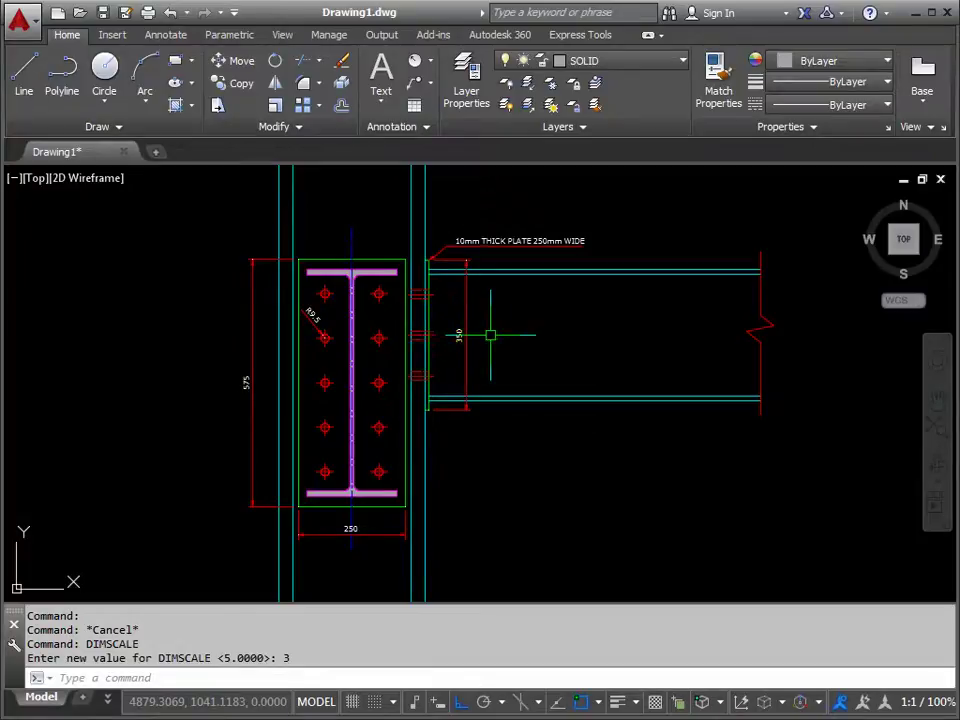
- Update all dimensions around the connection with the DIM command's UP option, using a crossing window over the whole joint
type("DIM")
key("Return")
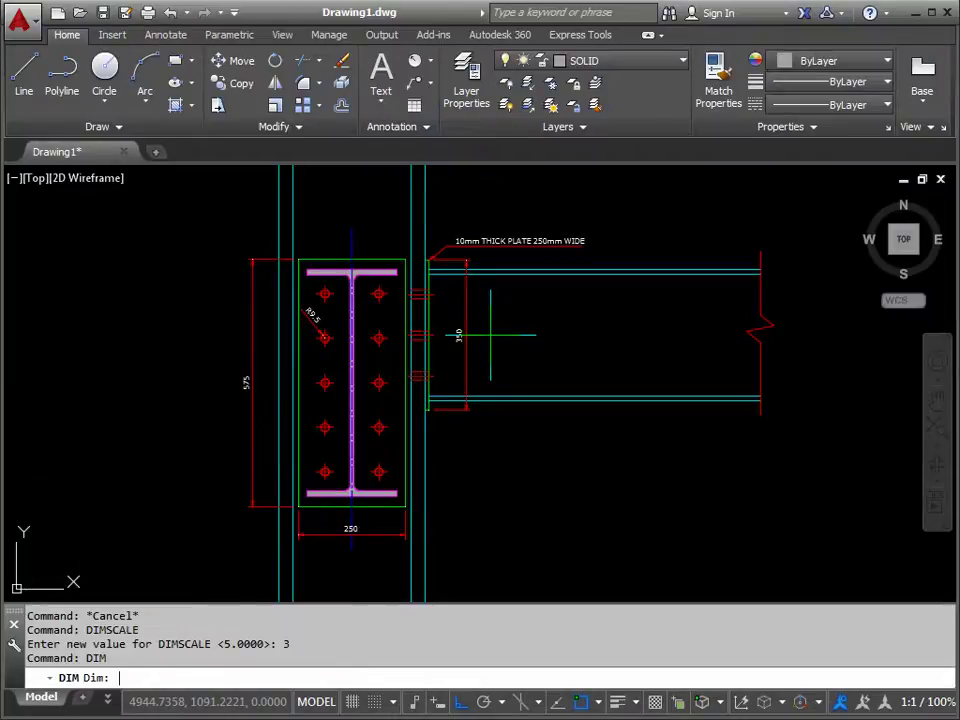
type("UP")
key("Return")
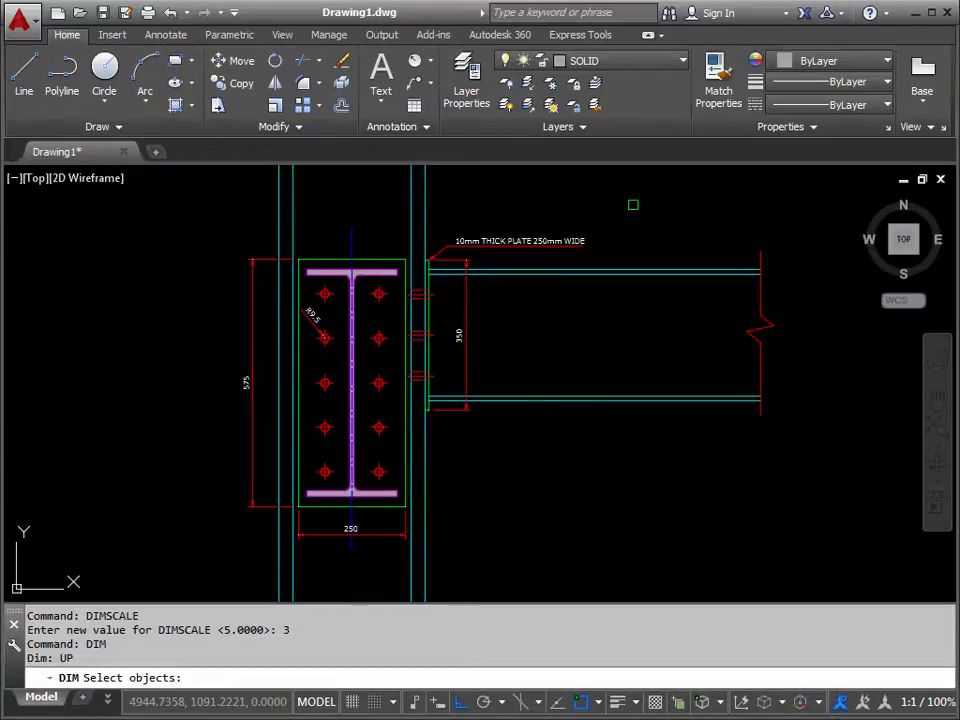
left_click(633, 204)
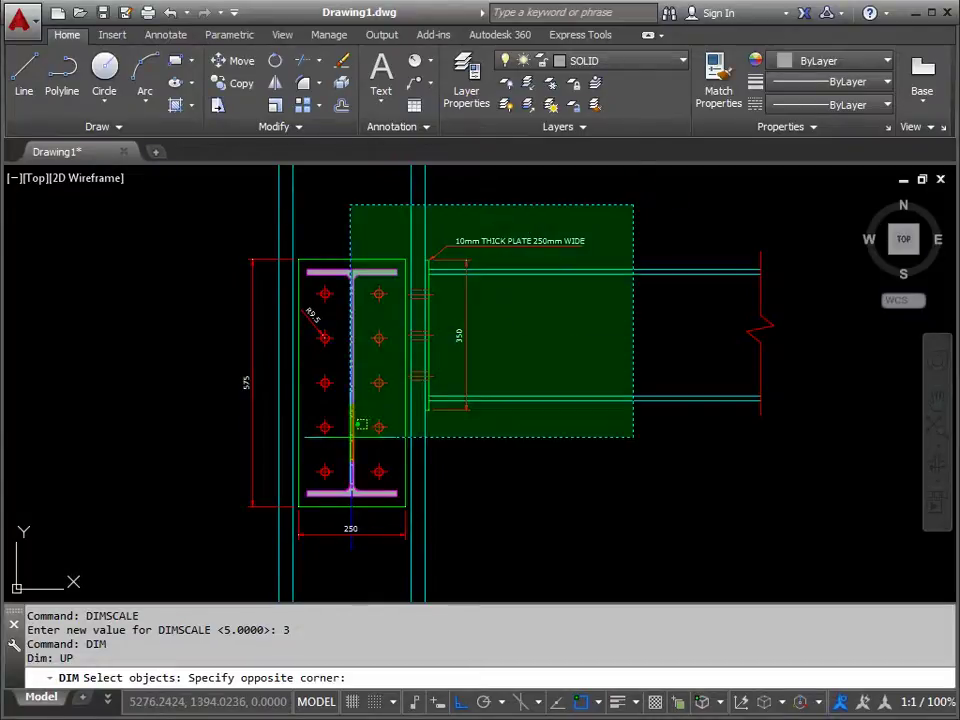
left_click(189, 561)
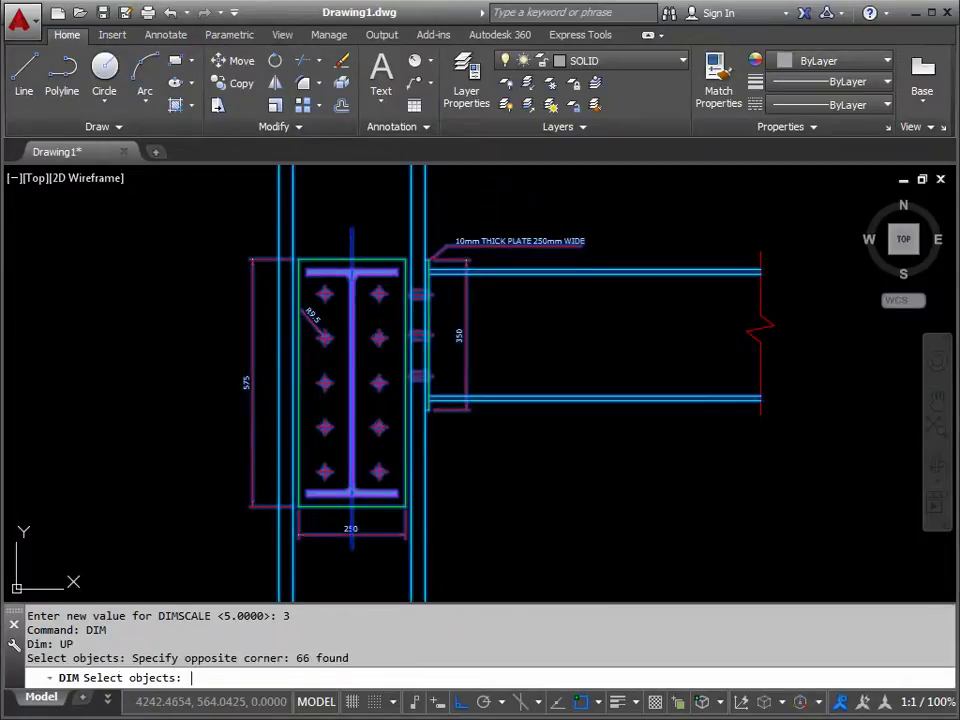
key("Return")
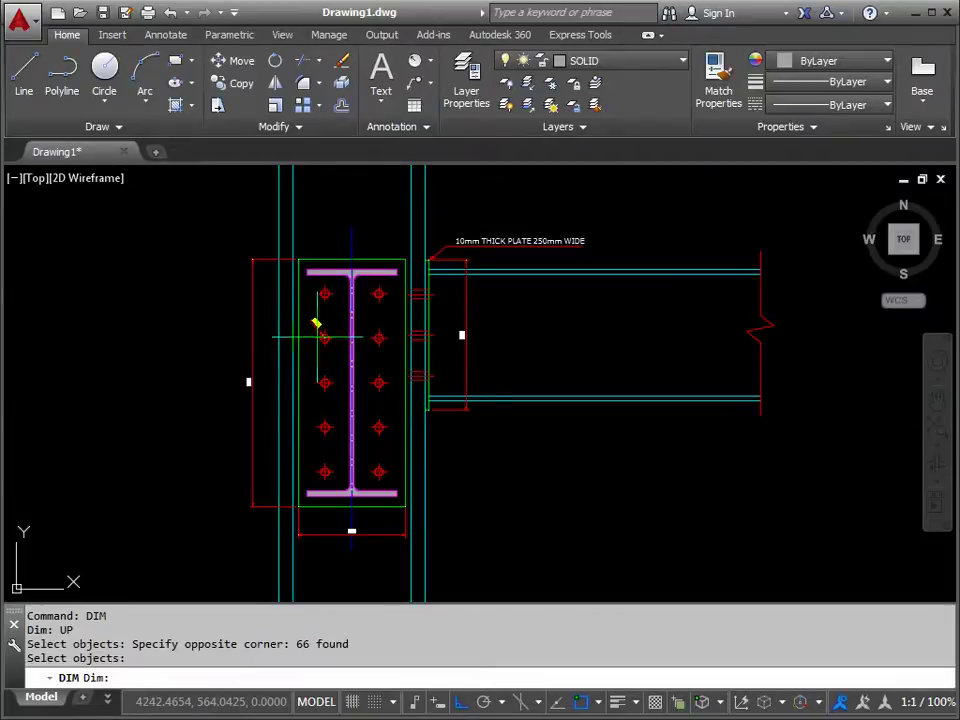
- Inspect the text and arrow sizes of the radius dimension, the thin plate's height dimension and the plate leader
scroll(313, 330, "up", 5)
scroll(328, 295, "up", 3)
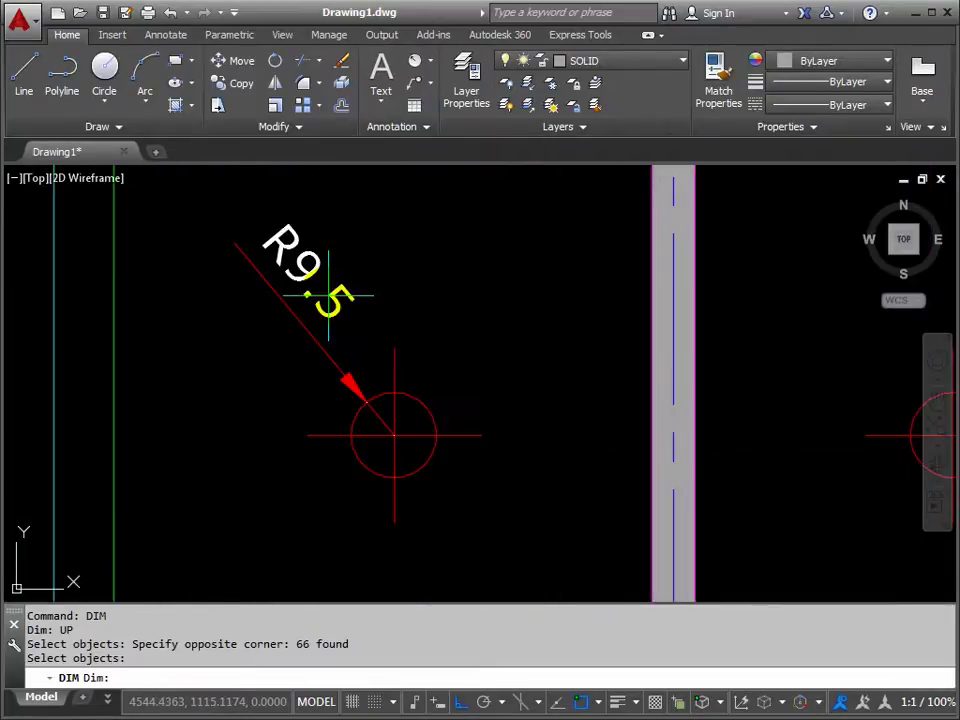
scroll(285, 335, "down", 3)
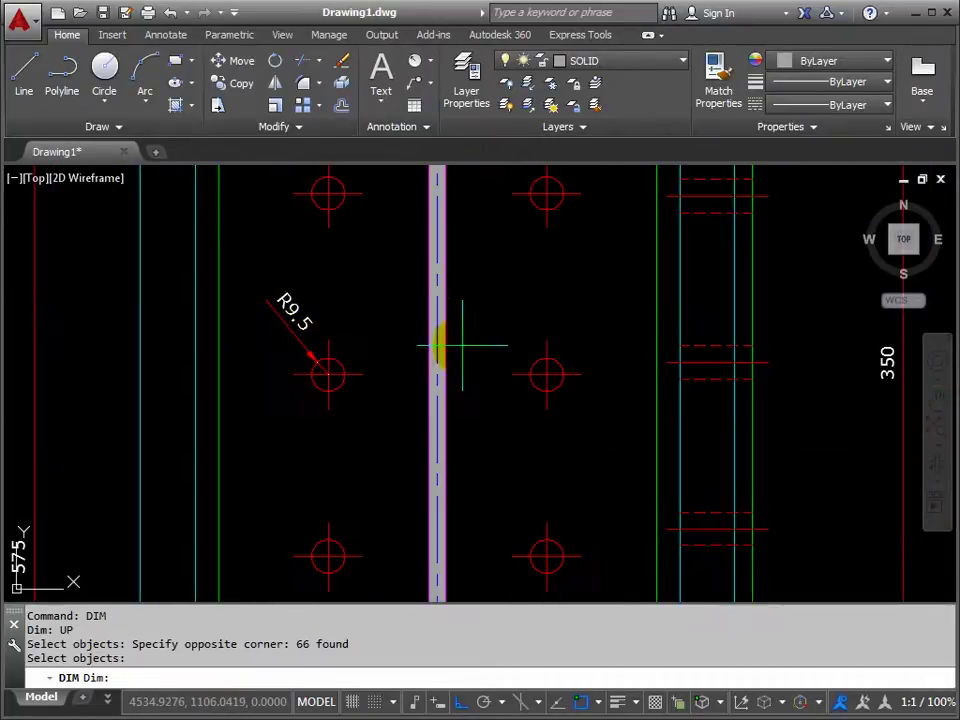
scroll(450, 343, "down", 3)
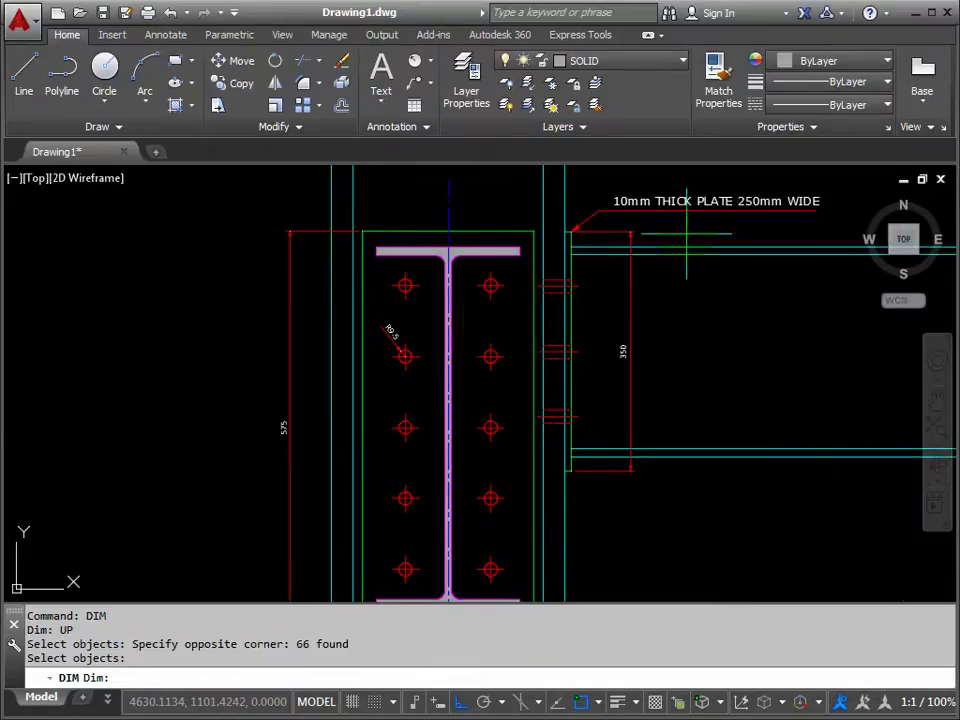
scroll(675, 218, "up", 4)
mouse_move(681, 214)
middle_mouse_down()
mouse_move(584, 368)
mouse_move(574, 279)
middle_mouse_up()
scroll(572, 277, "down", 2)
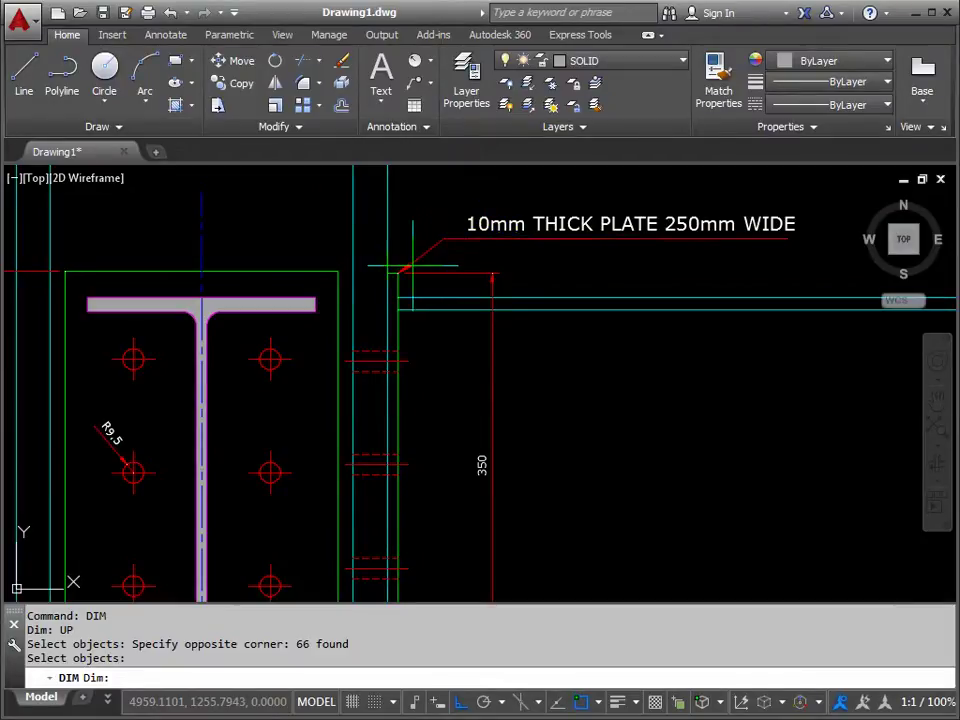
scroll(455, 300, "down", 4)
scroll(440, 330, "up", 3)
scroll(435, 321, "down", 3)
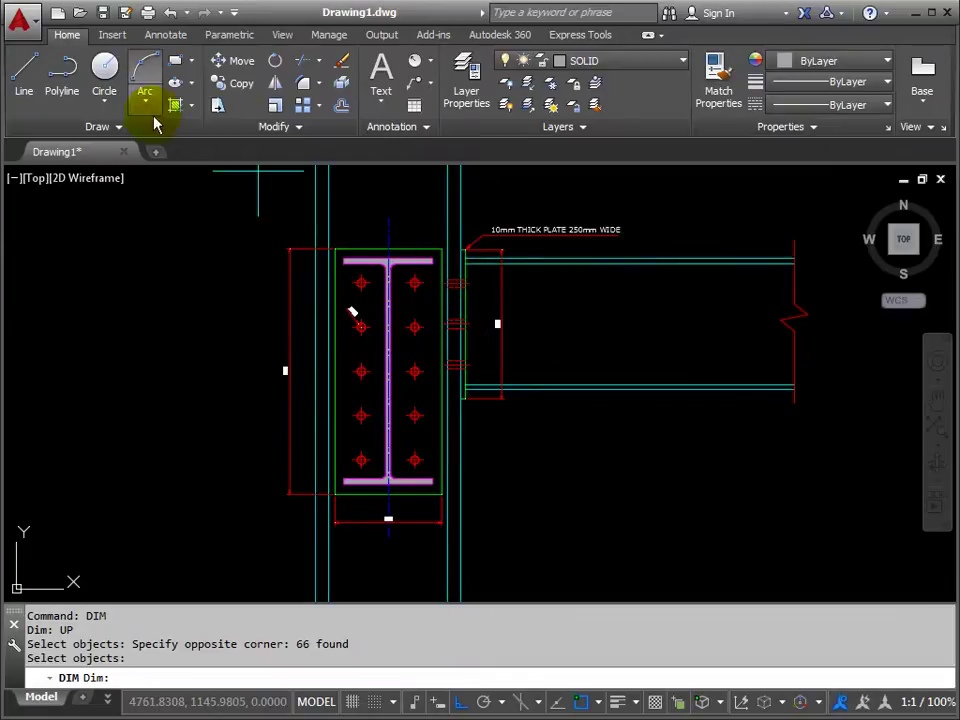
- Undo the dimension update and the DIMSCALE change
left_click(170, 14)
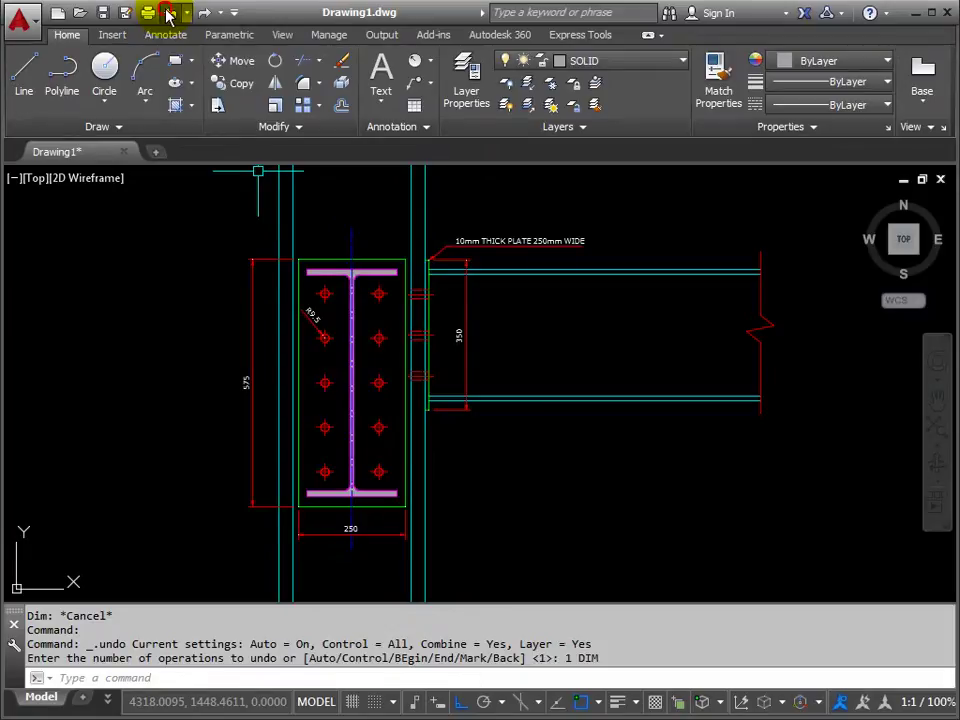
left_click(170, 14)
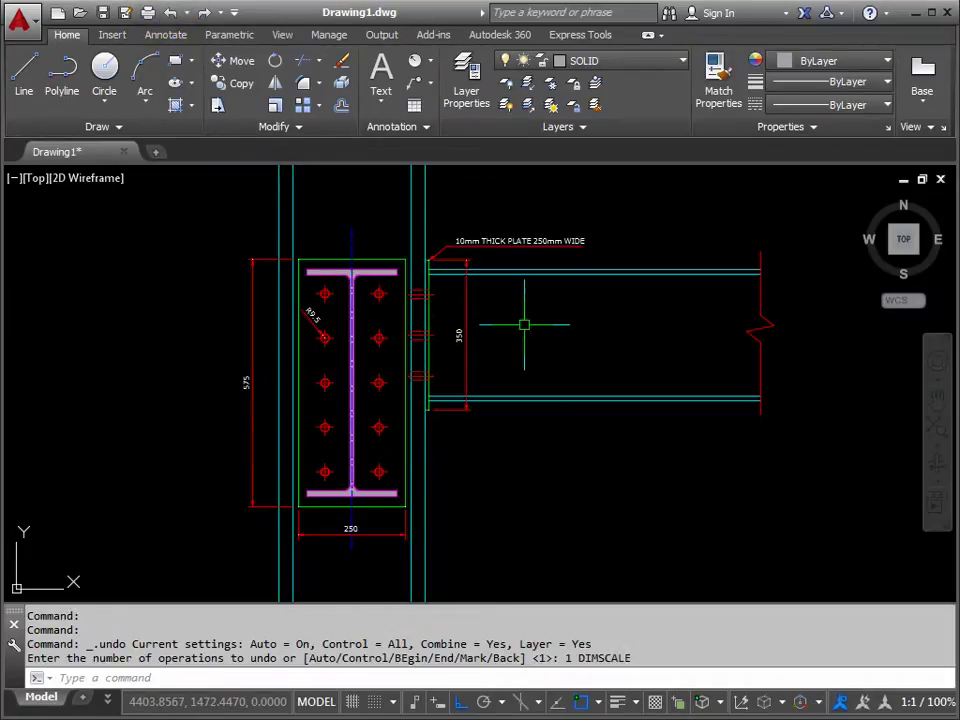
key("Escape")
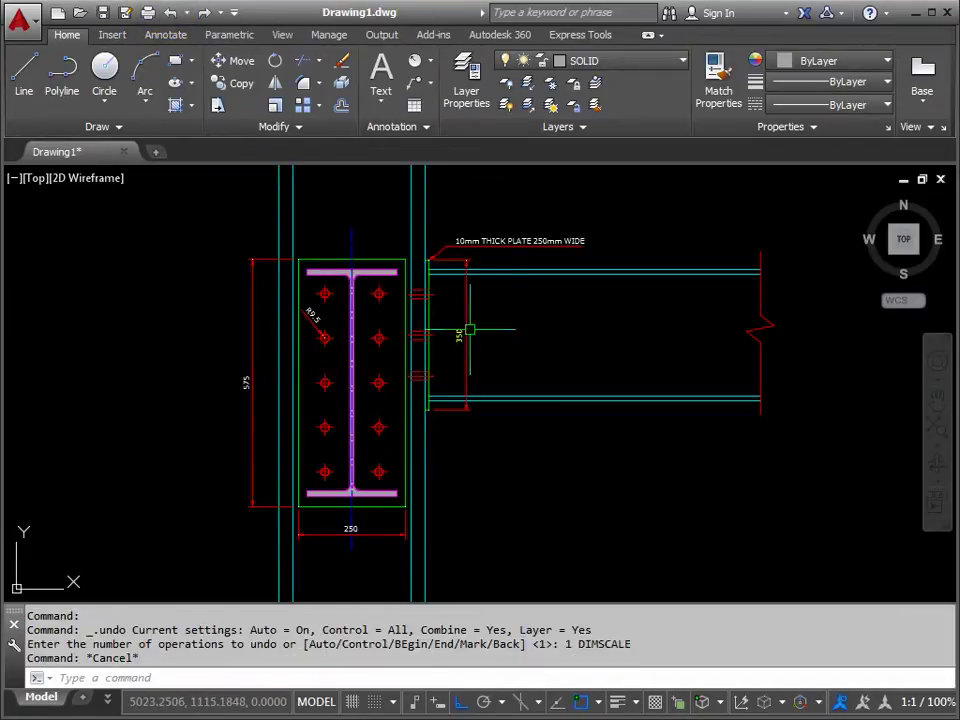
scroll(467, 330, "down", 3)
mouse_move(468, 345)
middle_mouse_down()
mouse_move(497, 375)
mouse_move(479, 390)
middle_mouse_up()
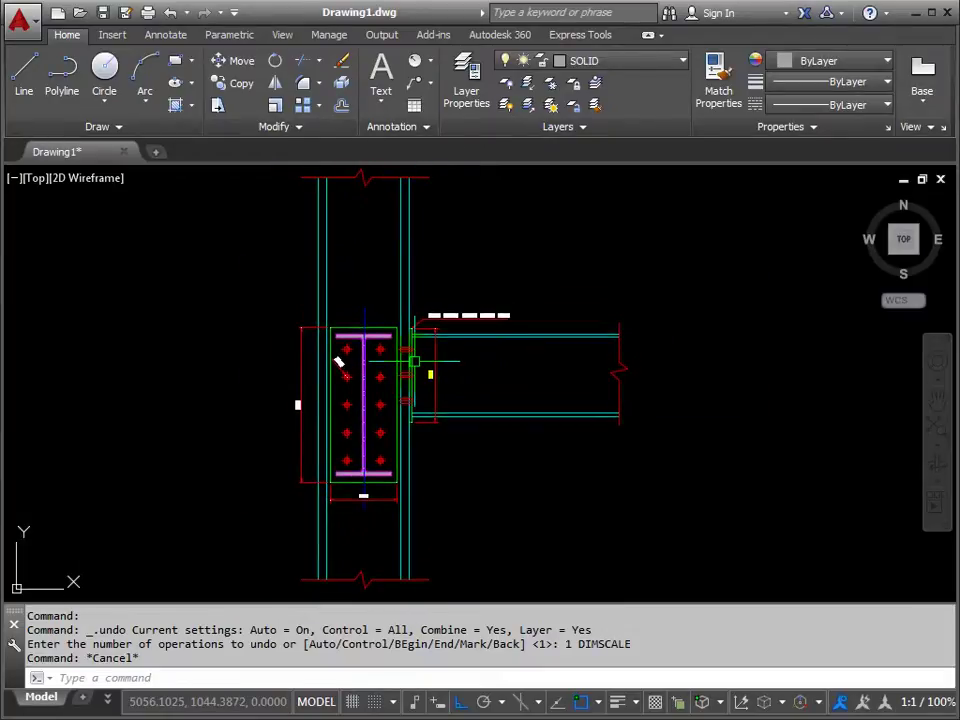